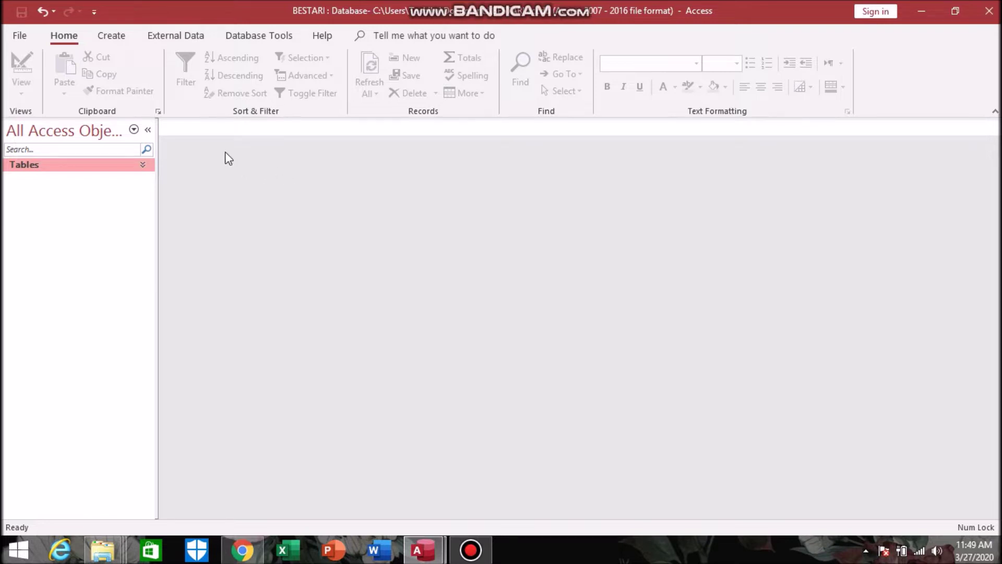
Create a new blank table in Design View and go to the first field's data type
left_click(132, 38)
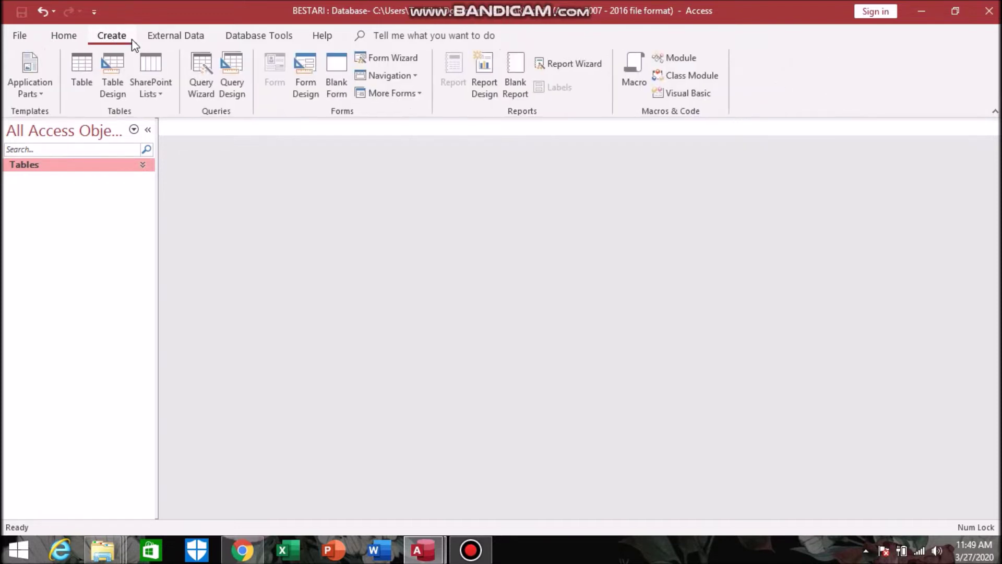
left_click(115, 99)
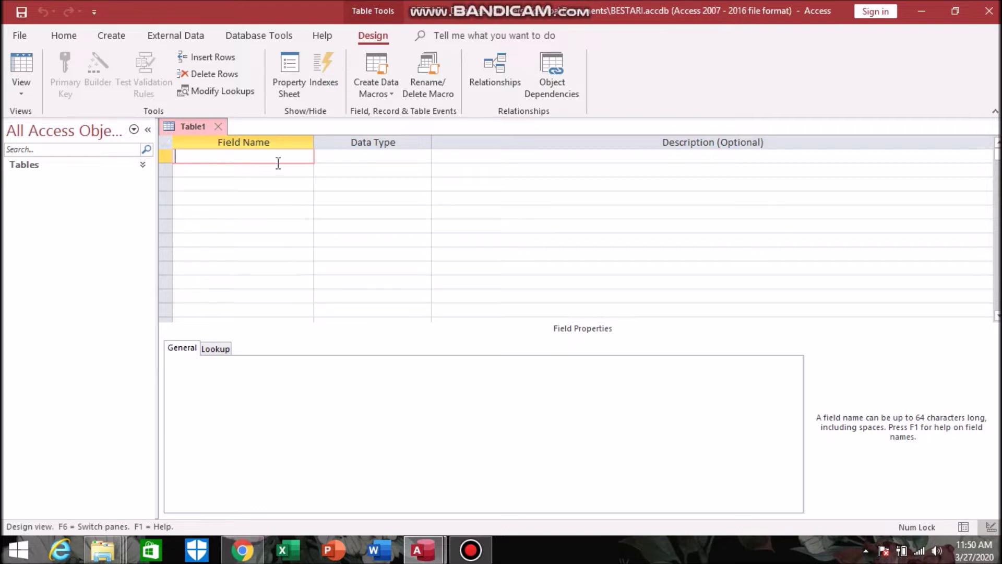
left_click(358, 156)
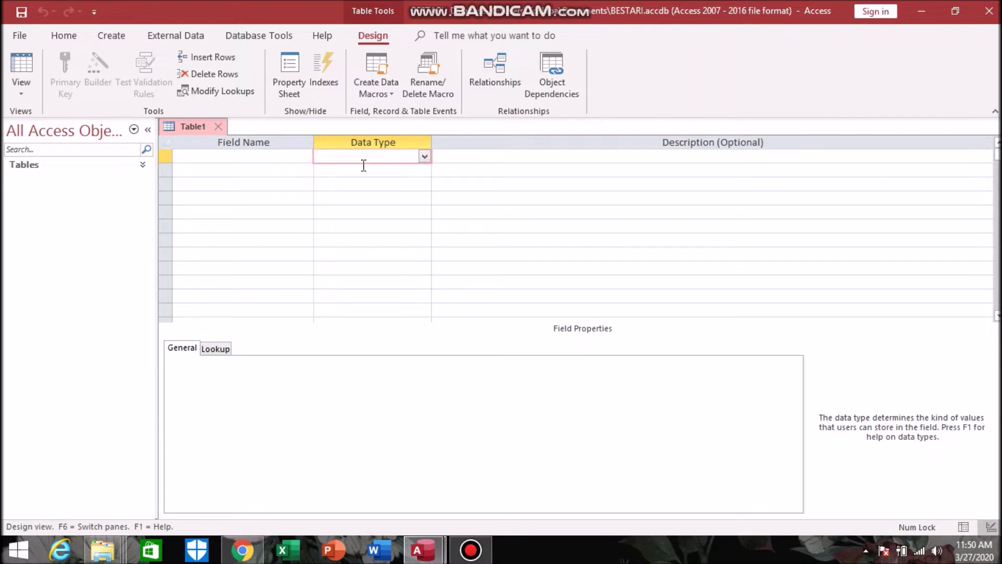
Open the Employee ID_T table in Design View and examine the data types and properties of Last Name and US Citizen
left_click(143, 167)
left_click(118, 179)
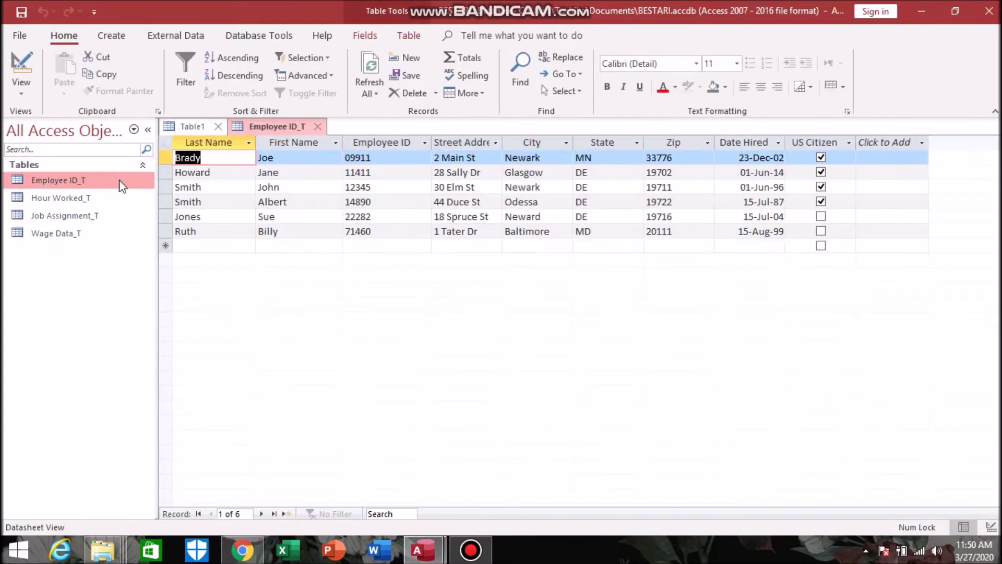
left_click(19, 62)
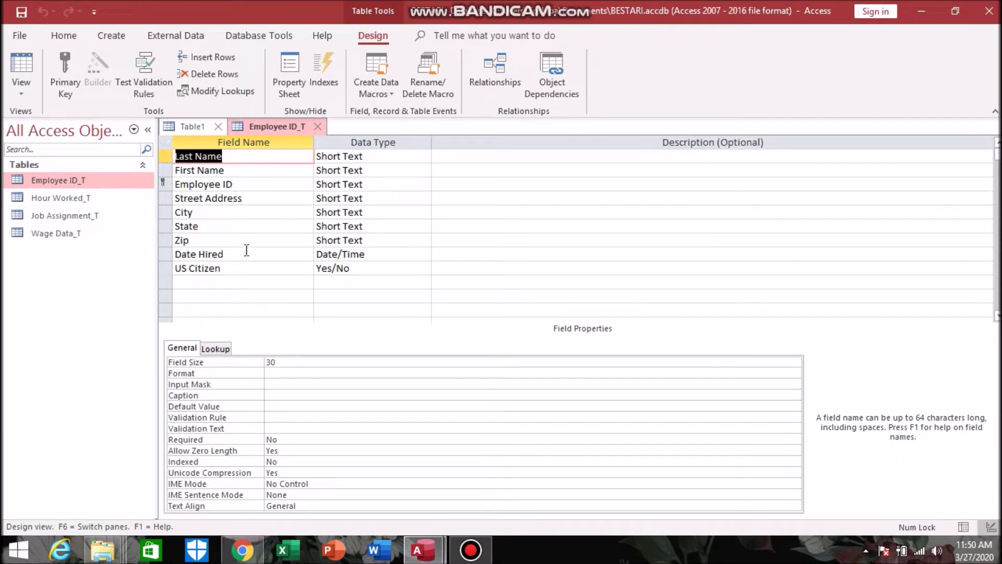
left_click(389, 156)
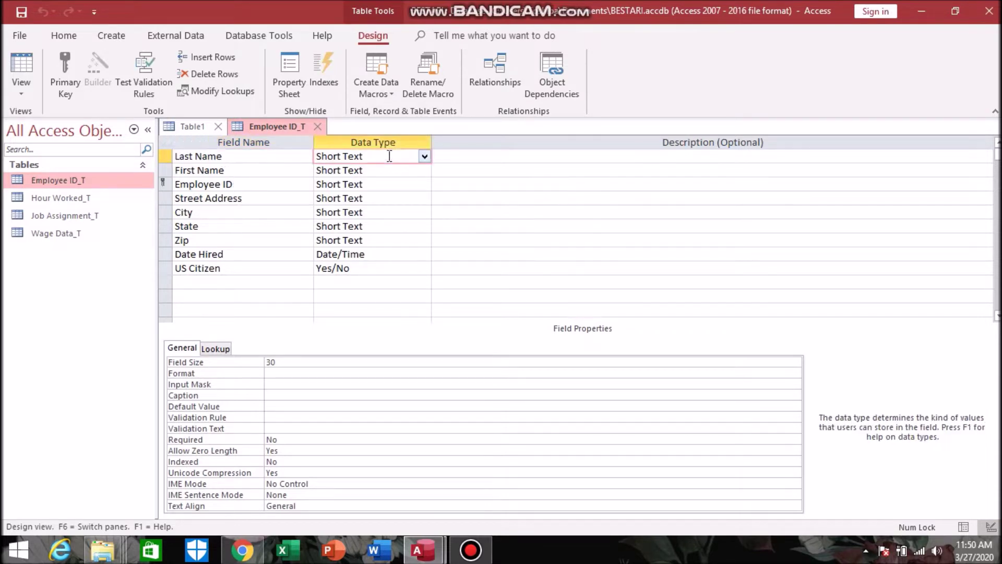
left_click(368, 267)
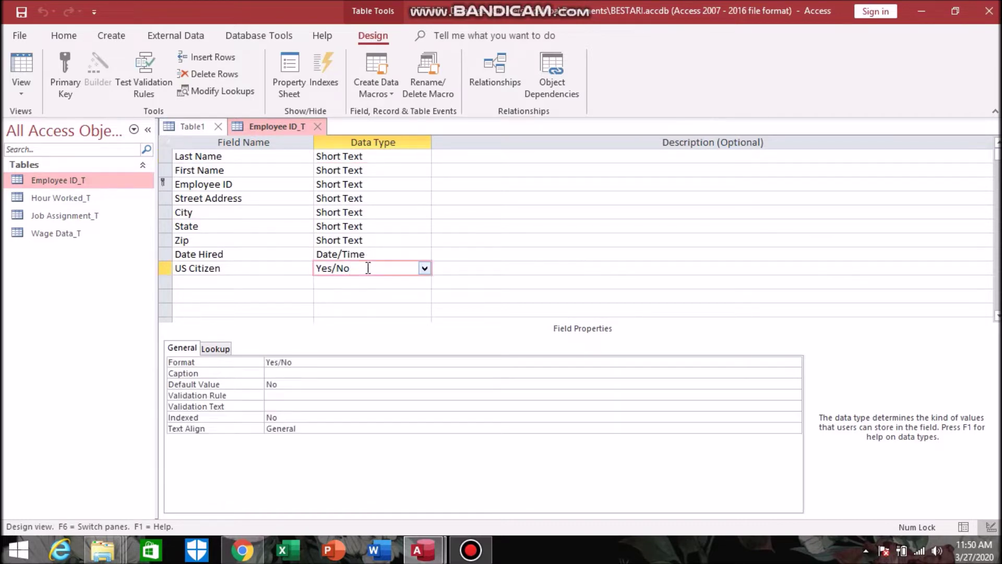
left_click(378, 157)
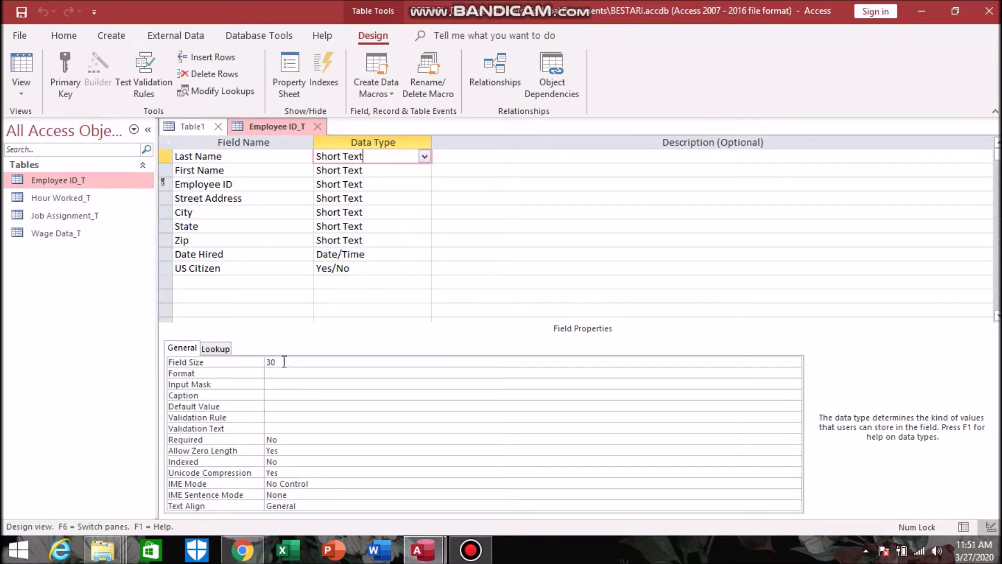
Set the display format of the Date Hired field to Medium Date
left_click(379, 254)
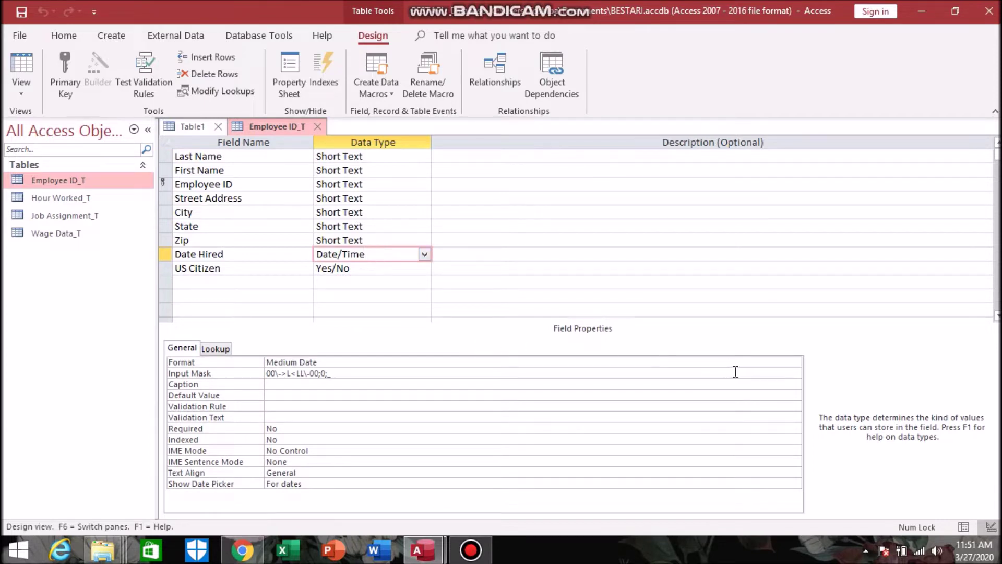
left_click(750, 361)
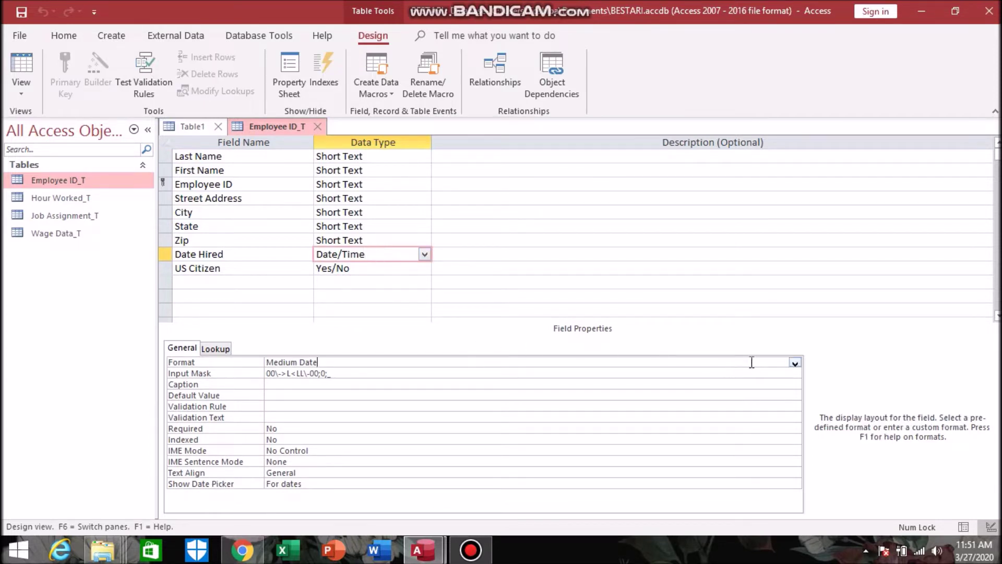
left_click(795, 363)
left_click(455, 395)
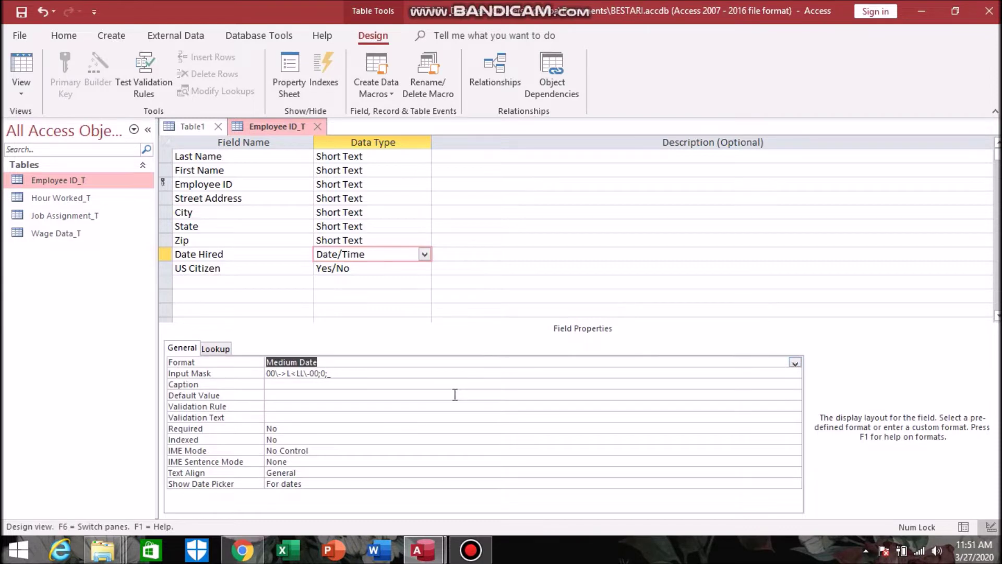
Apply the Medium Date input mask to Date Hired with the Input Mask Wizard, saving the table when required and again when finished
left_click(435, 372)
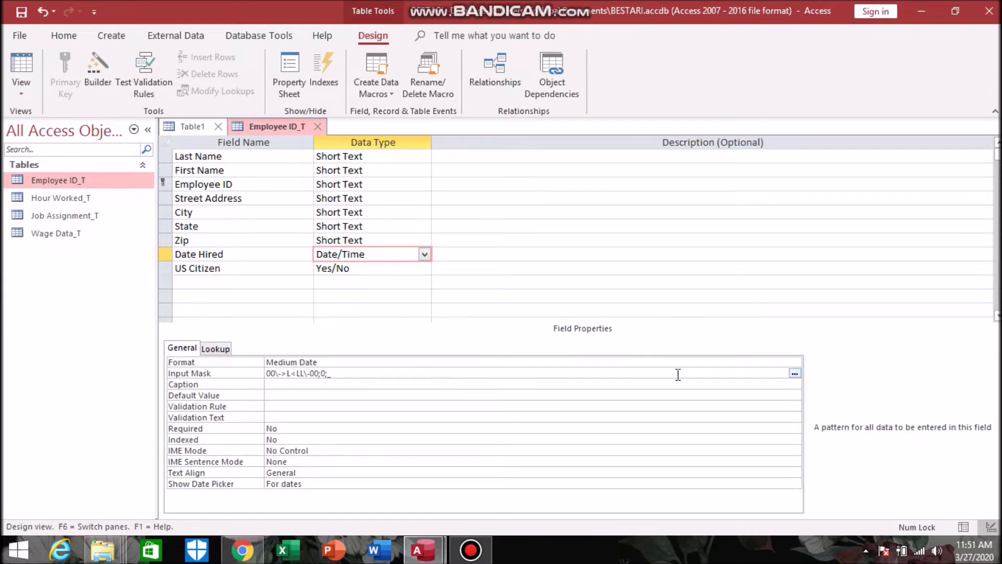
left_click(794, 374)
left_click(488, 319)
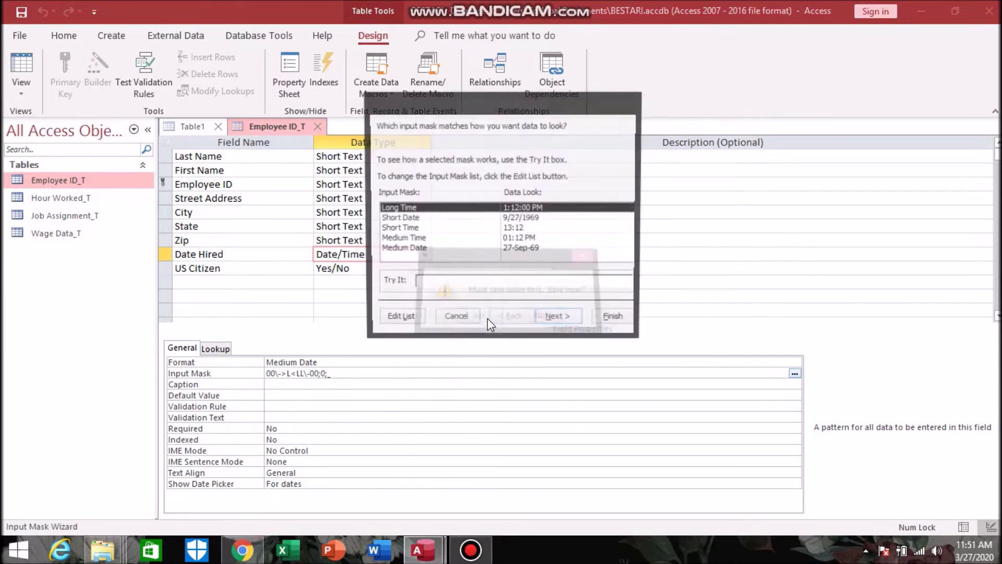
left_click(457, 249)
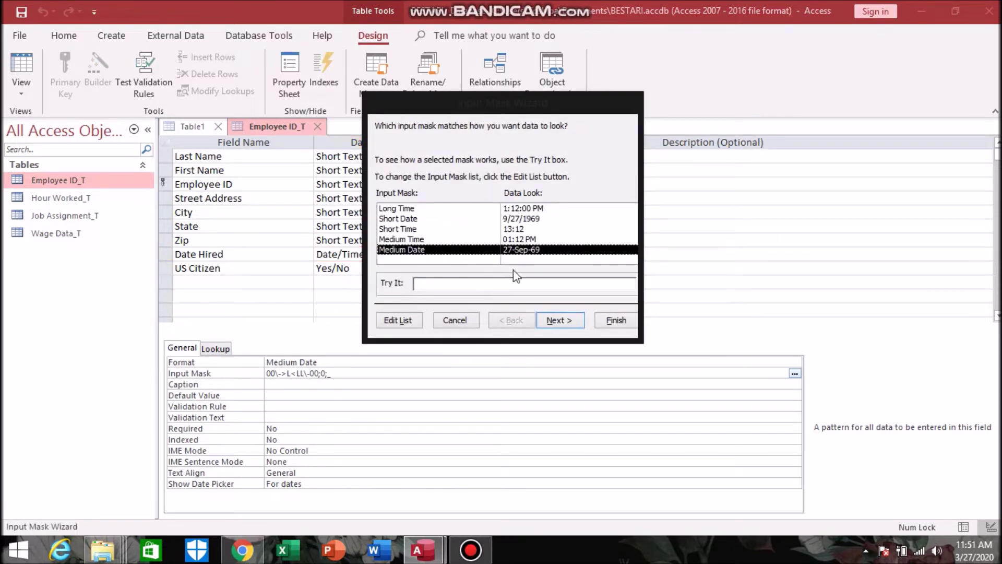
left_click(558, 319)
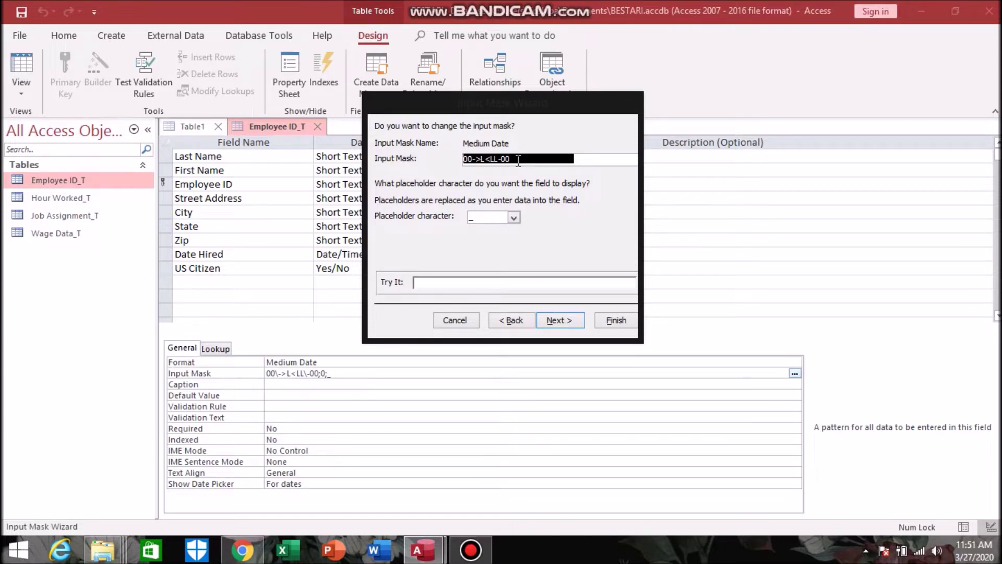
left_click(568, 321)
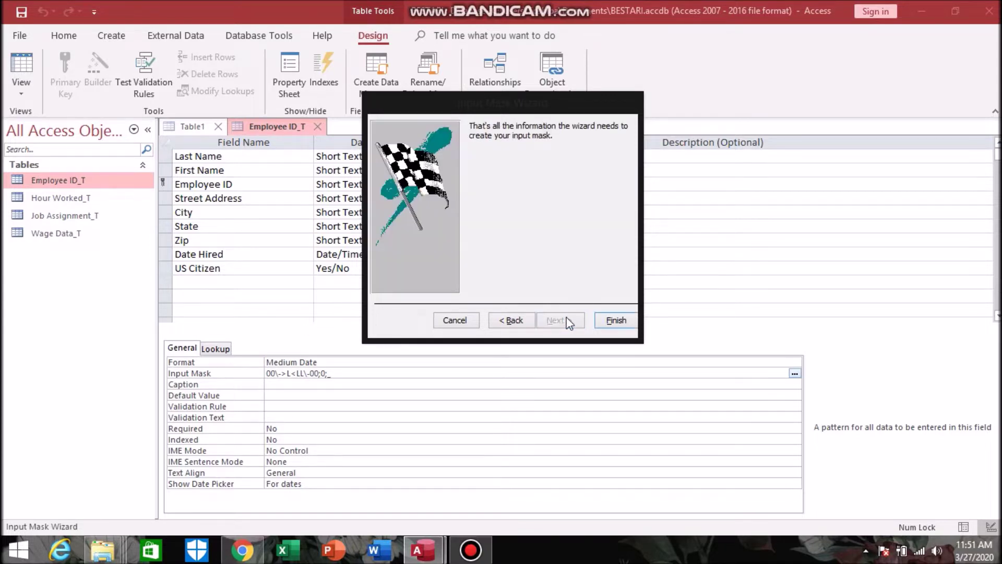
left_click(613, 320)
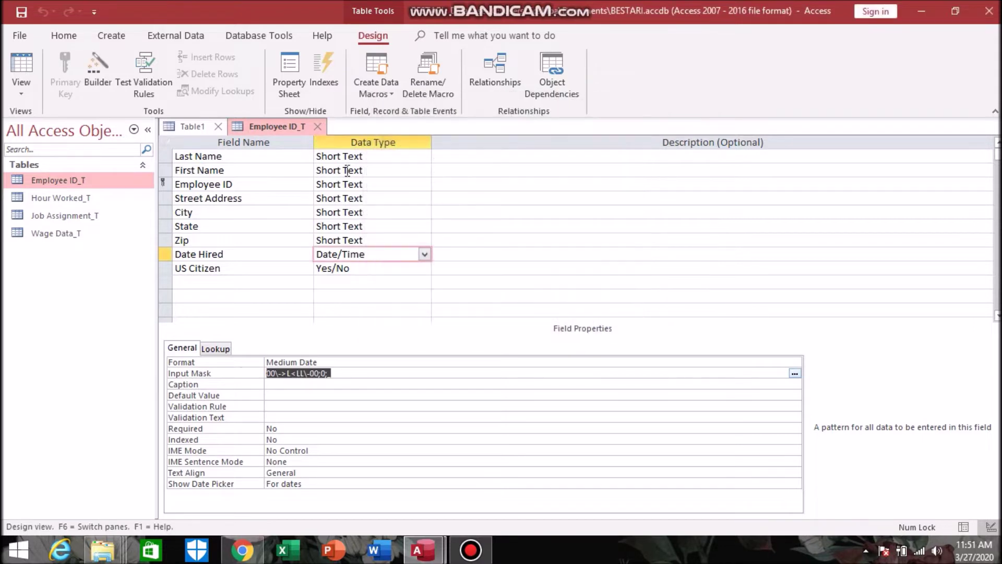
left_click(16, 11)
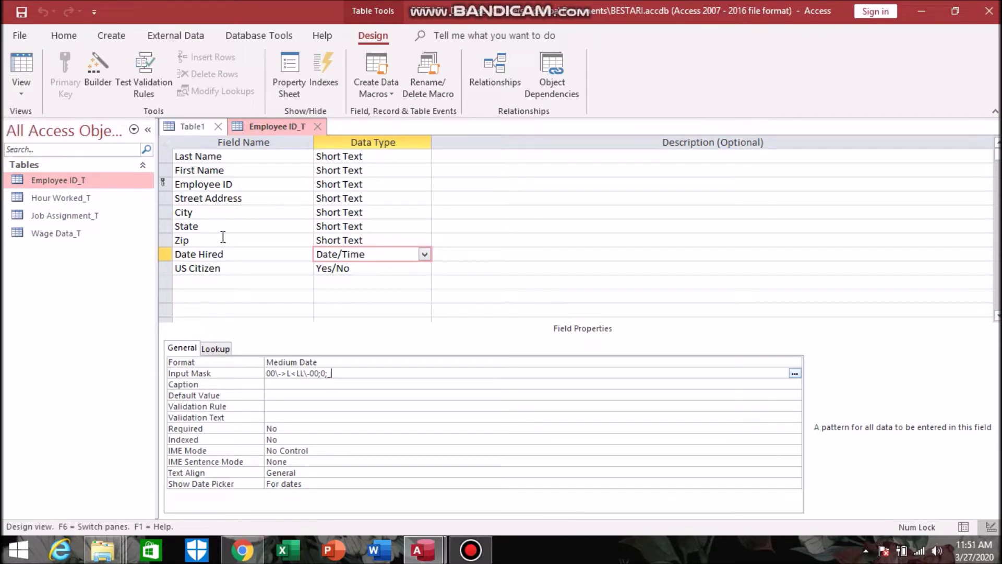
Check the Employee ID primary key in Employee ID_T, then compare Design View with Datasheet View and look over the employee records
left_click(189, 184)
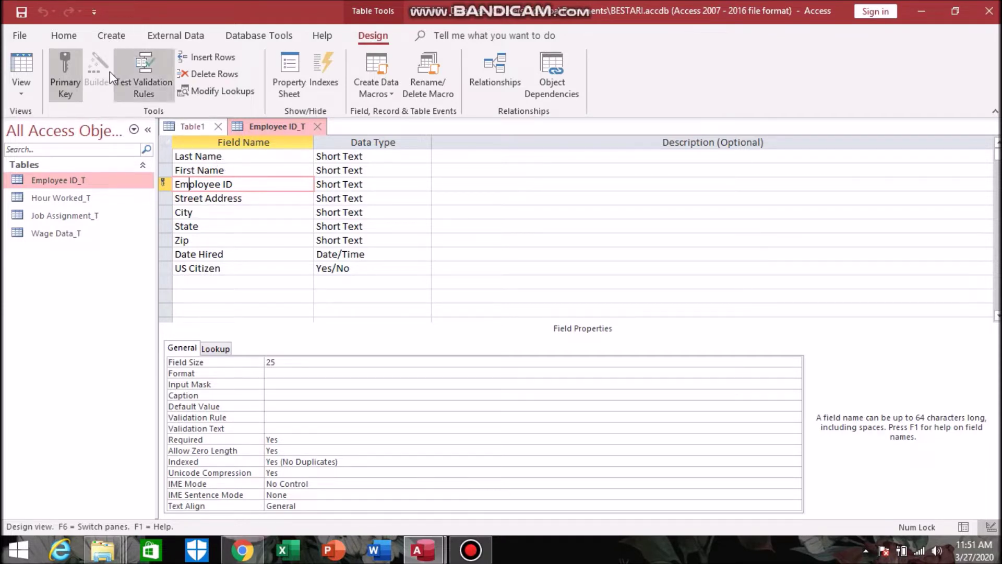
left_click(21, 66)
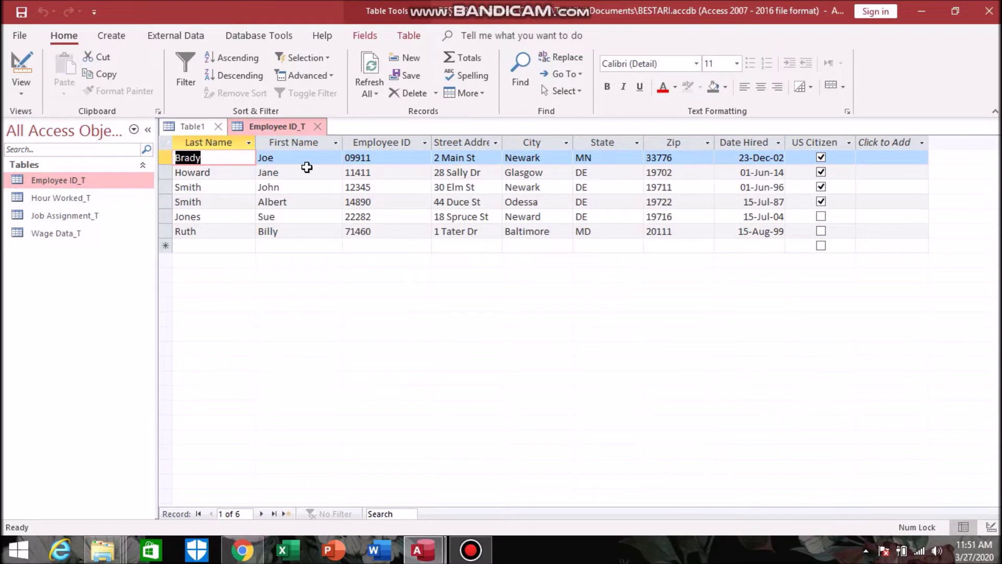
left_click(27, 90)
left_click(61, 154)
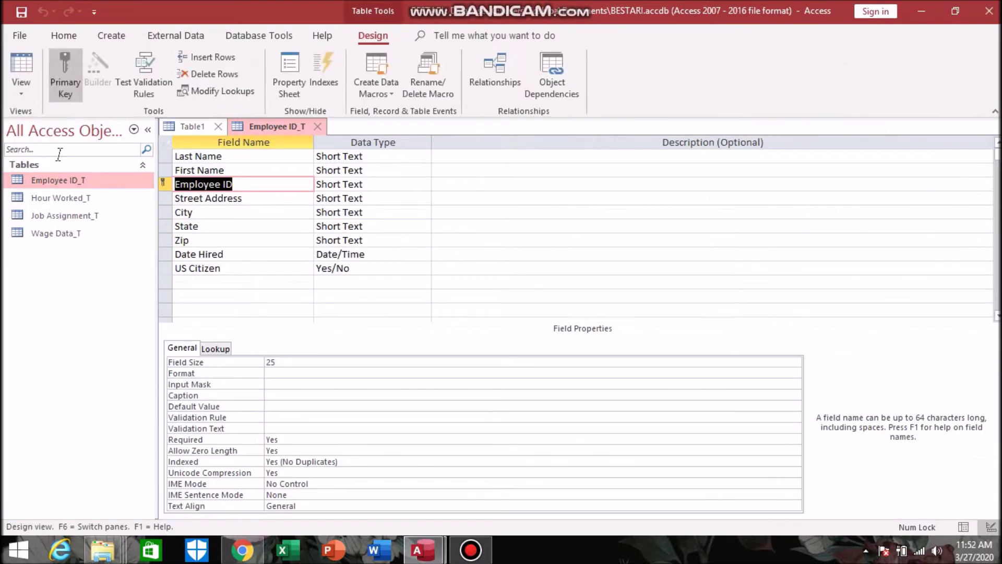
left_click(22, 90)
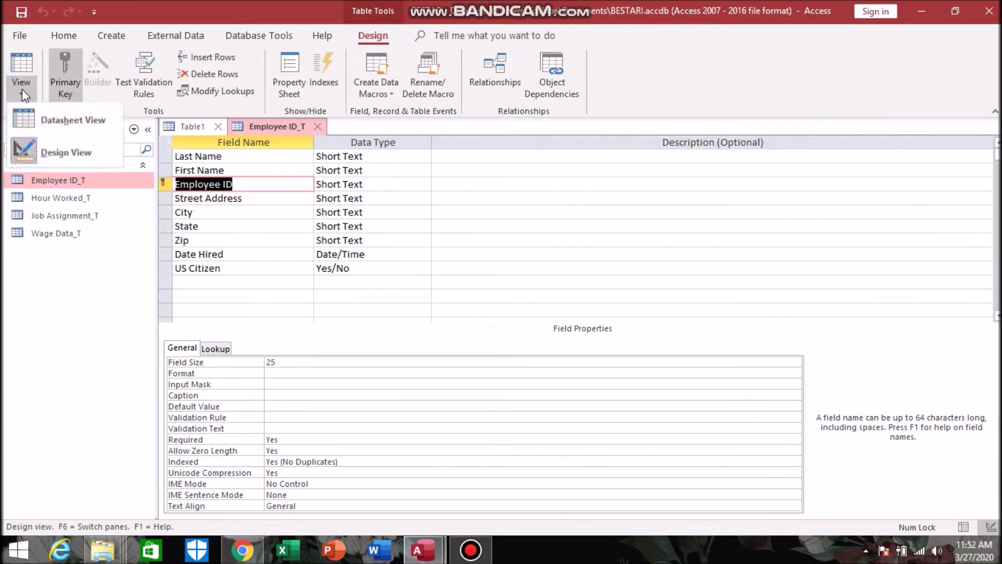
left_click(35, 117)
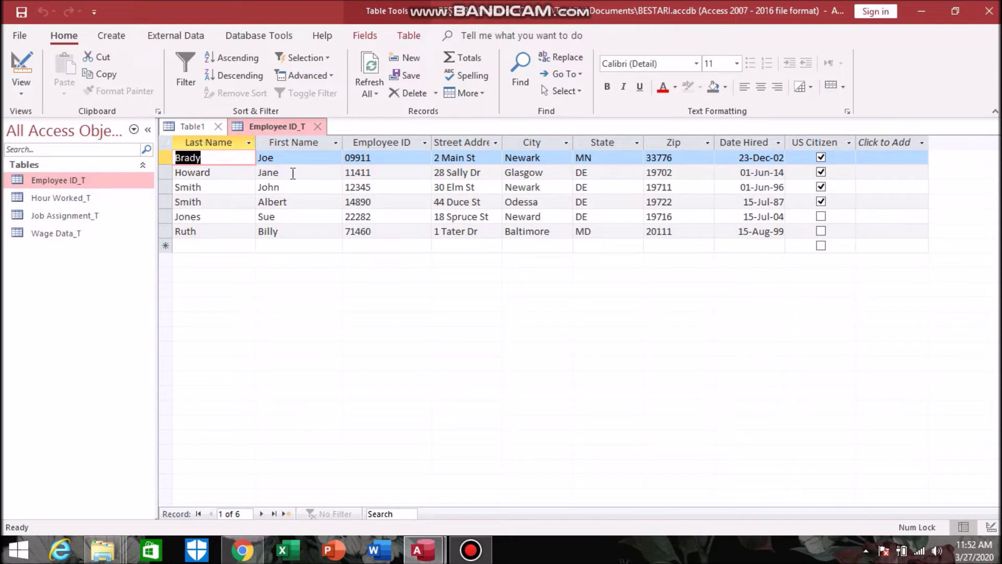
left_click(298, 217)
left_click(294, 231)
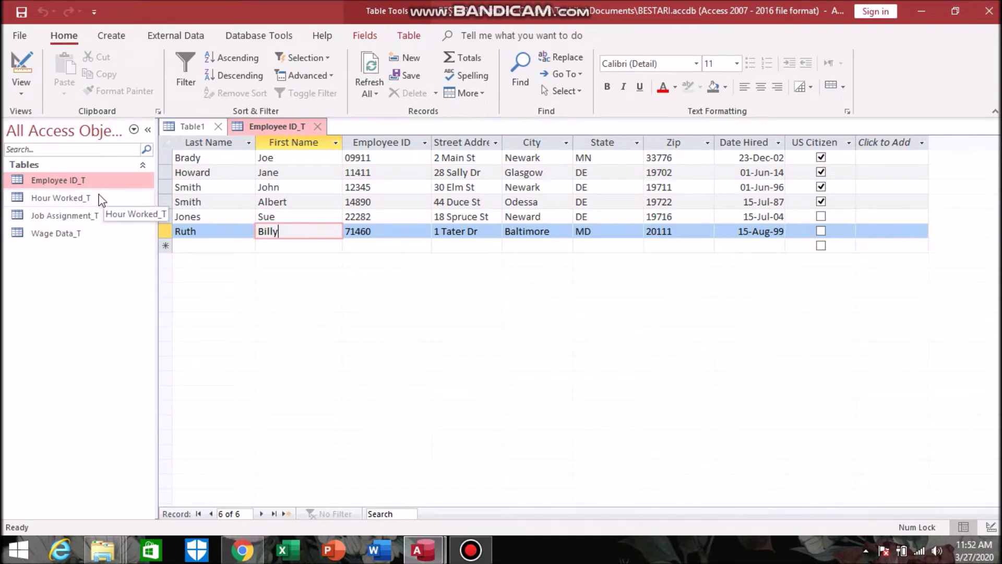
Open the Wage Data_T table, switch it to Design View and examine the Employee ID field's data type
left_click(79, 233)
double_click(78, 233)
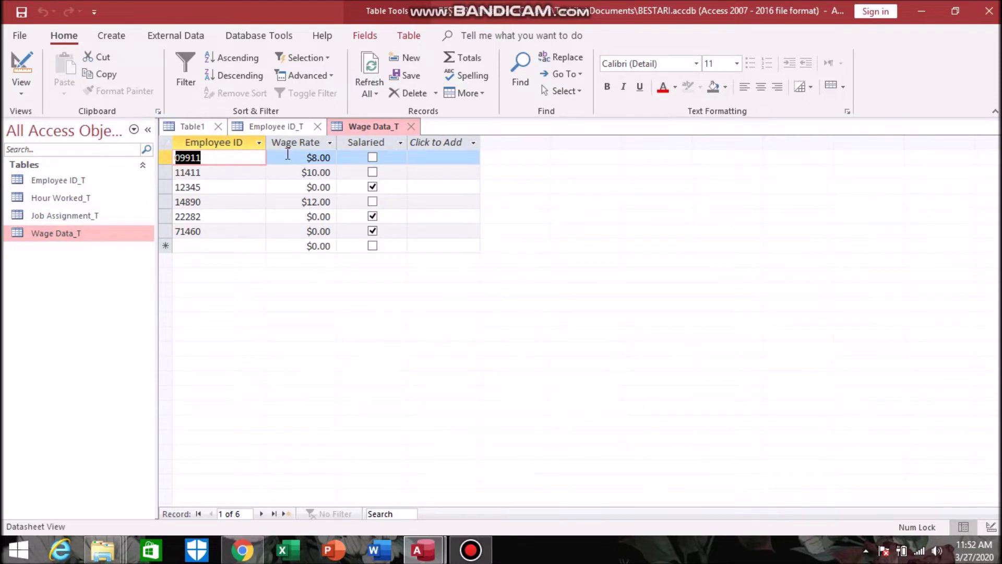
left_click(21, 66)
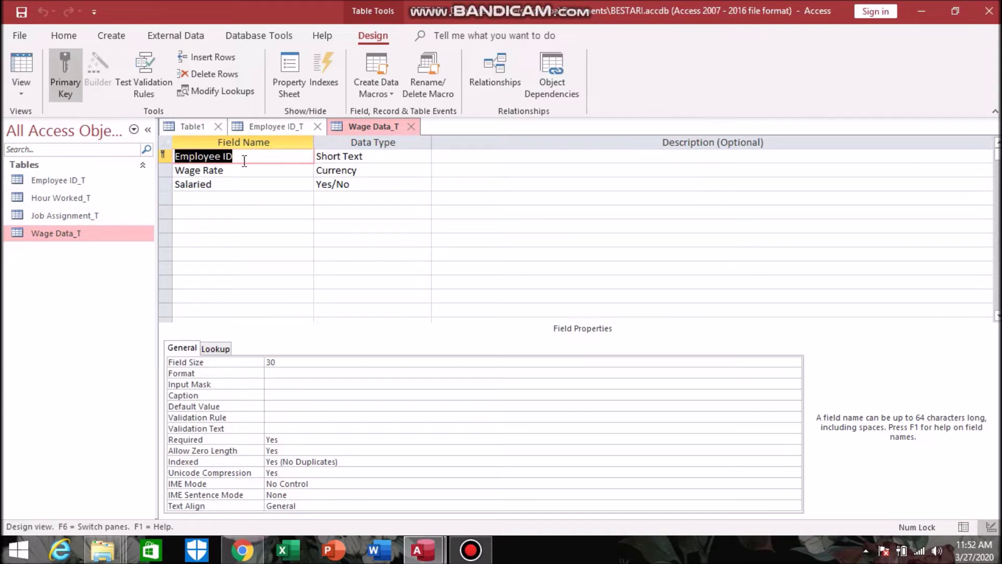
left_click(352, 159)
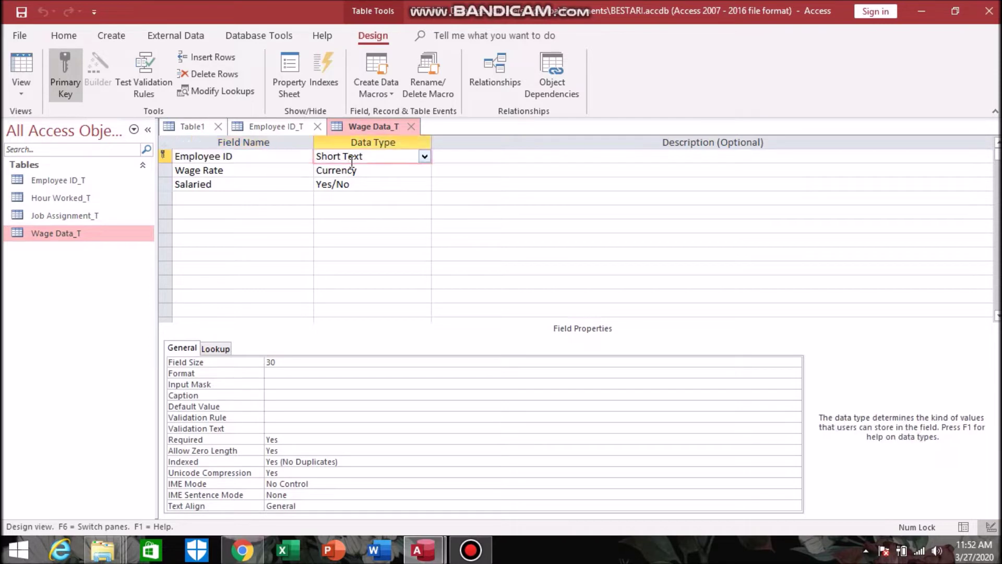
Set the display format of the Wage Rate field to Currency and save the Wage Data_T table
left_click(352, 175)
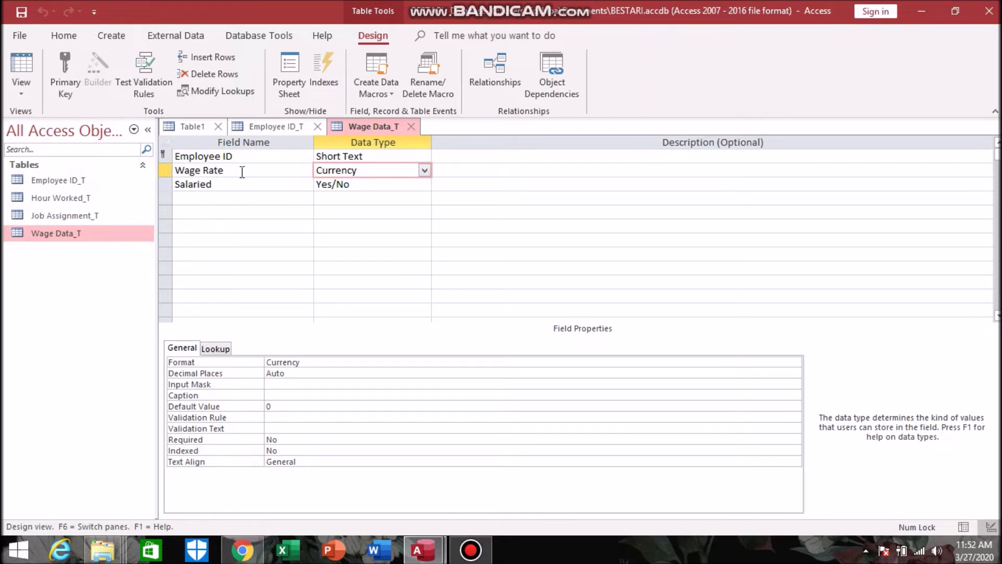
left_click(424, 171)
left_click(429, 176)
left_click(348, 358)
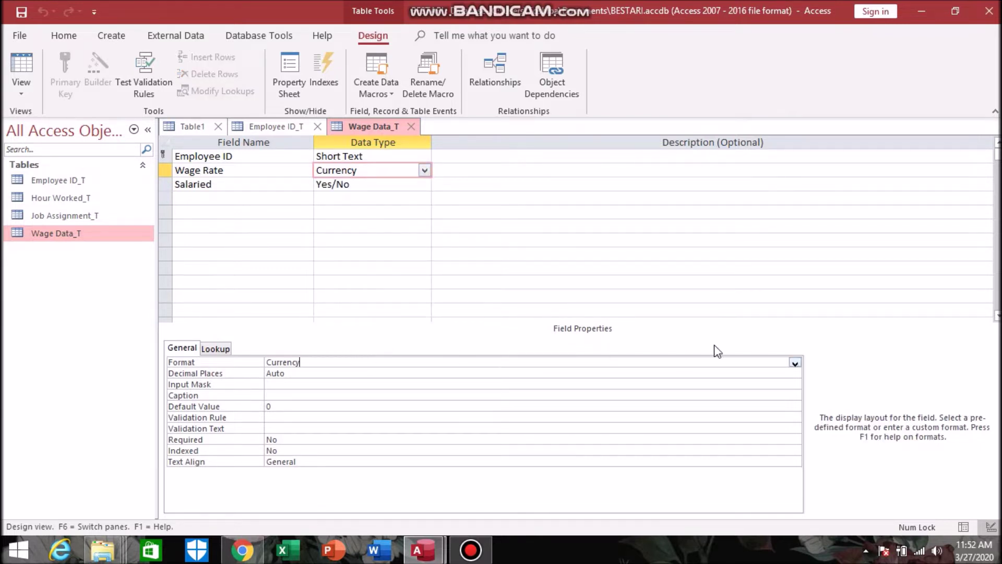
left_click(794, 364)
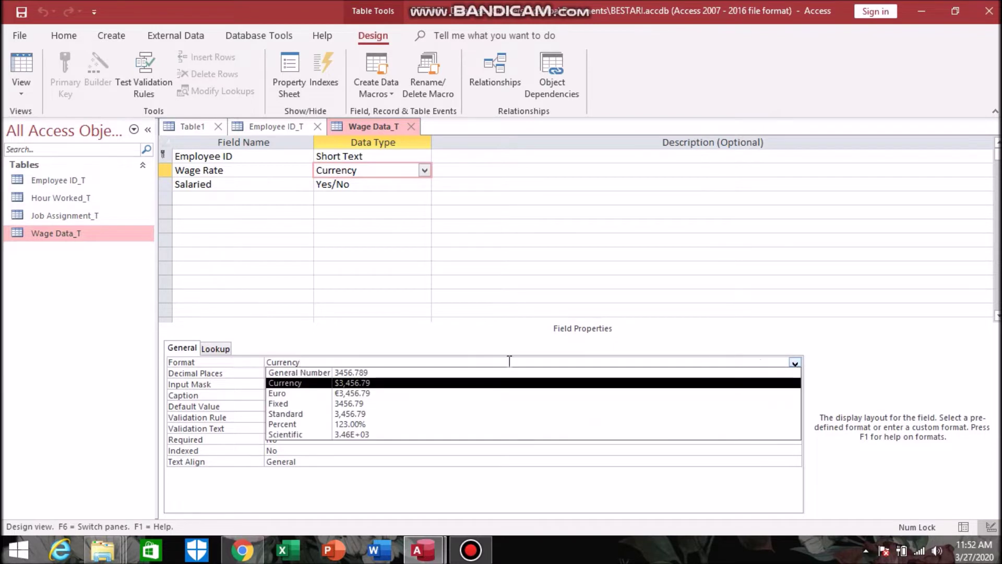
left_click(389, 384)
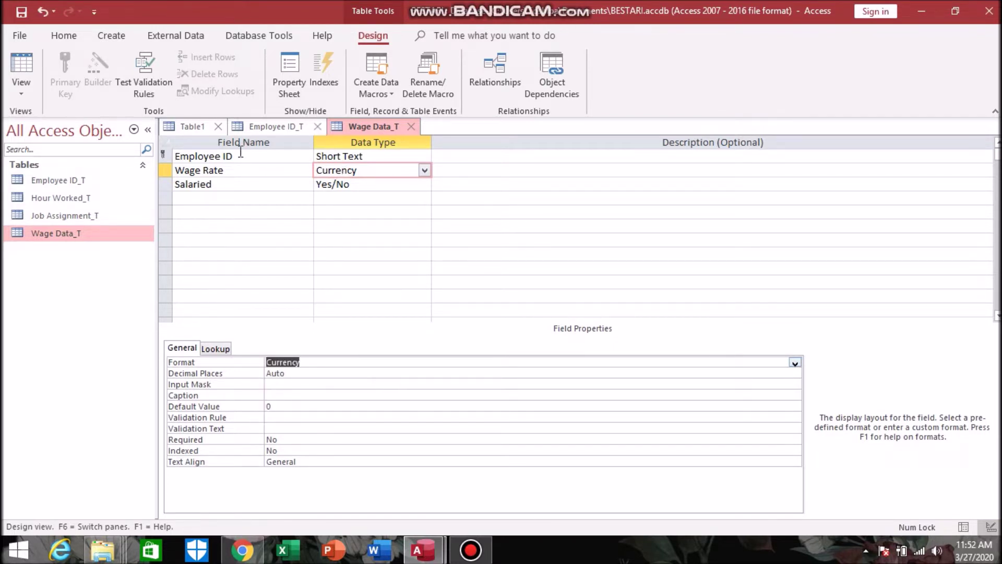
left_click(22, 12)
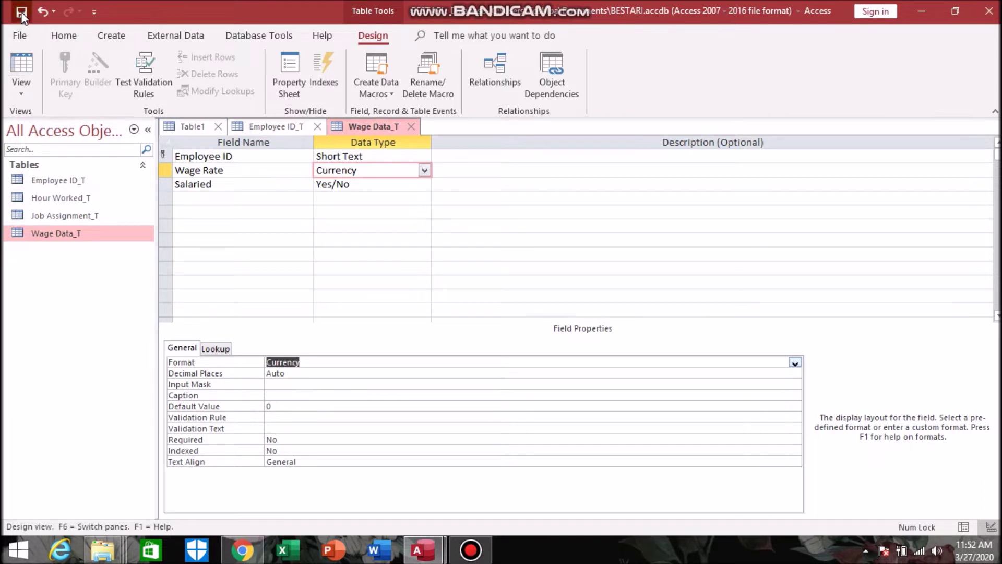
Open the Hour Worked_T table, switch it to Design View and examine the Employee ID field's data type
double_click(72, 202)
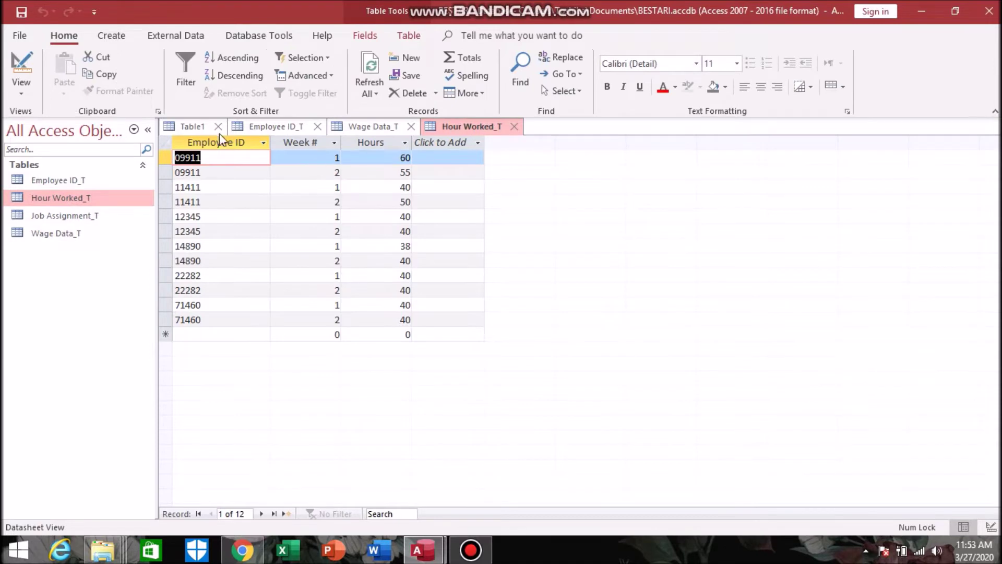
left_click(20, 66)
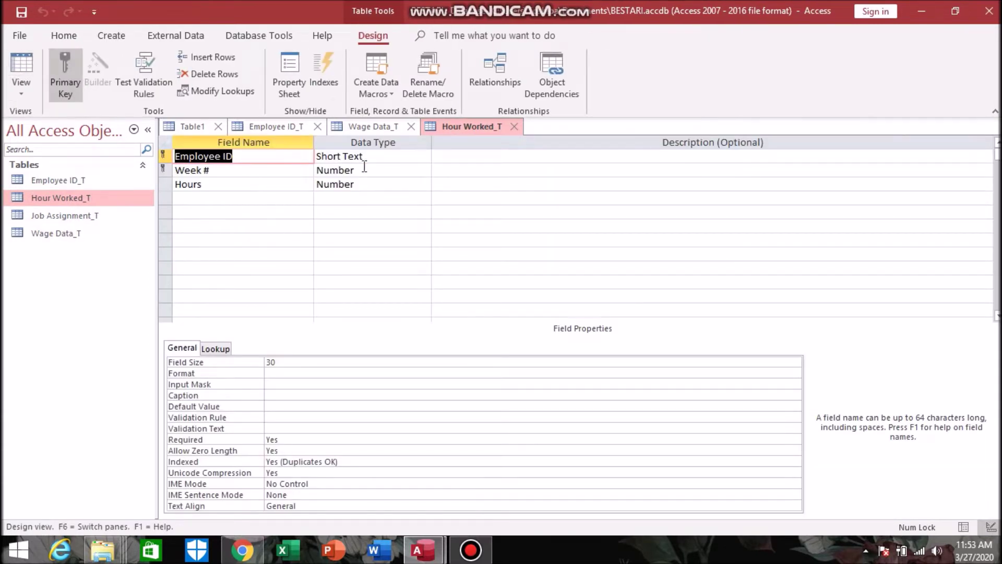
left_click(340, 159)
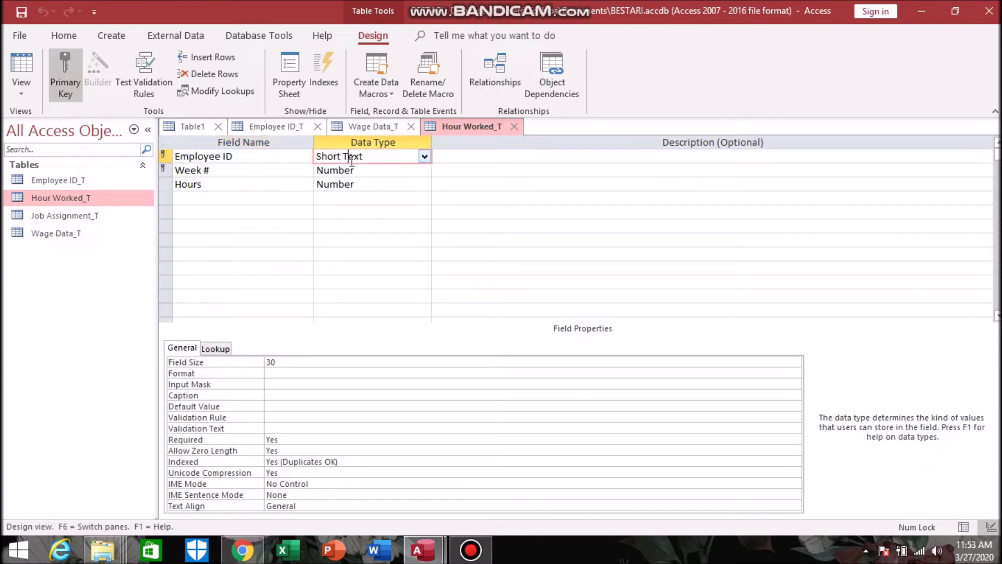
Examine the data types of the Week # and Hours fields and the field size of Week # in Hour Worked_T
left_click(223, 174)
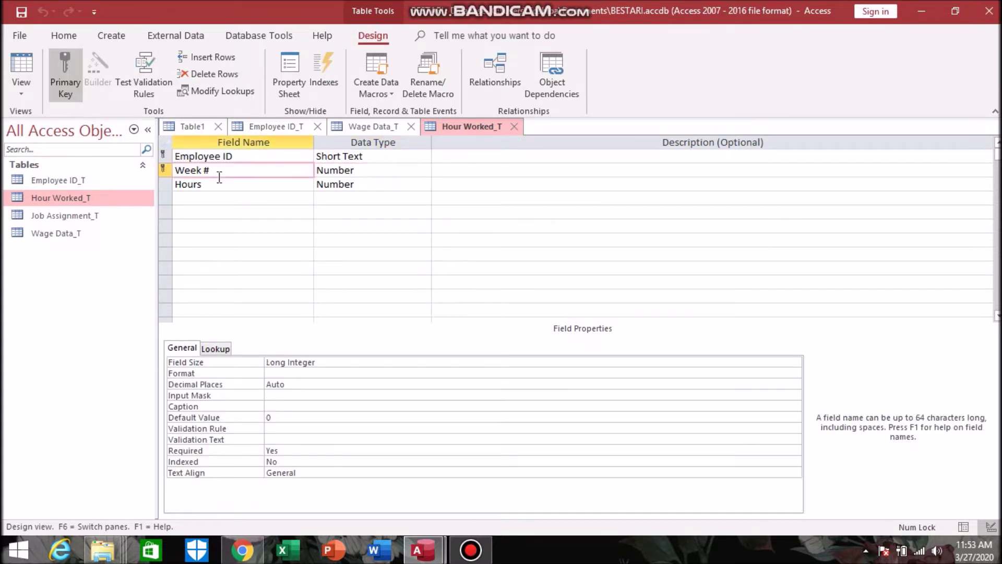
left_click(340, 177)
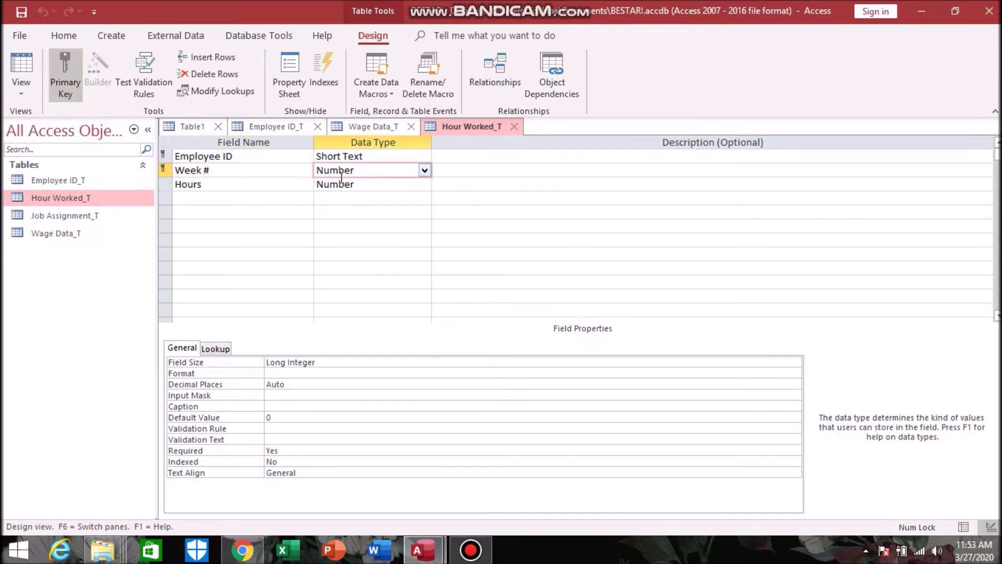
left_click(353, 363)
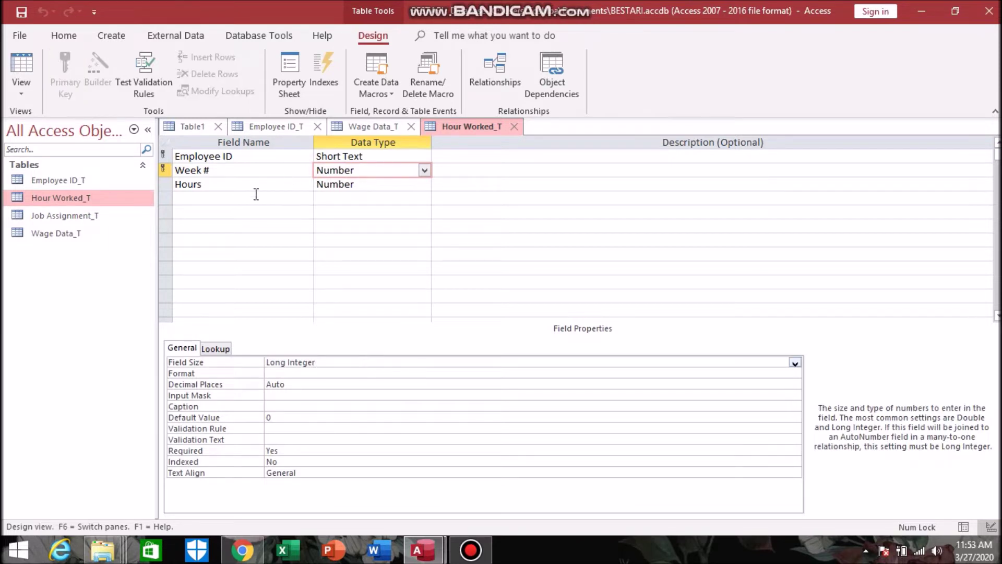
left_click(344, 187)
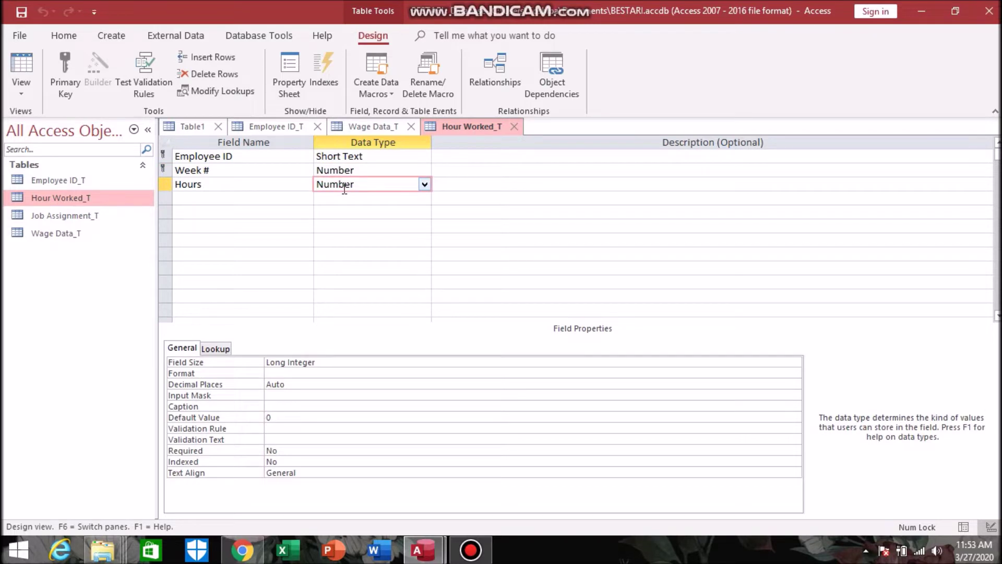
Check the combined primary key on the Employee ID and Week # fields of Hour Worked_T
left_click(190, 159)
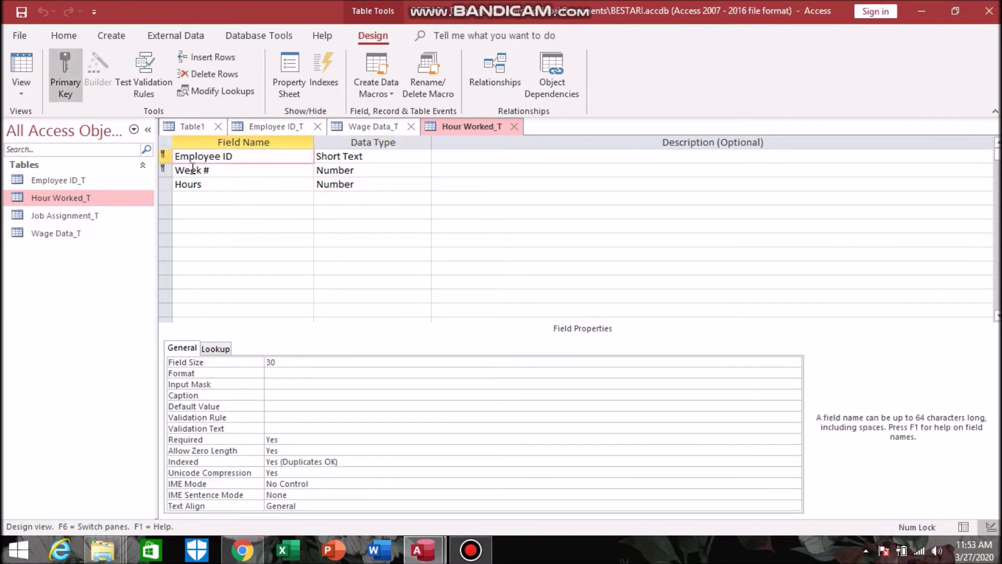
left_click(193, 170)
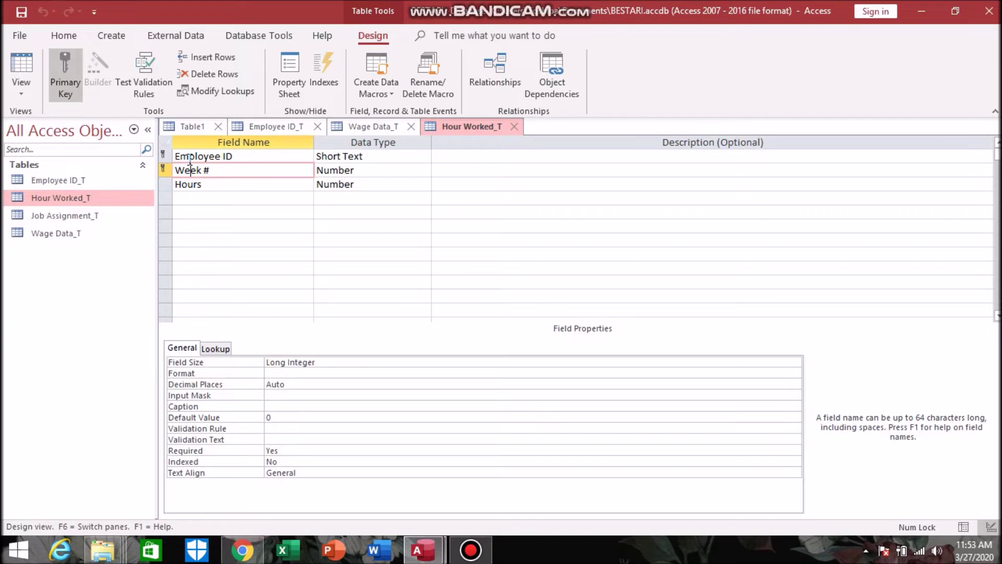
left_click(190, 160)
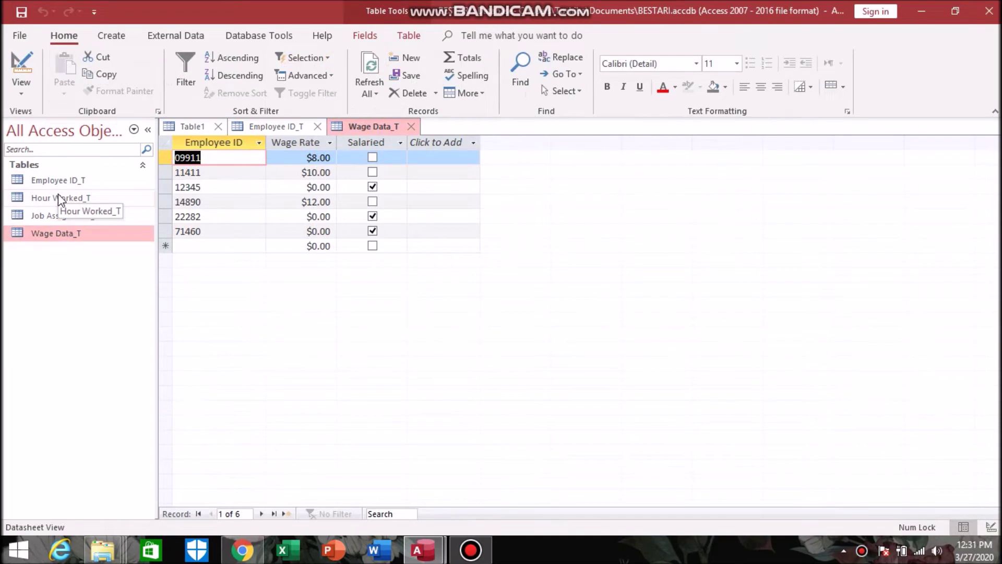
double_click(58, 196)
left_click(21, 63)
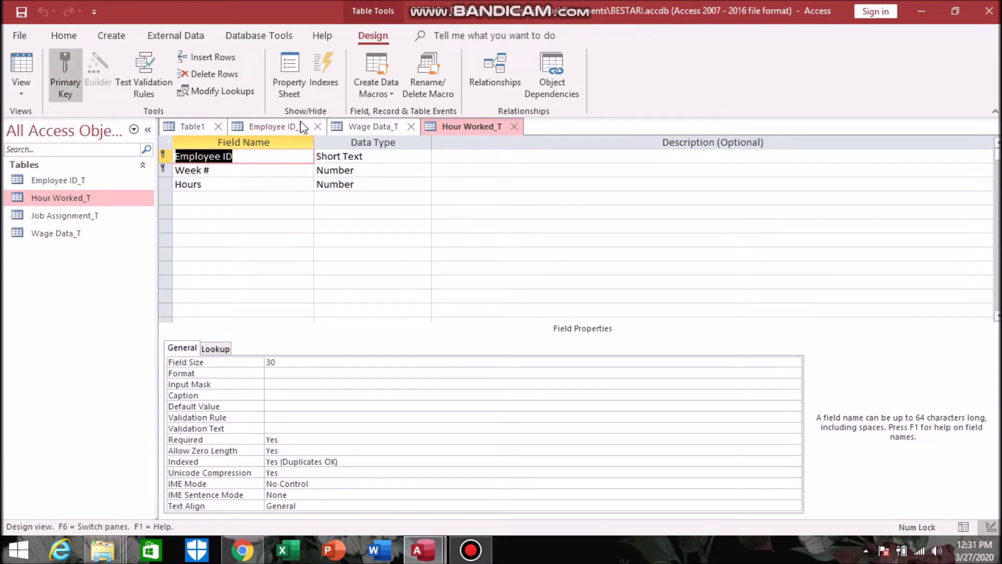
left_click(515, 125)
left_click(65, 235)
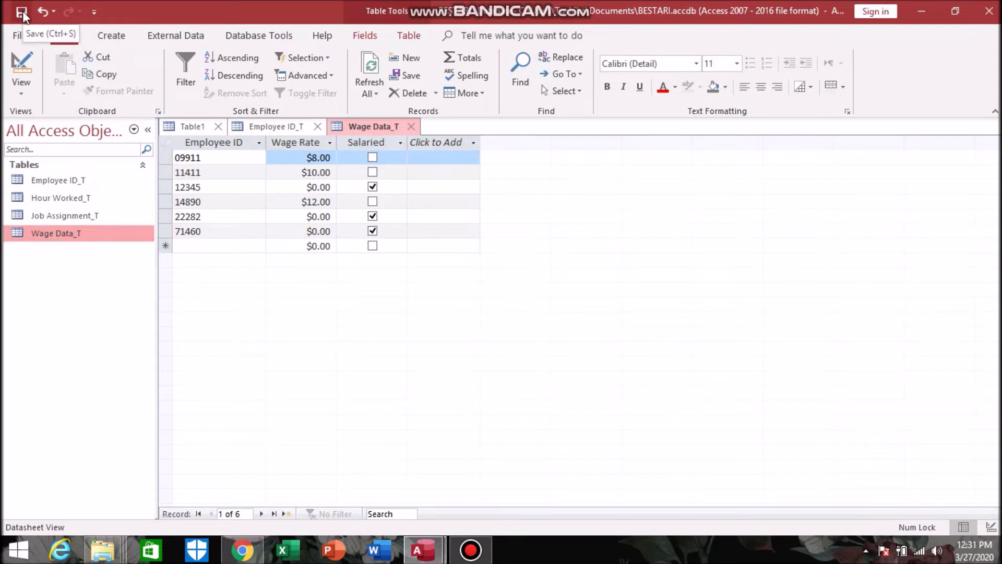
Open the Hour Worked_T table in Design View and review its fields and the Employee ID field's data type and size
left_click(64, 201)
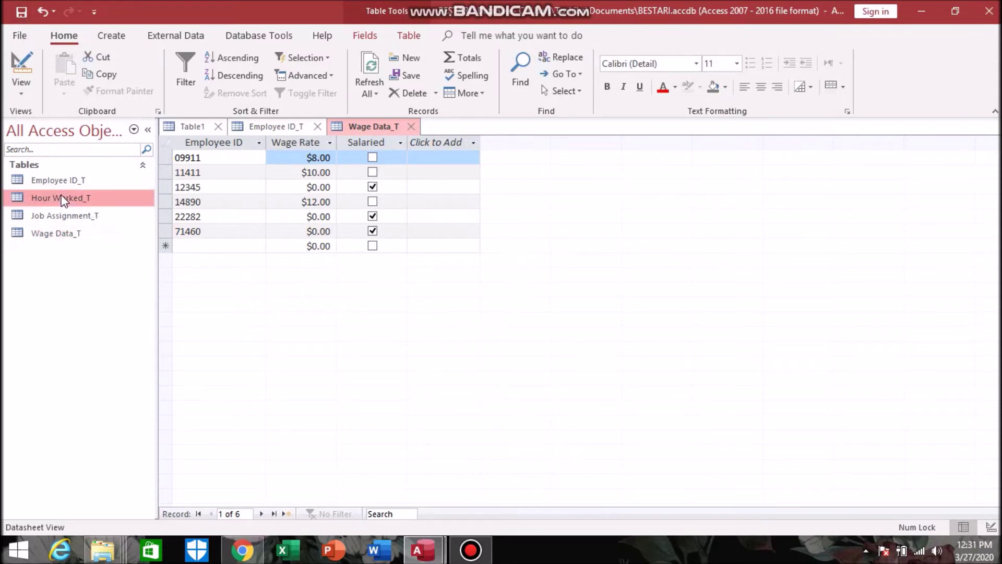
double_click(64, 201)
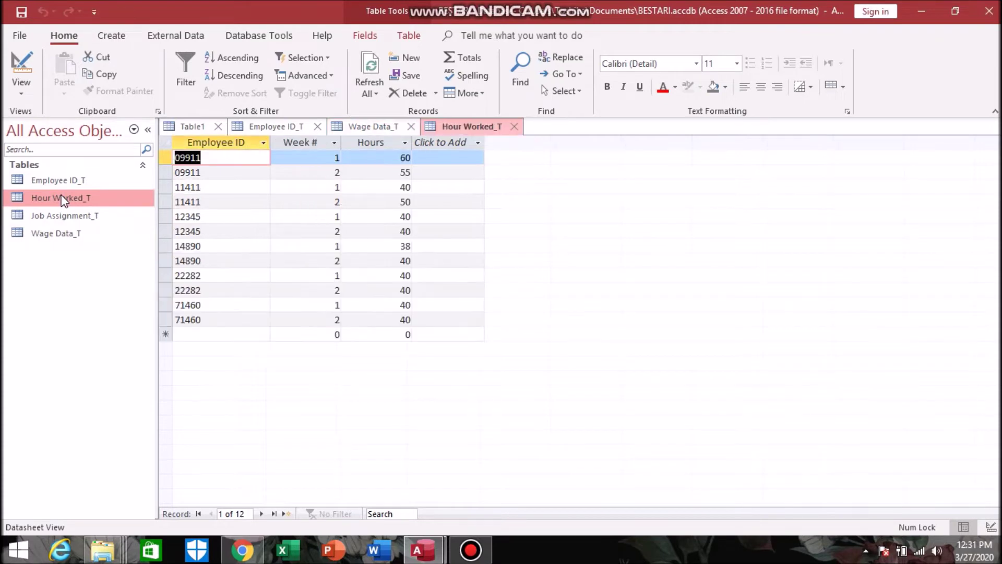
left_click(21, 60)
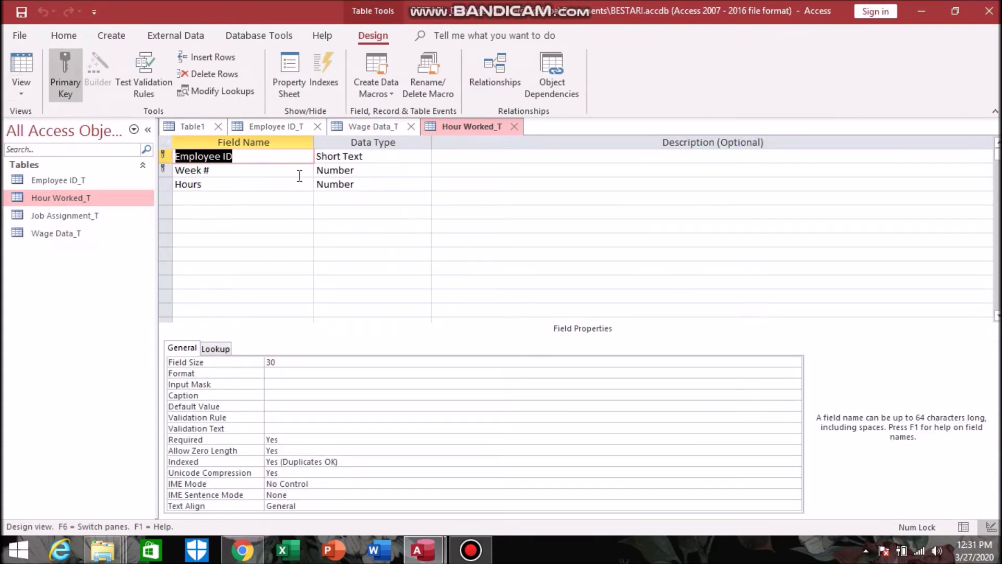
left_click(235, 173)
left_click(235, 185)
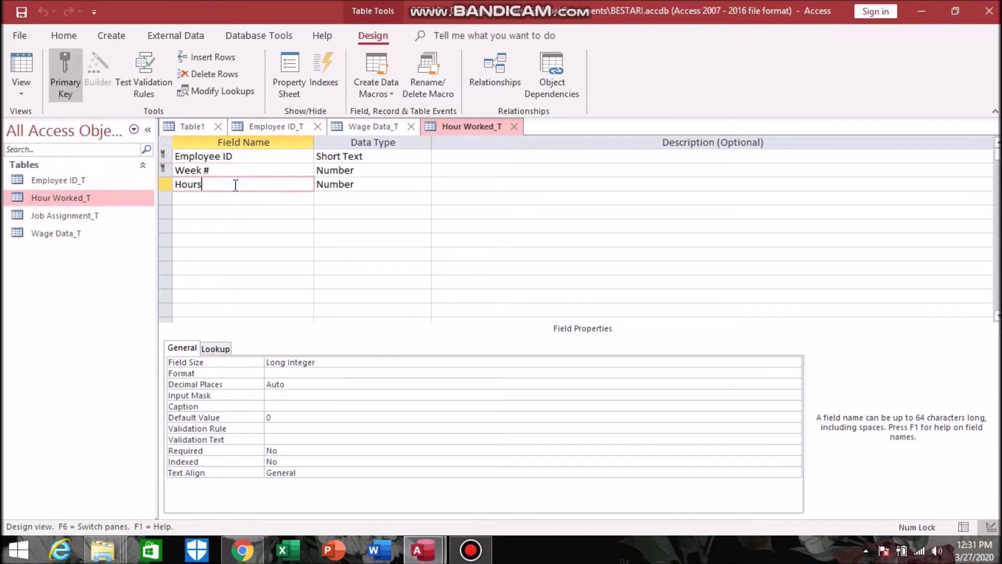
left_click(339, 157)
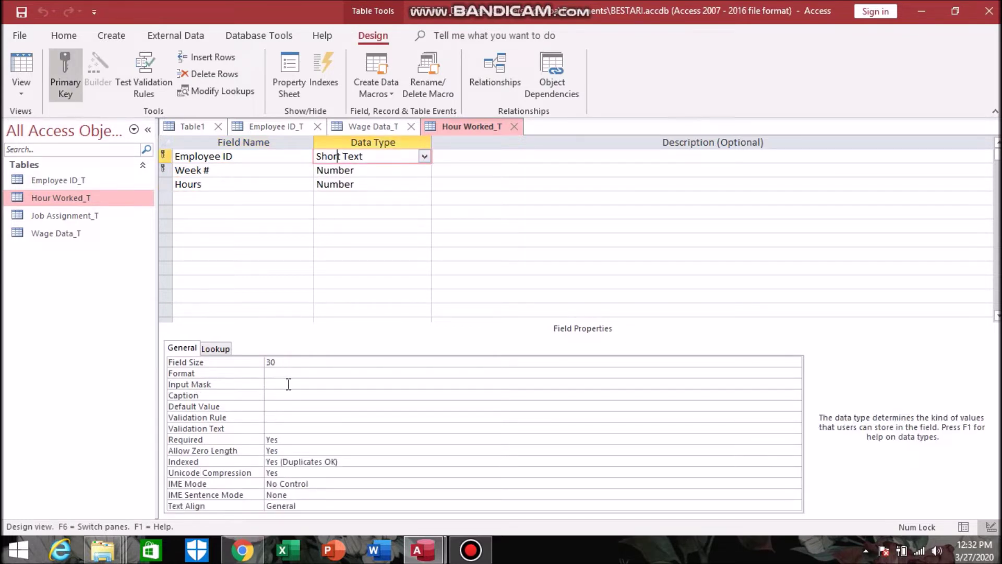
left_click(280, 365)
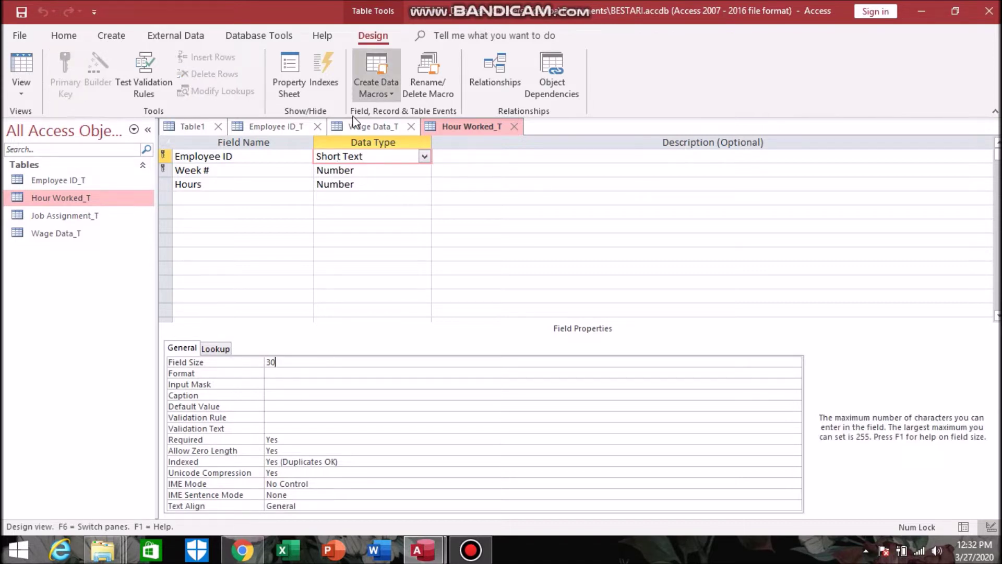
Compare the data types of the Week # and Hours fields and inspect the Week # field size
left_click(350, 170)
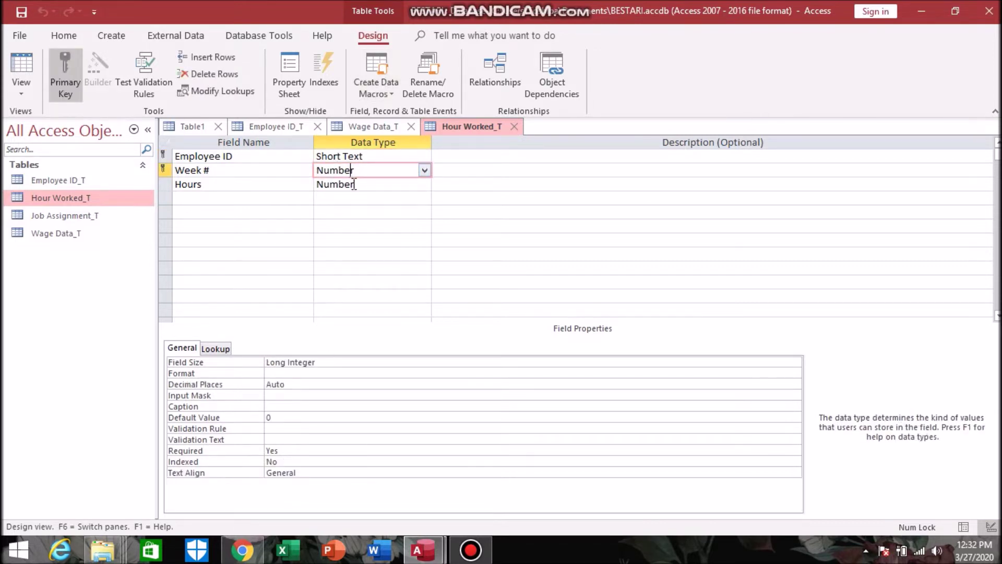
left_click(355, 184)
left_click(376, 170)
left_click(338, 364)
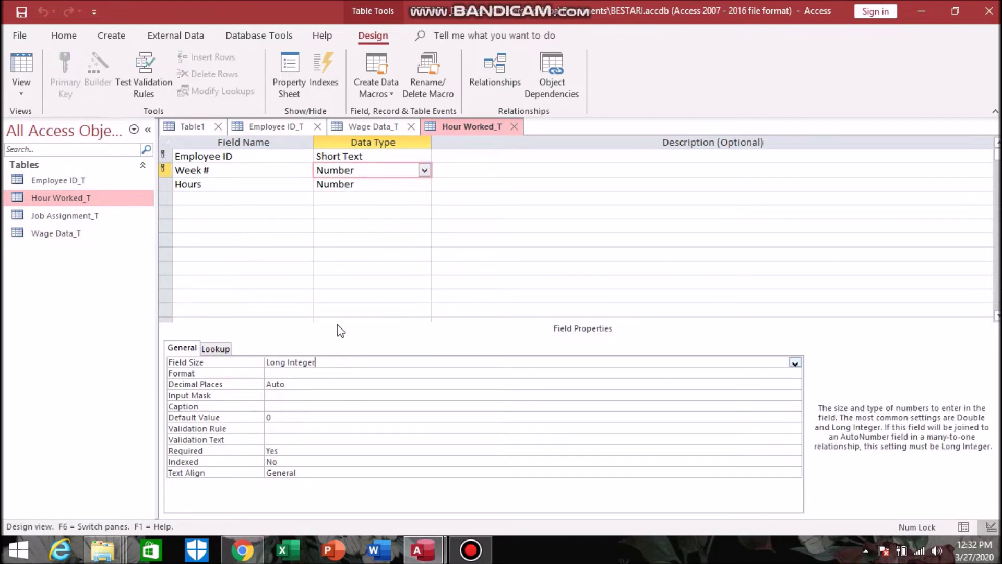
left_click(262, 182)
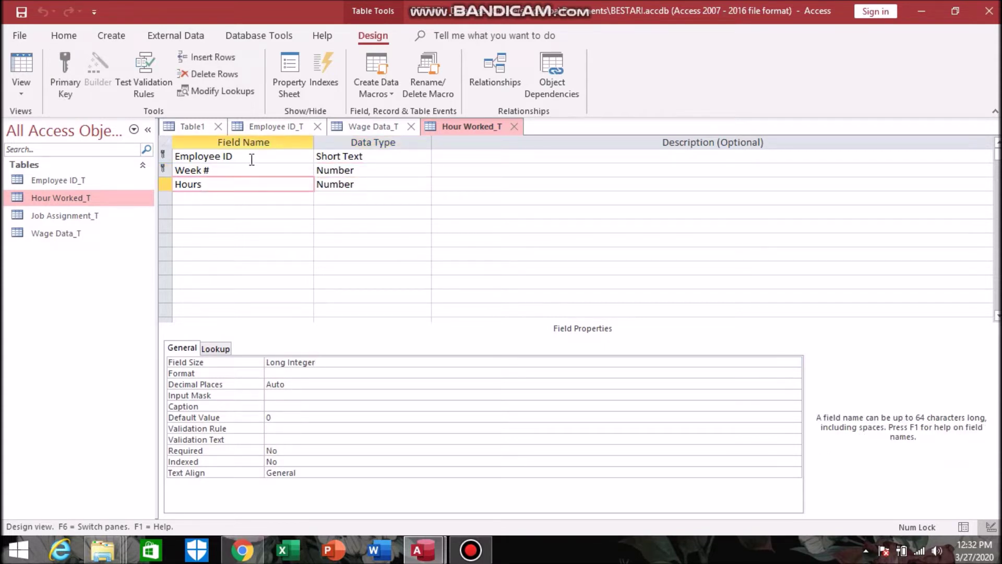
Review the Employee ID and Week # primary key fields, save Hour Worked_T and switch it to Datasheet View
left_click(209, 155)
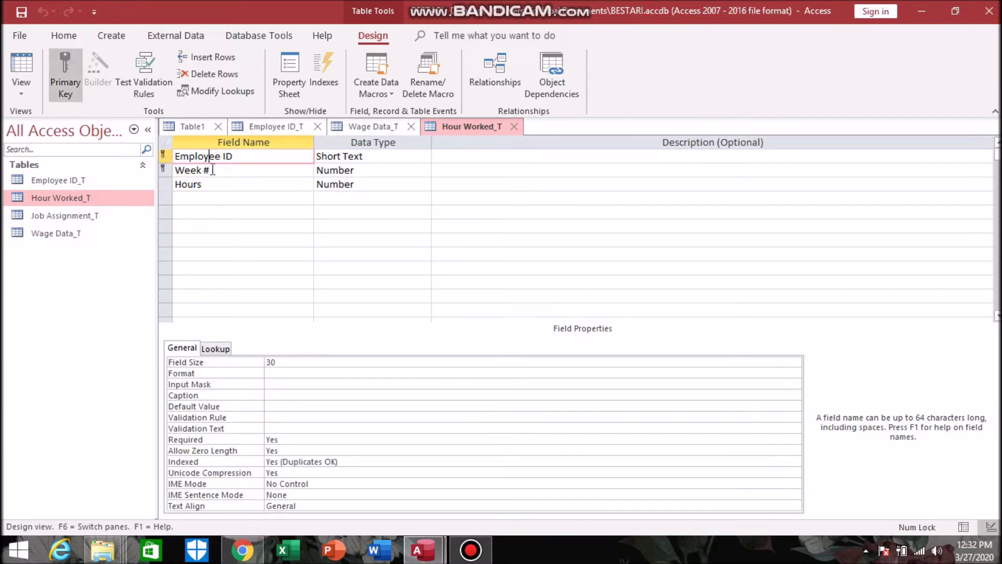
left_click(200, 172)
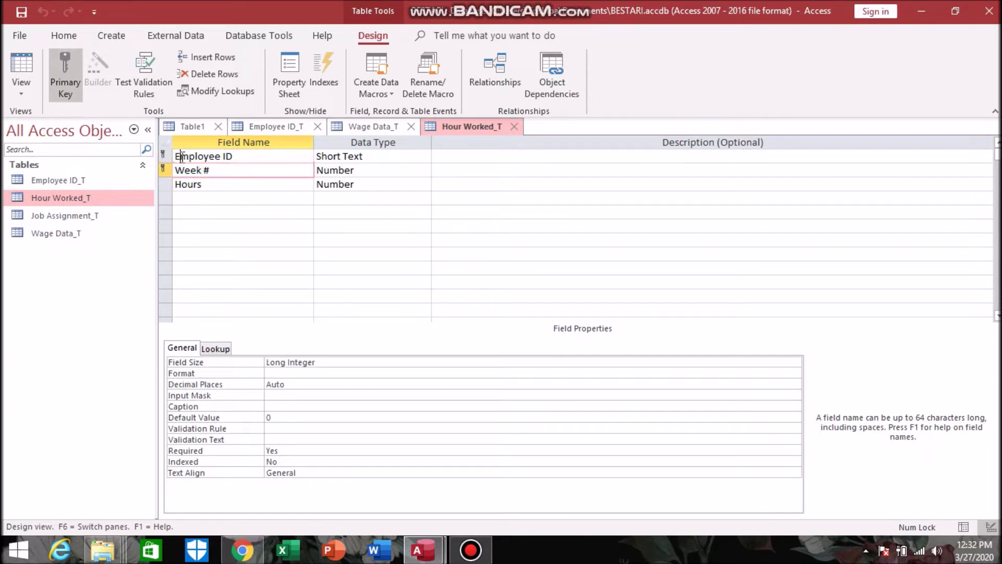
left_click(182, 157)
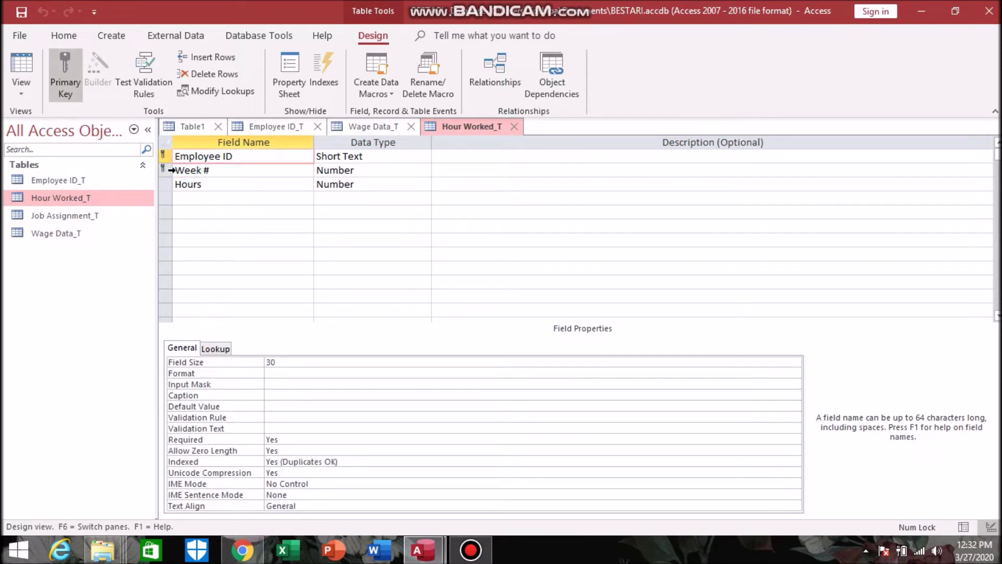
left_click(21, 12)
left_click(24, 65)
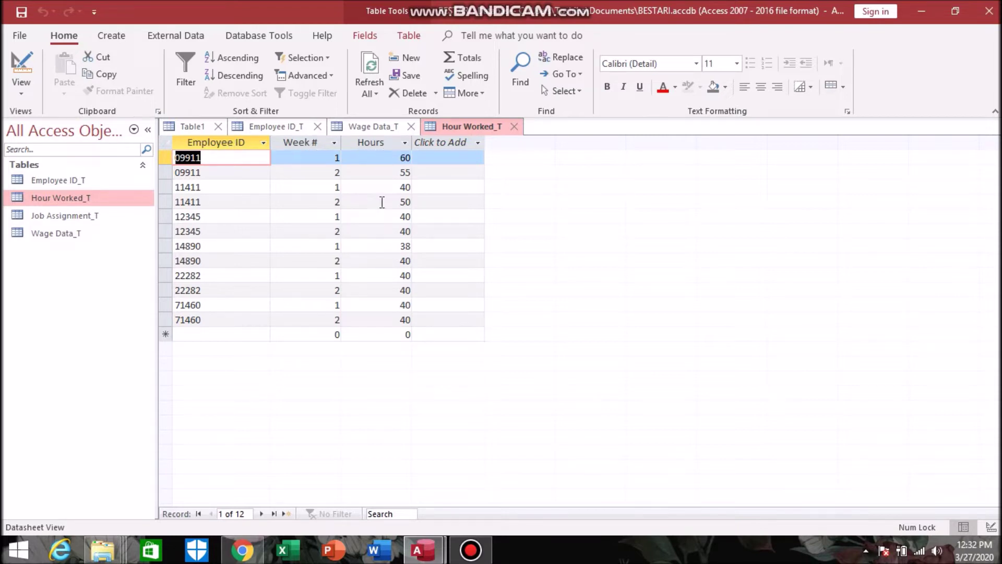
Open the Job Assignment_T table, switch it to Design View and examine the Employee ID field's data type
double_click(92, 216)
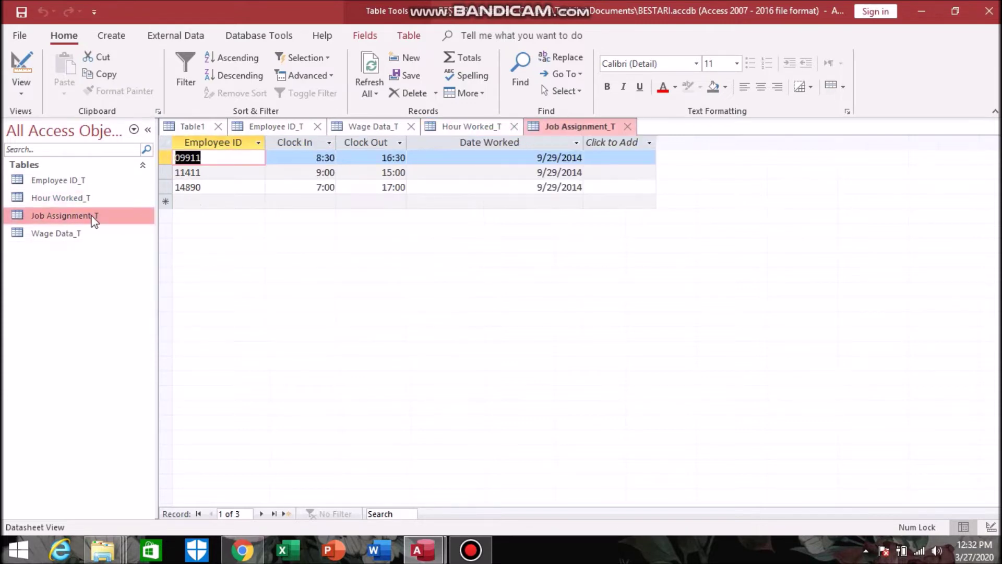
left_click(26, 67)
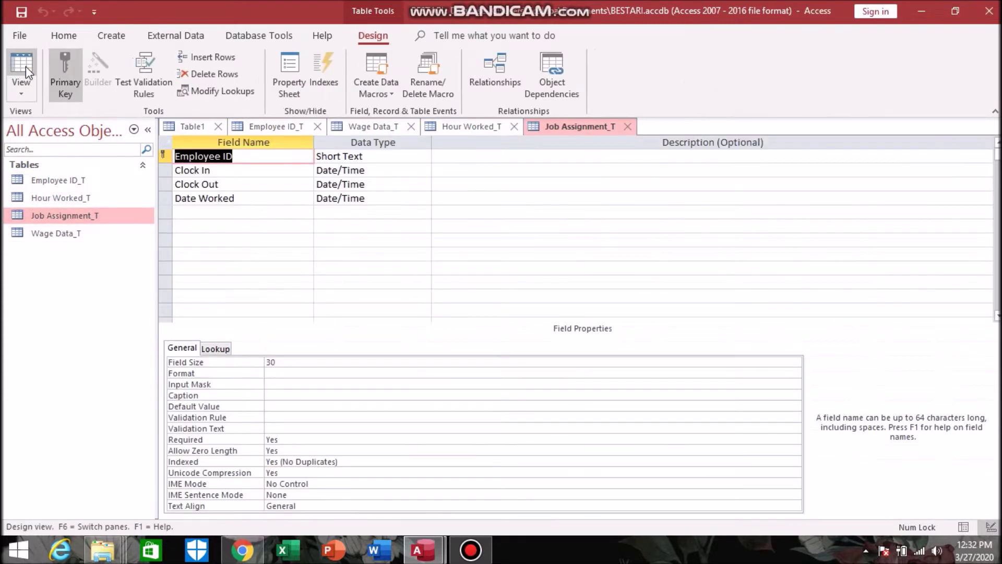
left_click(274, 156)
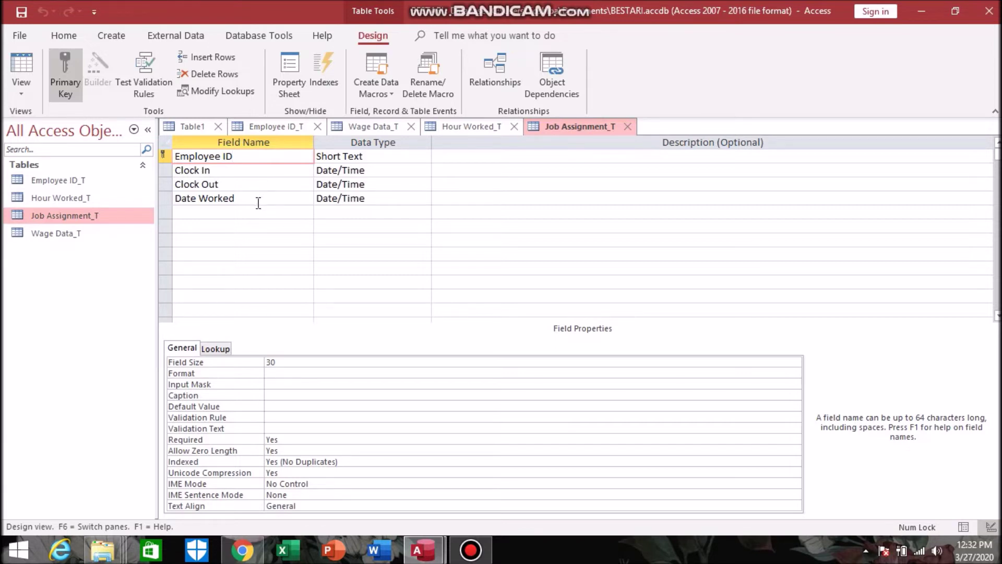
left_click(359, 156)
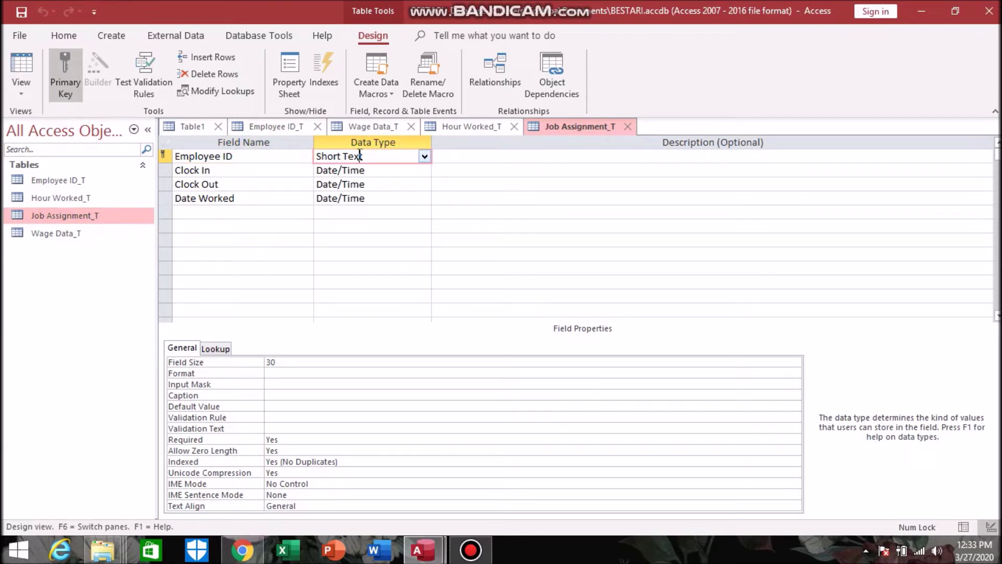
Examine the data types of Clock In, Clock Out and Date Worked and the display formats of Clock Out and Date Worked
left_click(378, 175)
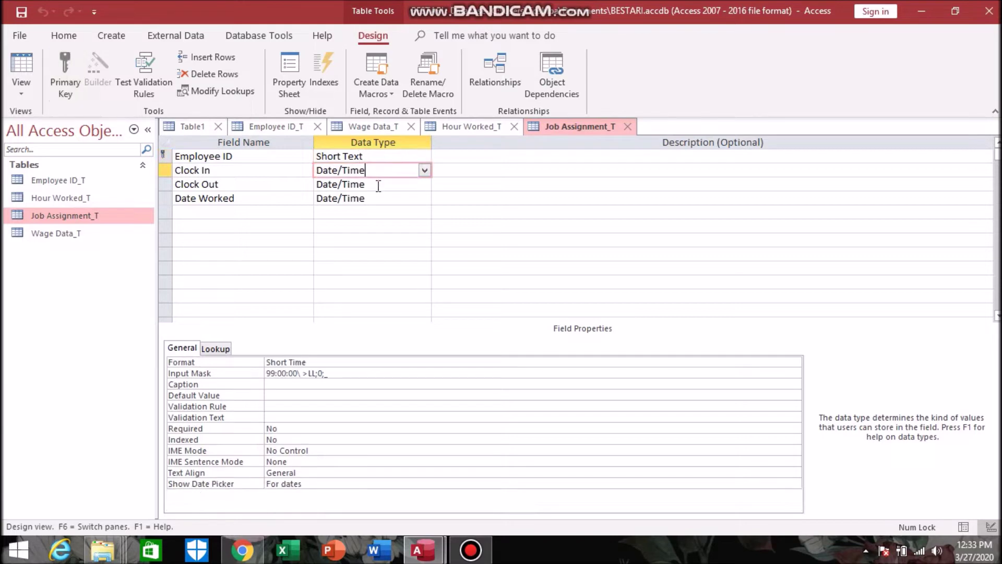
left_click(378, 184)
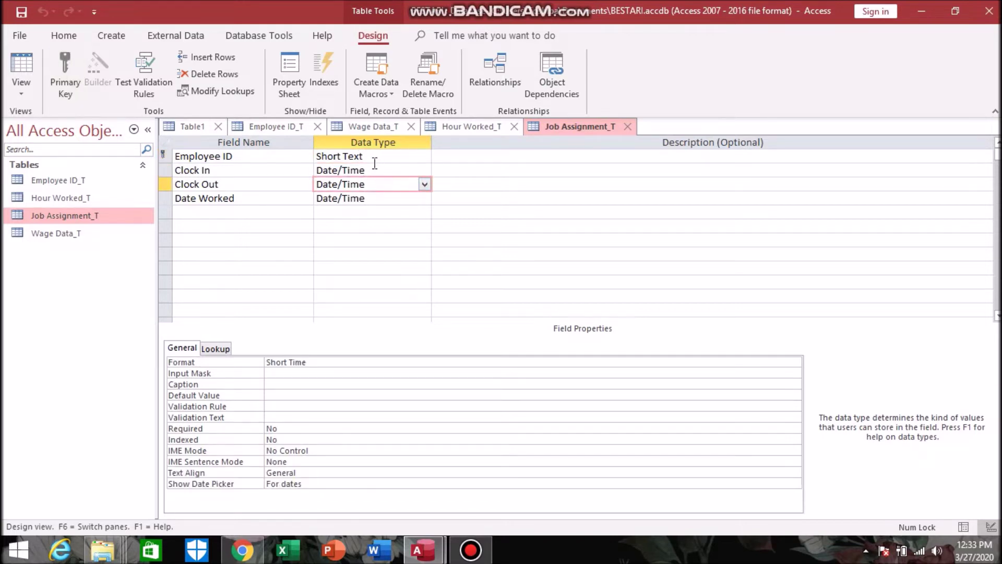
left_click(357, 360)
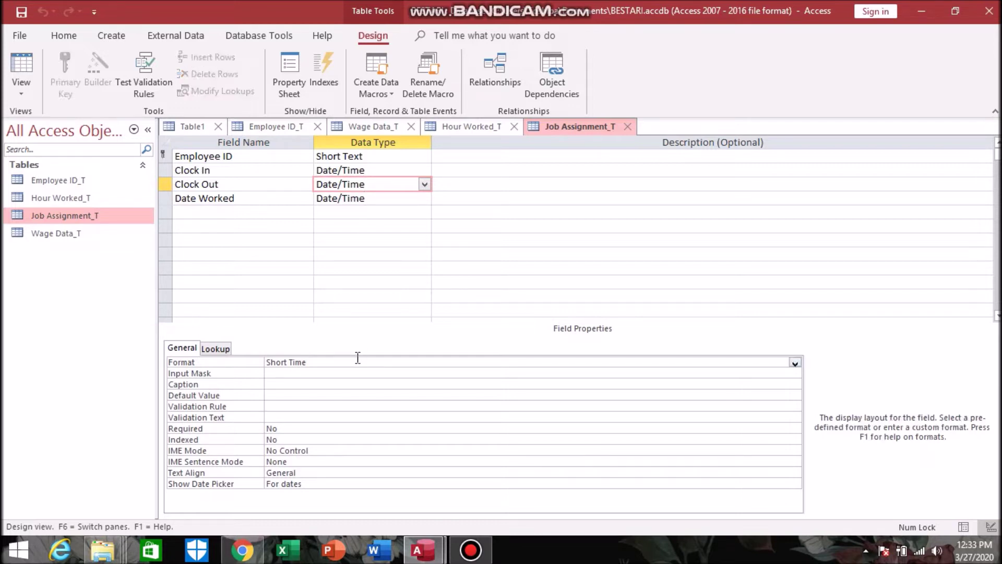
left_click(380, 198)
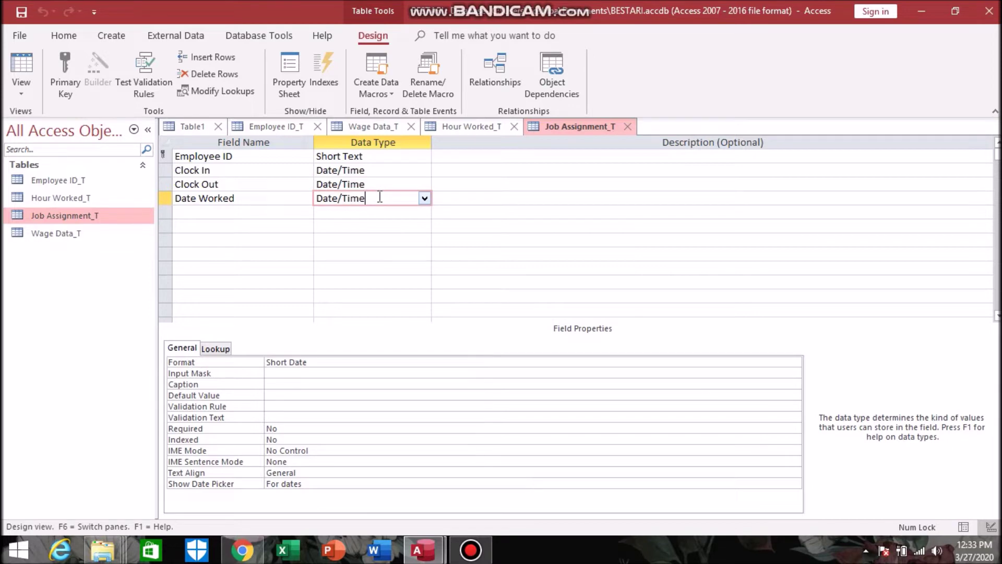
left_click(379, 360)
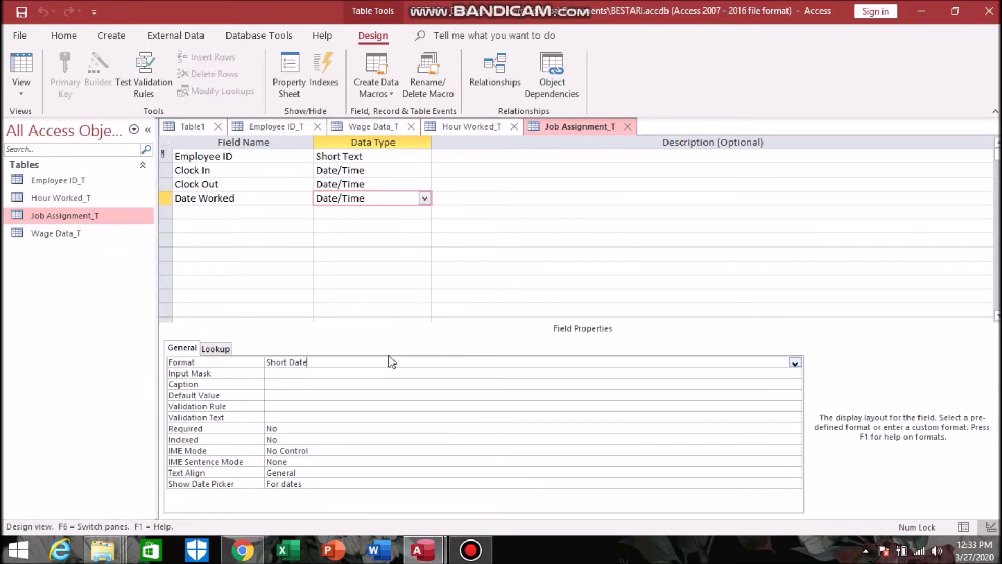
left_click(794, 363)
left_click(795, 364)
Set the display format of the Clock Out field to Short Time
left_click(392, 184)
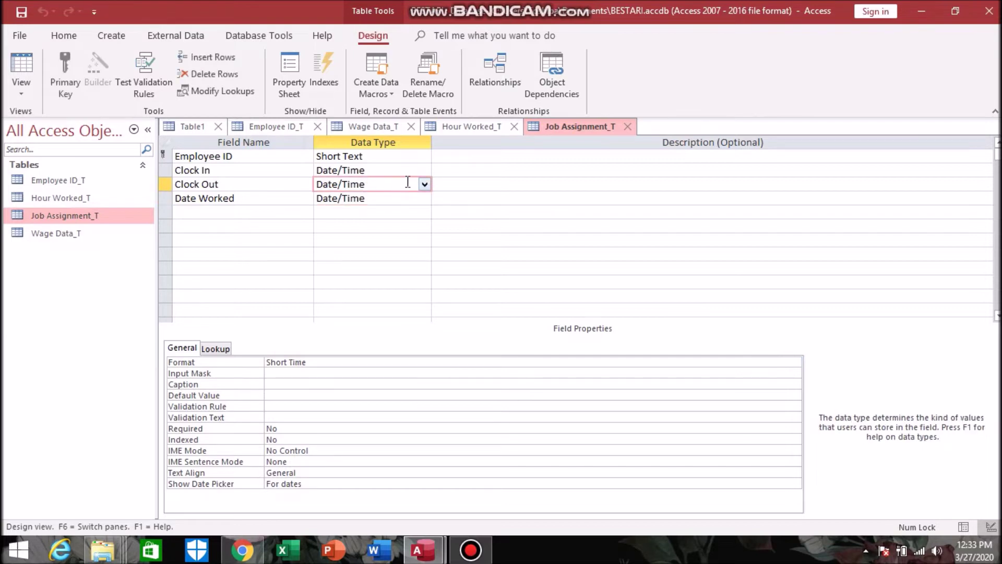
left_click(688, 362)
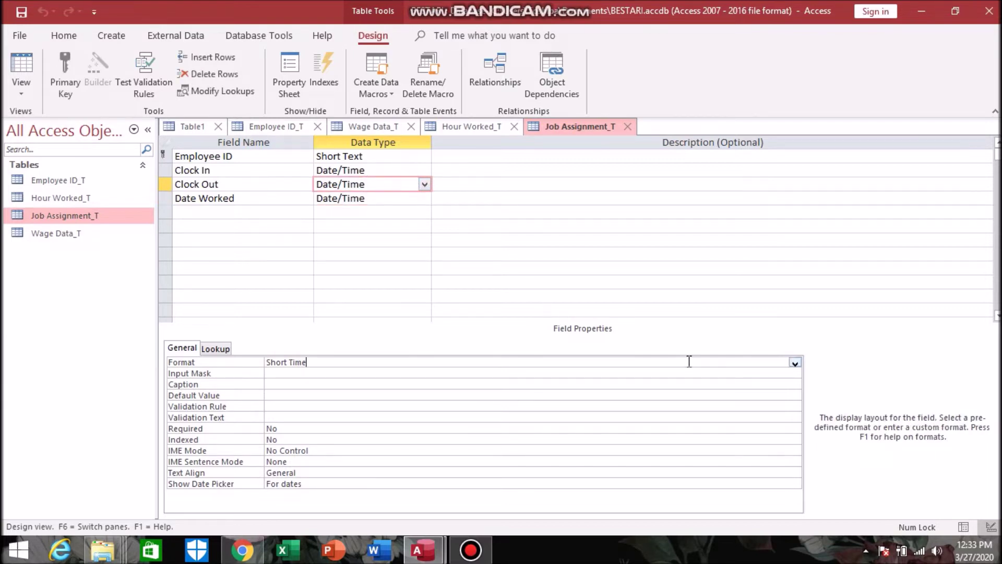
left_click(795, 363)
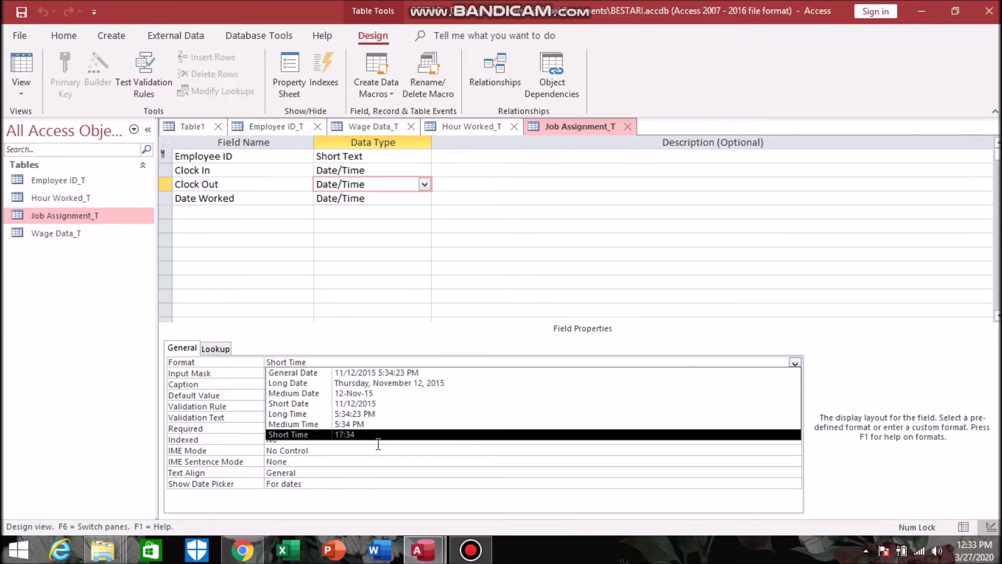
left_click(361, 435)
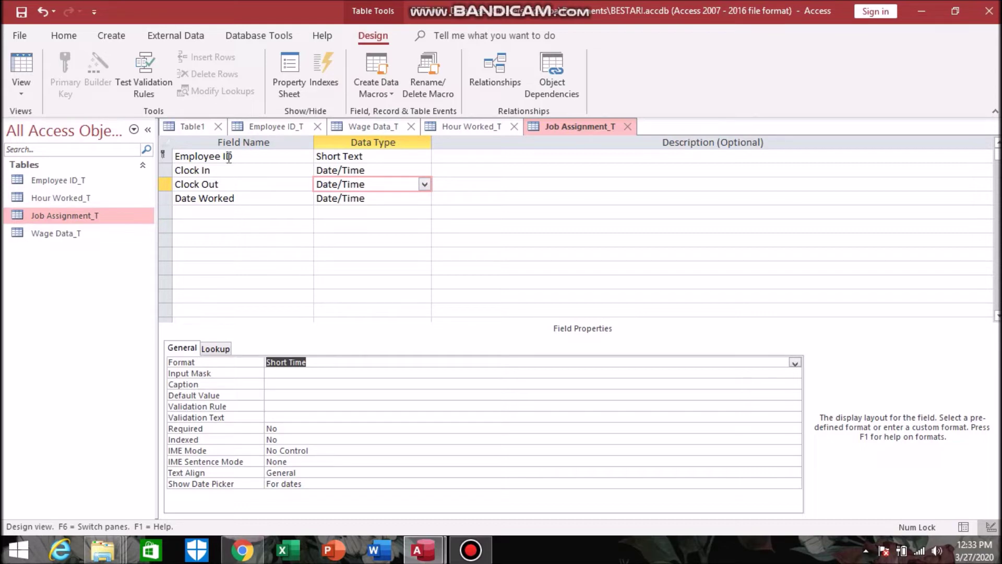
Save Job Assignment_T, switch it to Datasheet View and bring up the Employee ID_T table
left_click(20, 15)
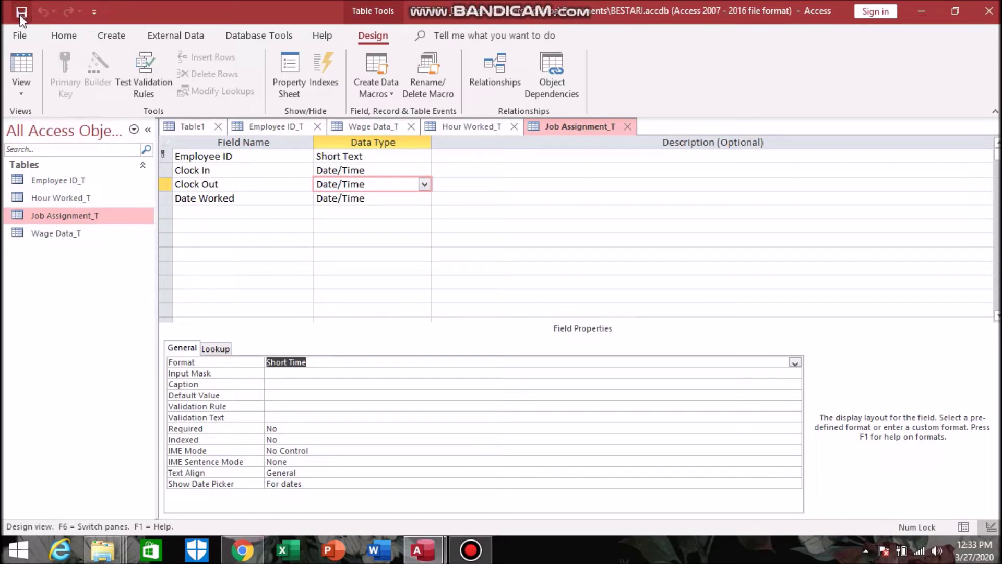
left_click(22, 63)
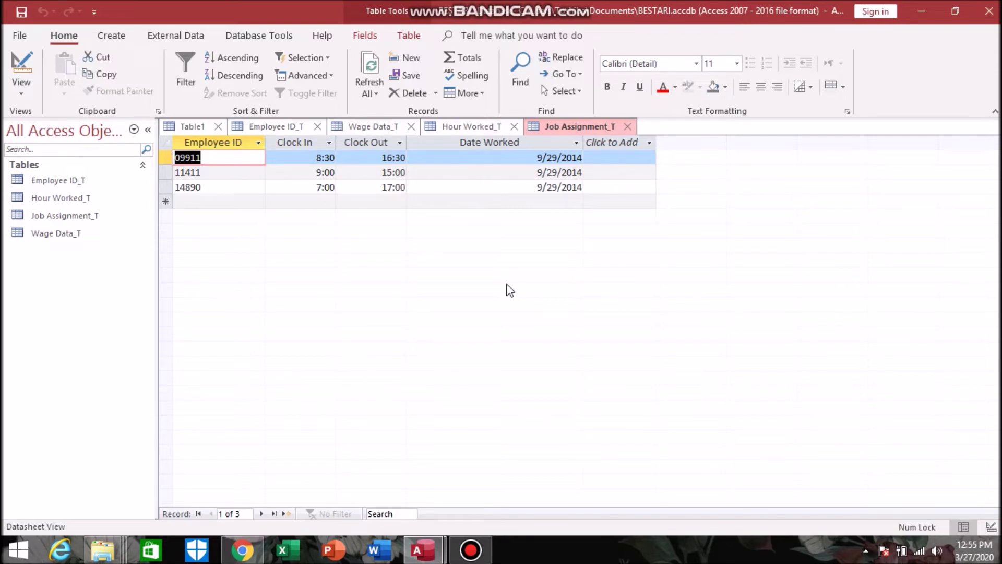
left_click(285, 126)
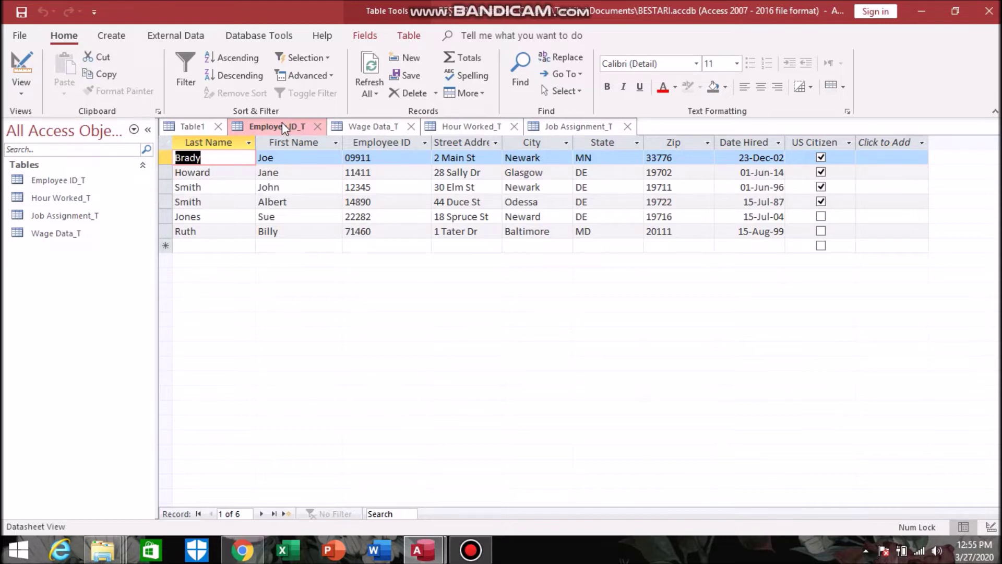
Create a query in Design View based on the Employee ID_T table and enlarge its field list to show every field
left_click(132, 38)
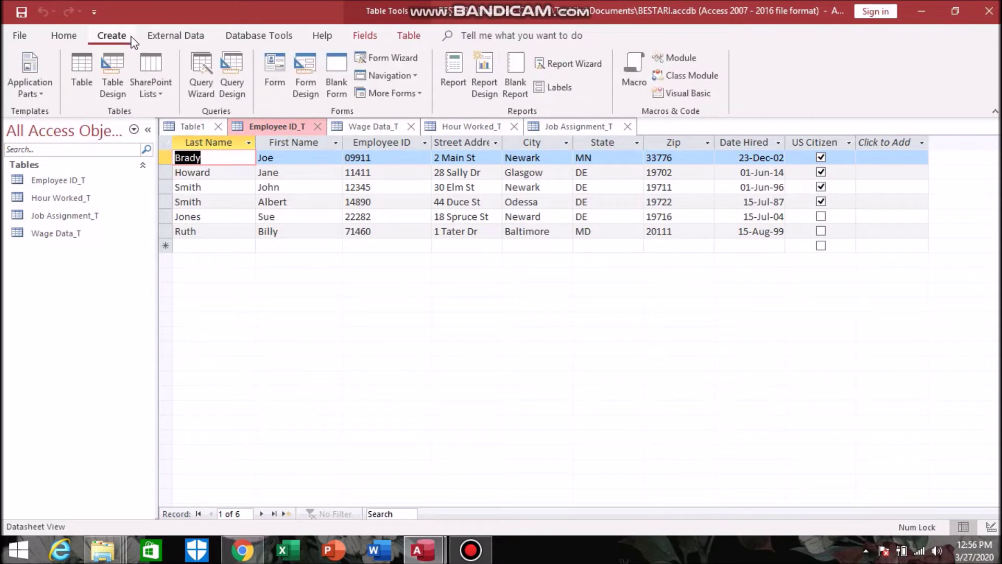
left_click(244, 73)
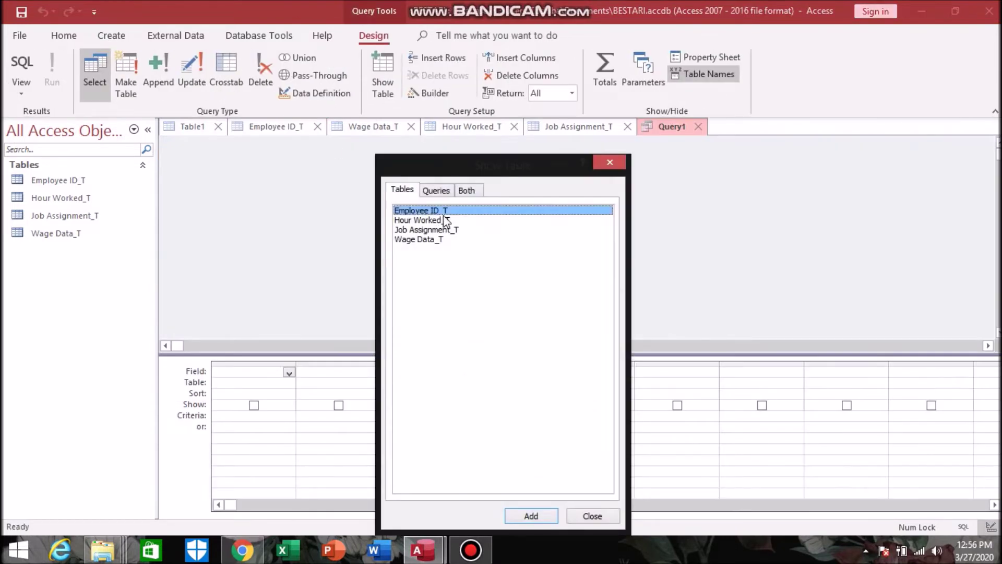
left_click_drag(545, 160, 542, 104)
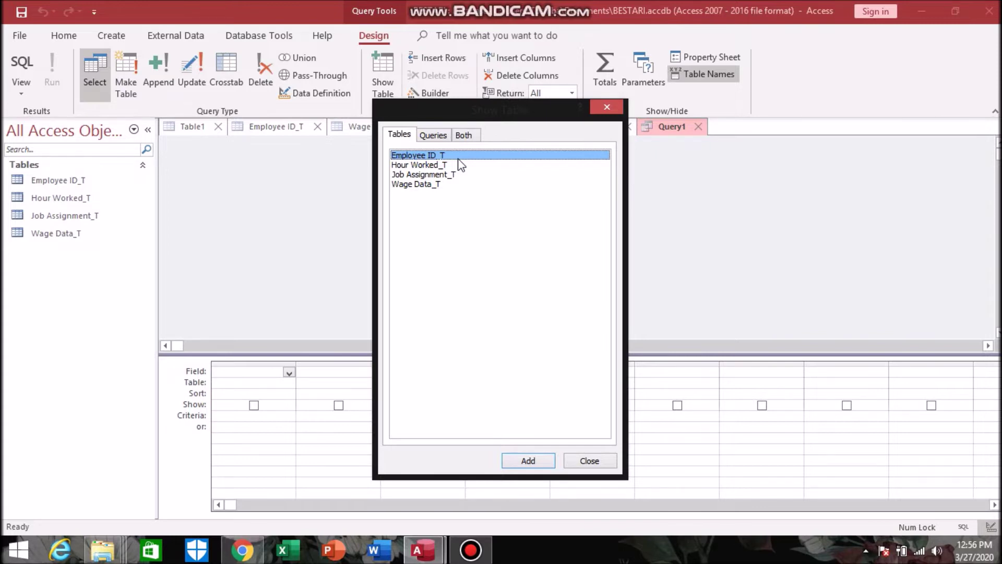
left_click(543, 459)
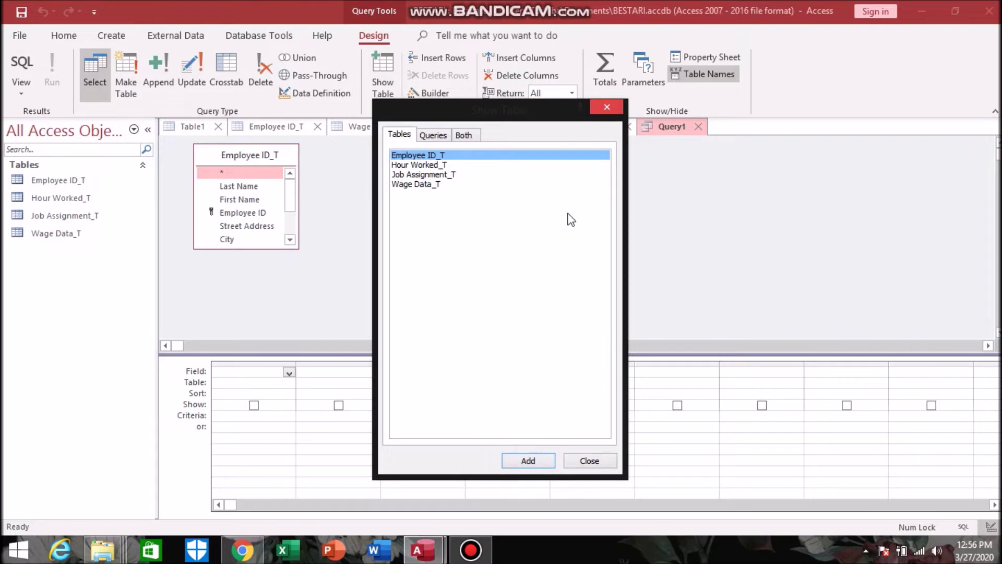
left_click(588, 459)
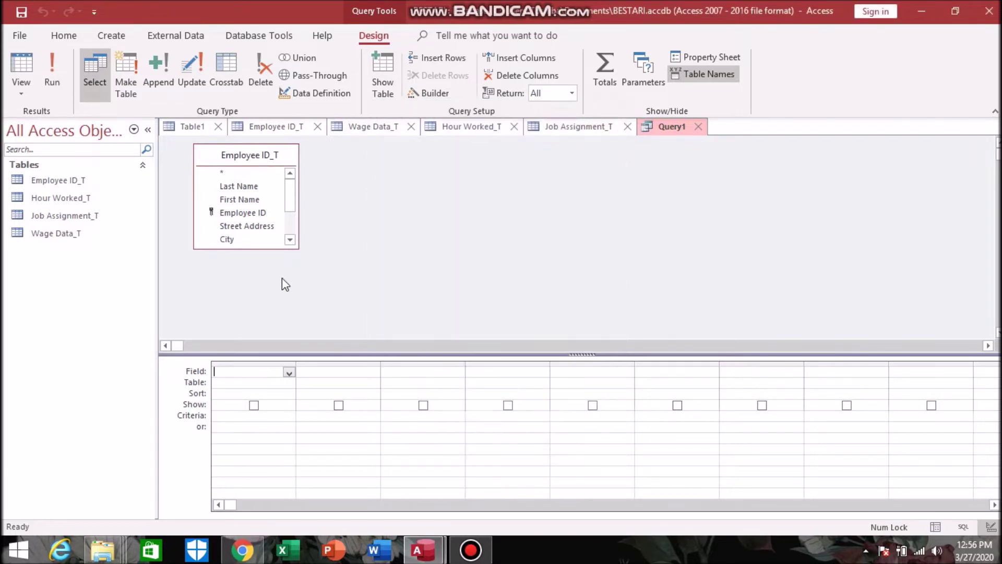
left_click_drag(253, 249, 254, 319)
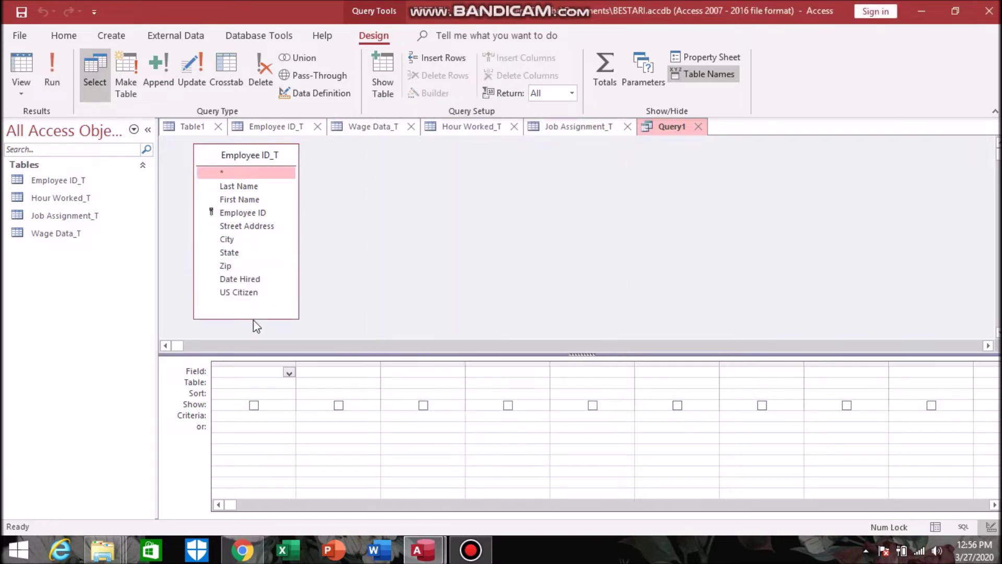
Add the Employee ID, Last Name, State and Date Hired fields to the query grid, in that order
left_click(244, 371)
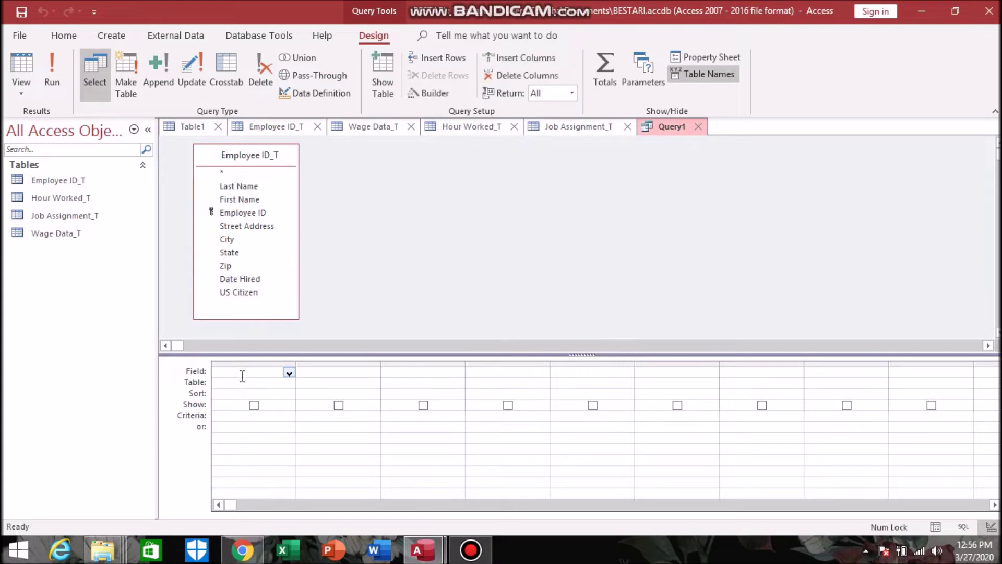
double_click(249, 212)
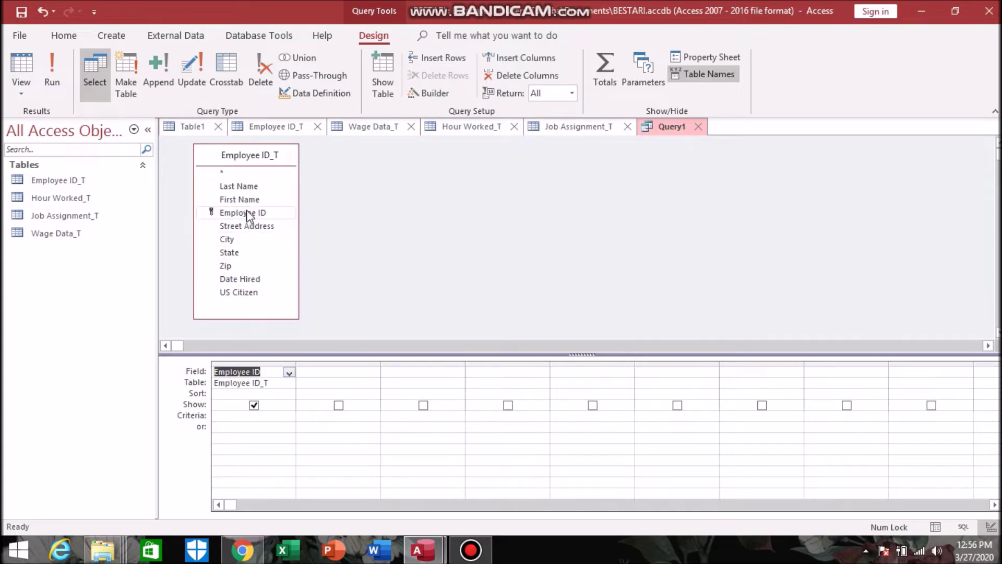
left_click(339, 371)
left_click(242, 188)
double_click(243, 189)
left_click(415, 374)
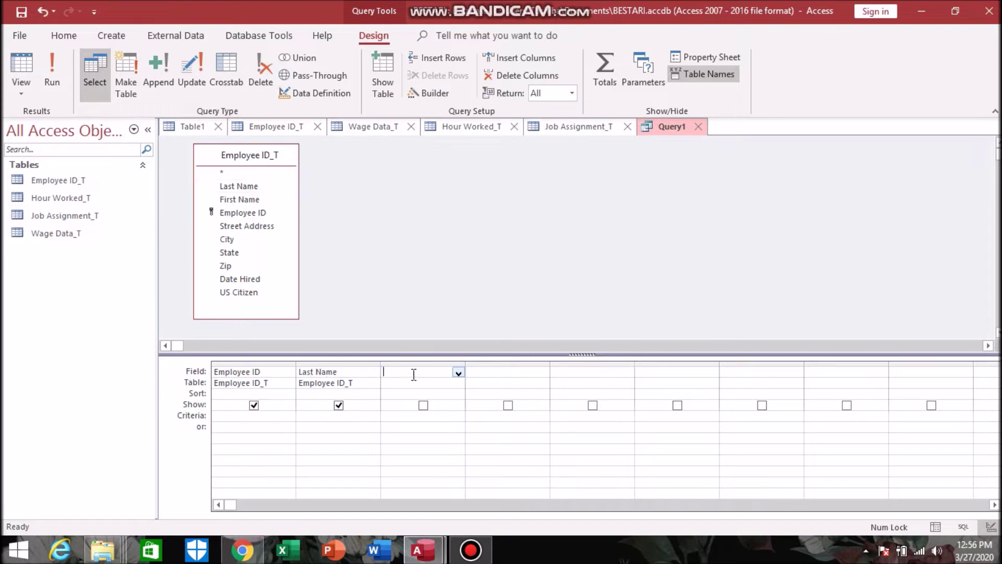
double_click(238, 254)
left_click(501, 373)
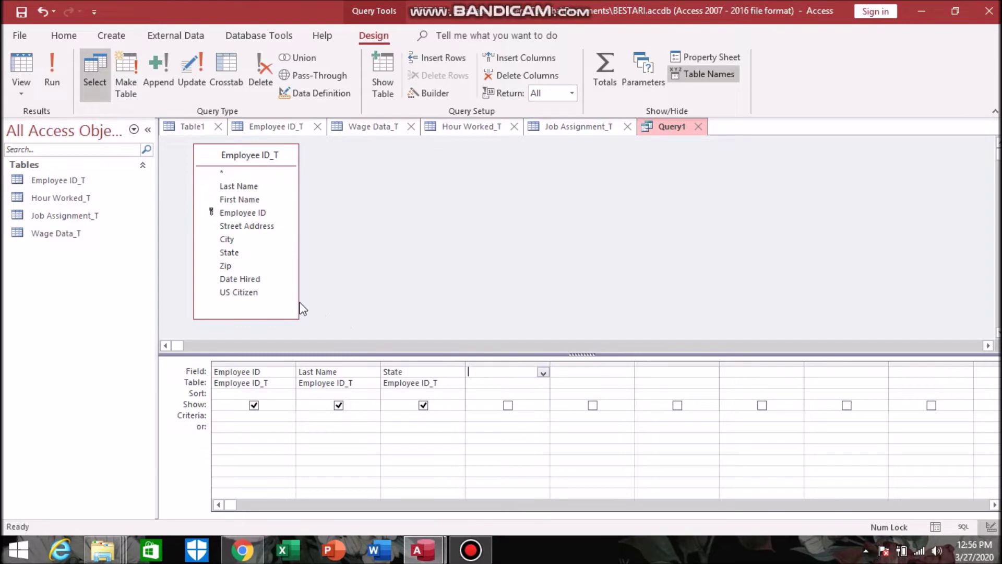
double_click(244, 278)
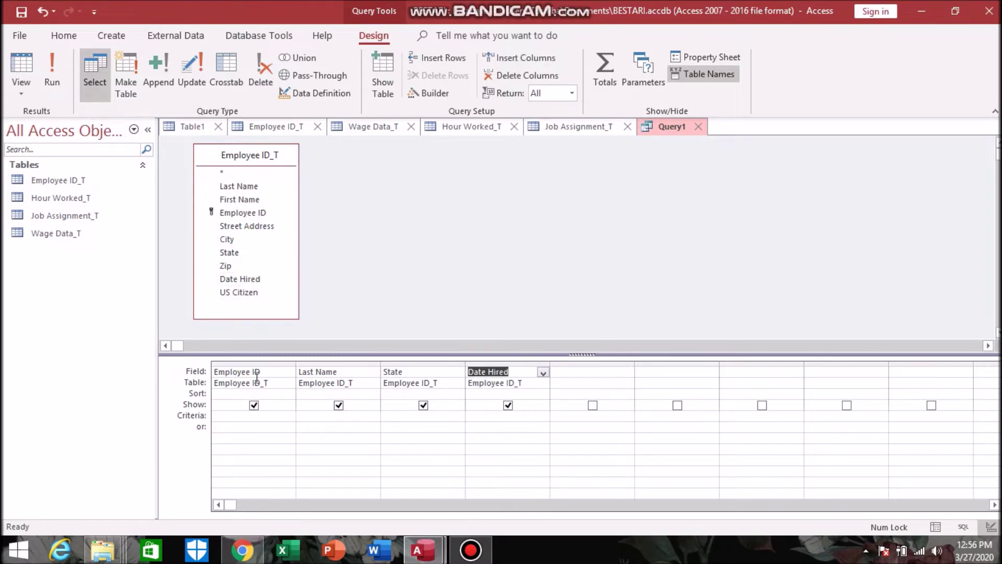
Sort the query by Employee ID in ascending order
left_click(242, 392)
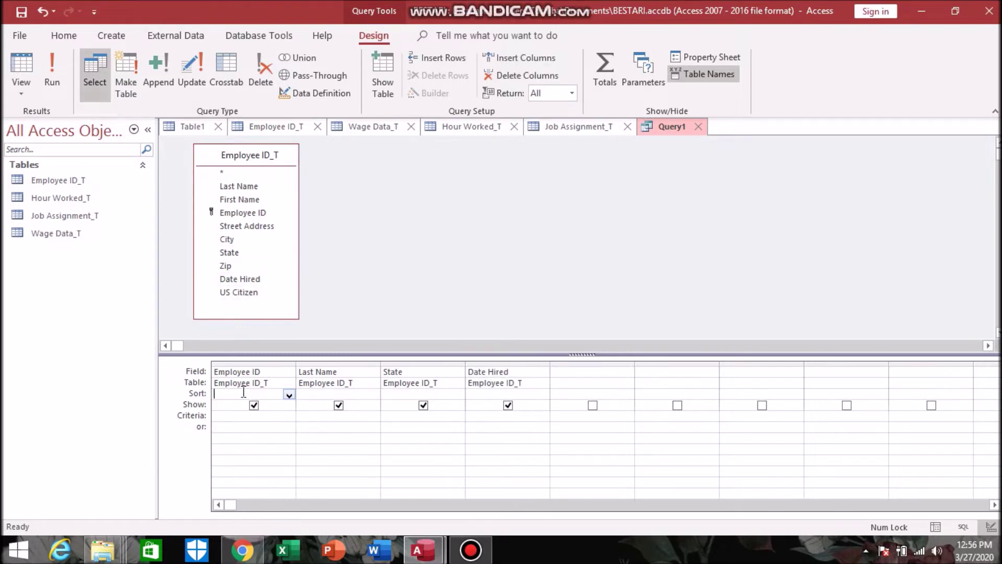
left_click(288, 395)
left_click(275, 405)
Set the criteria to "DE" for State and >12/31/1999 for Date Hired on the same criteria row
left_click(415, 394)
left_click(389, 416)
type("\"DE")
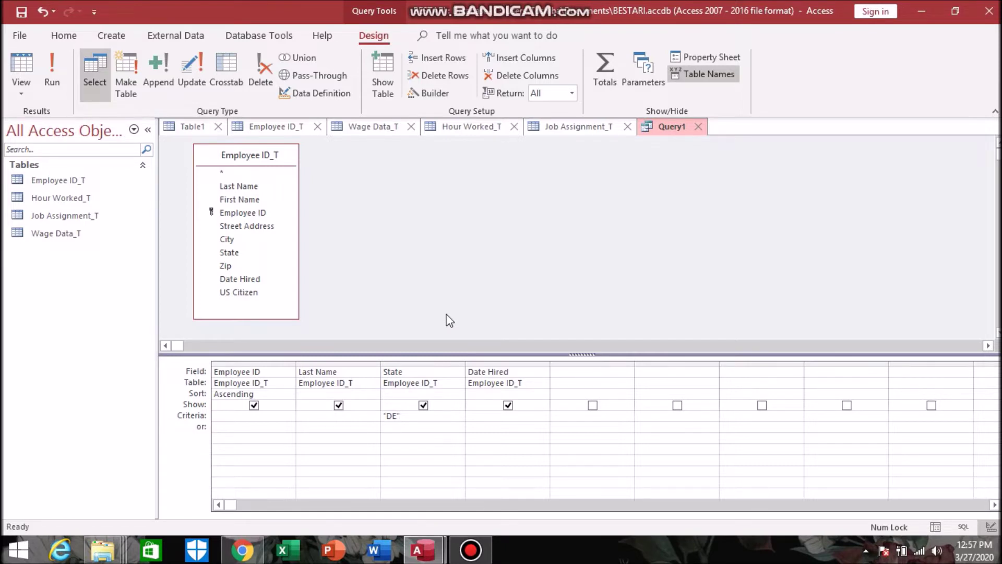
left_click(473, 416)
type(">12/31/1999")
Run the query and save it as TUGAS 1
left_click(52, 73)
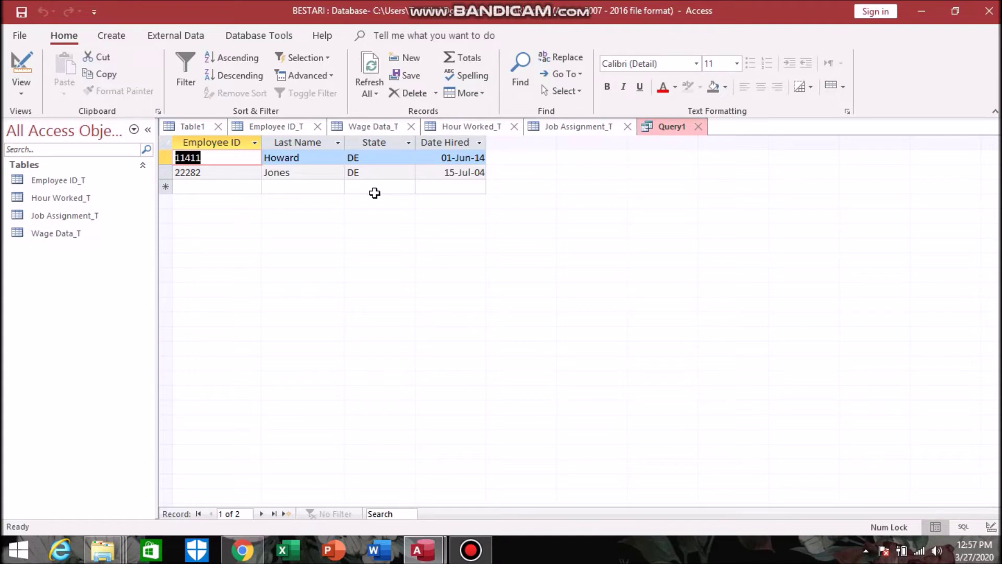
left_click(21, 13)
type("TUGAS 1")
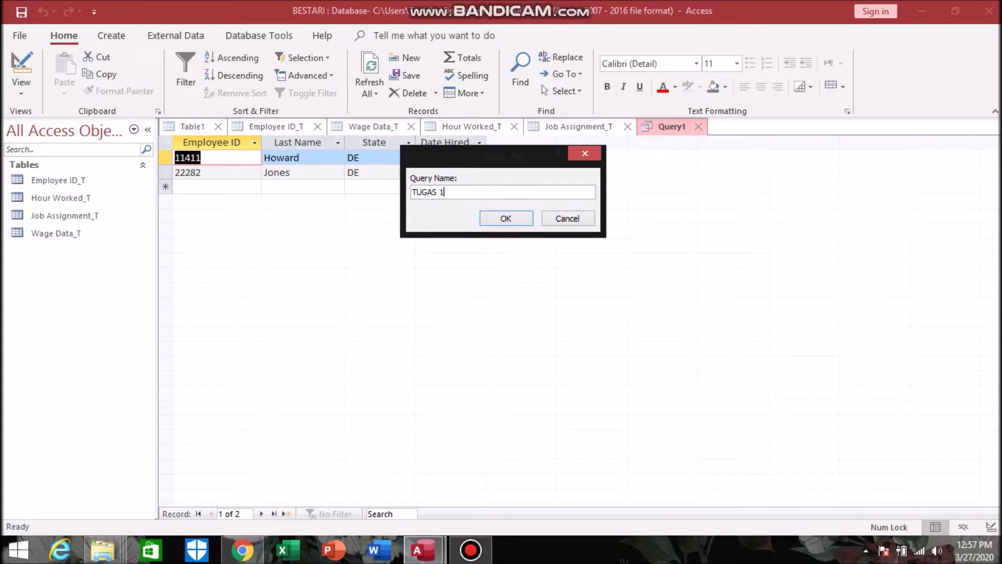
left_click(512, 219)
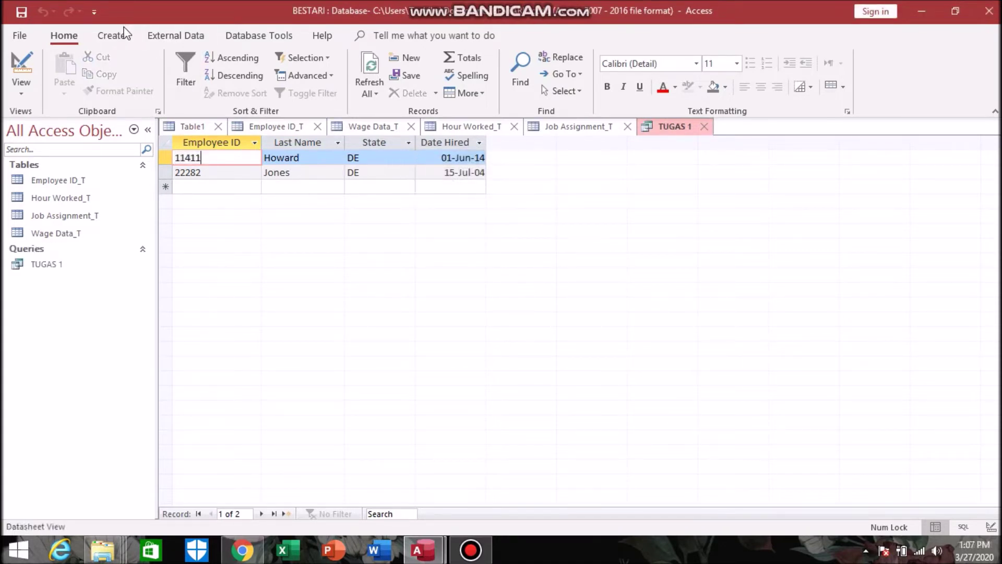
Create another design query on the Employee ID_T table, with the table's field list enlarged to show all fields
left_click(125, 34)
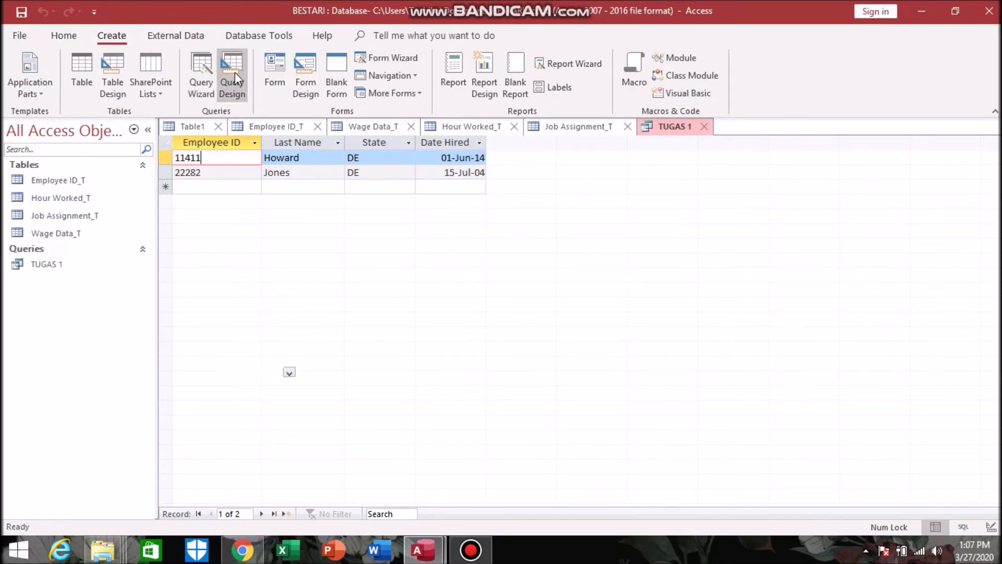
left_click(235, 73)
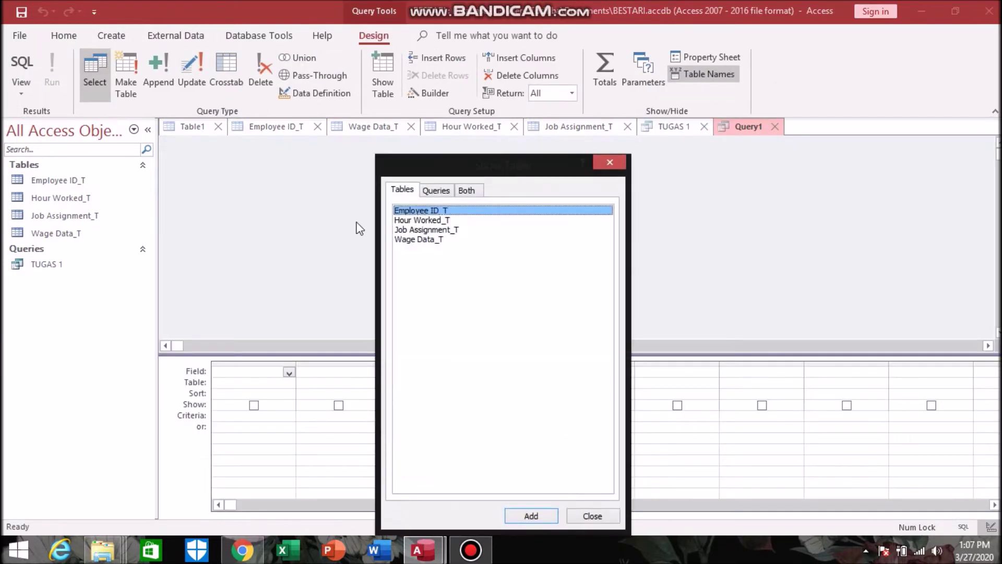
left_click(524, 518)
left_click(587, 516)
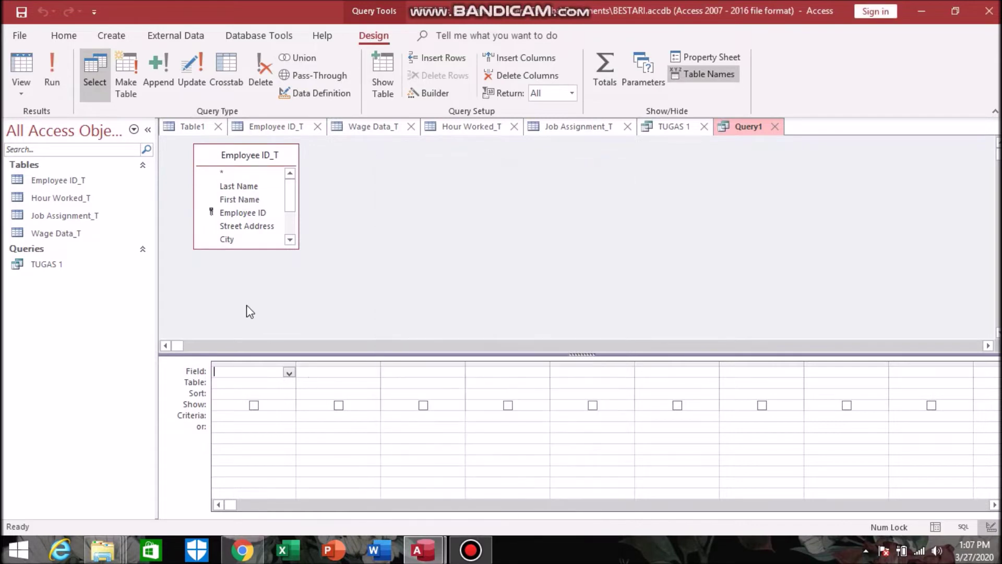
left_click_drag(247, 248, 250, 308)
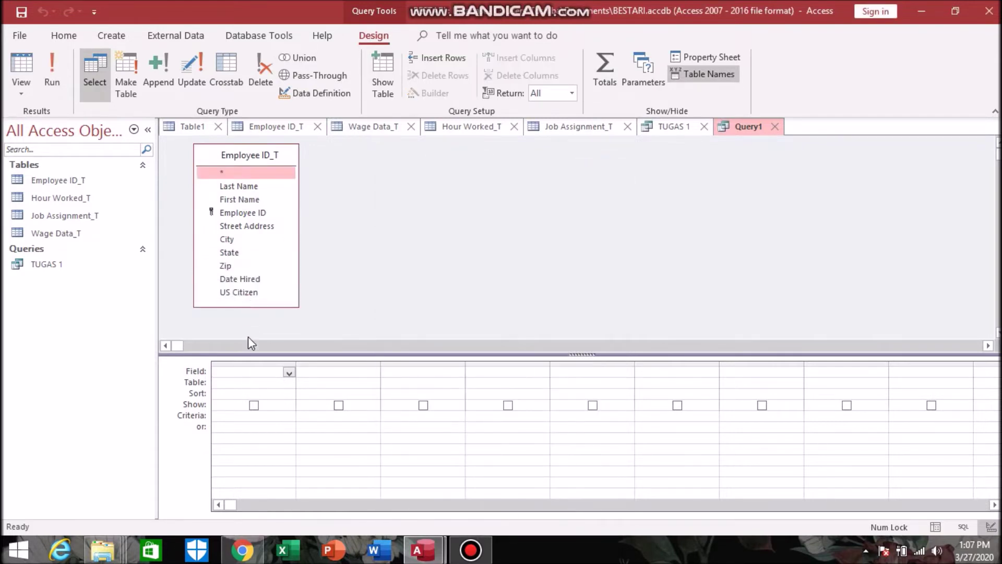
Add the Last Name, First Name, Date Hired and State fields to the new query grid, in that order
left_click(243, 366)
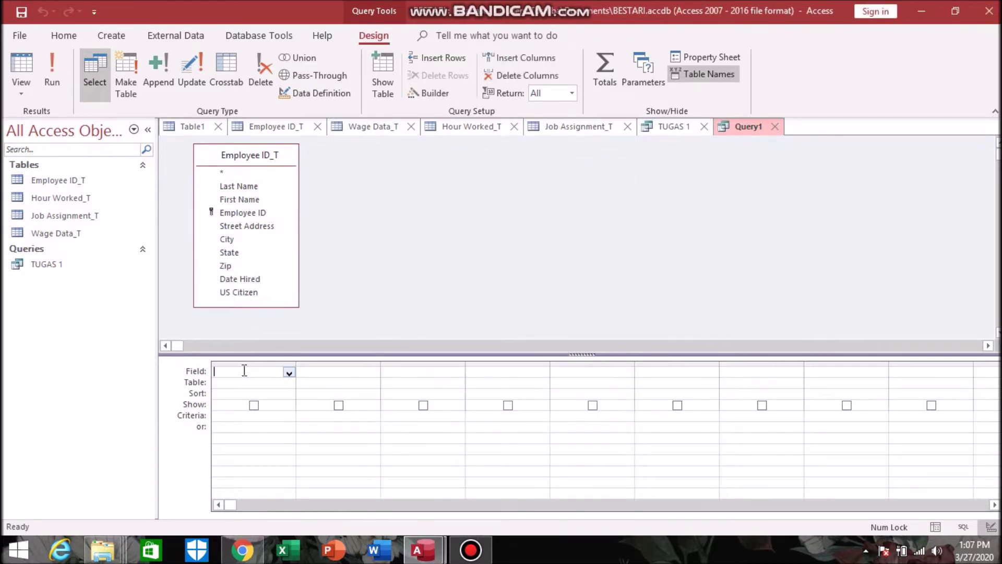
double_click(252, 187)
left_click(329, 371)
double_click(236, 200)
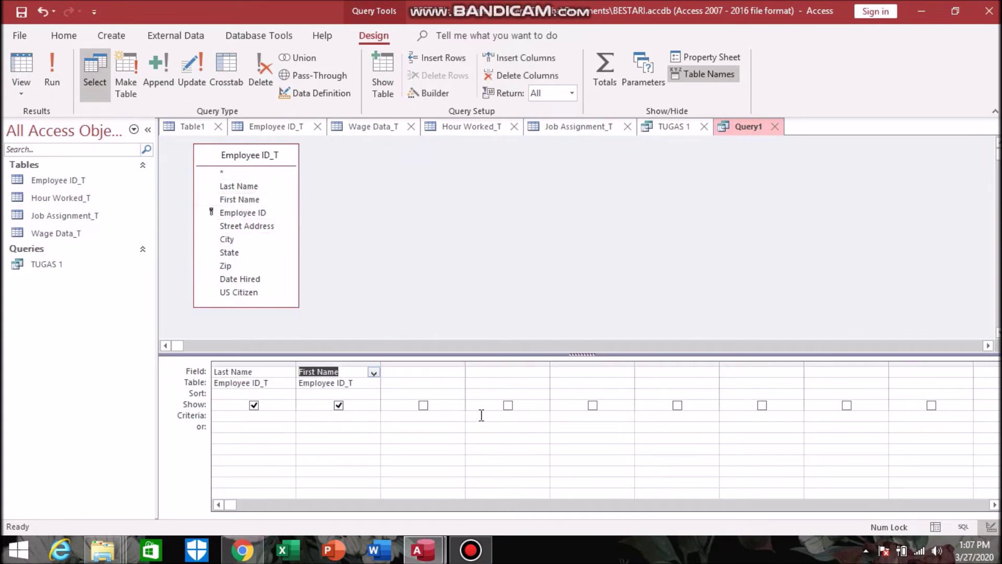
left_click(438, 372)
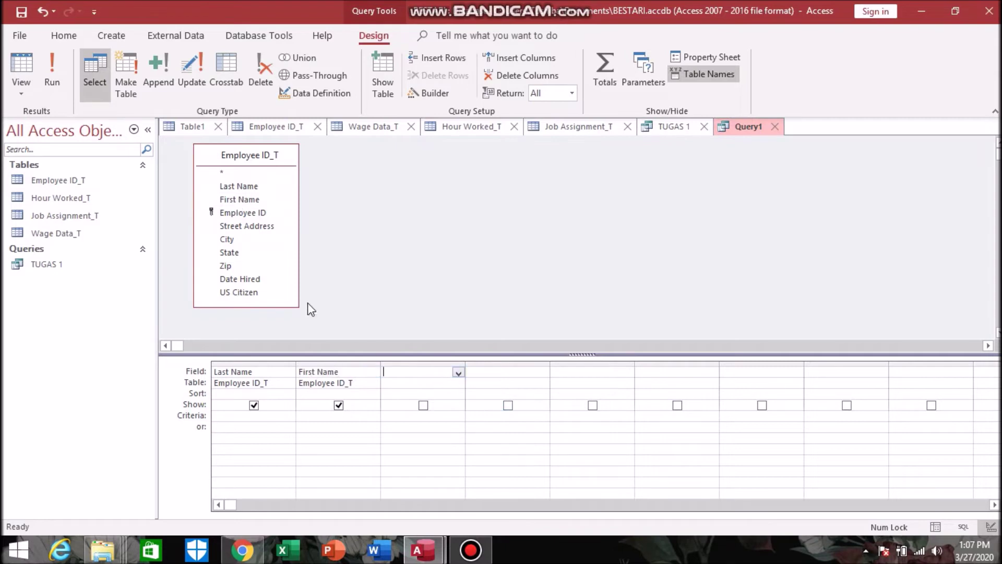
double_click(246, 278)
left_click(477, 372)
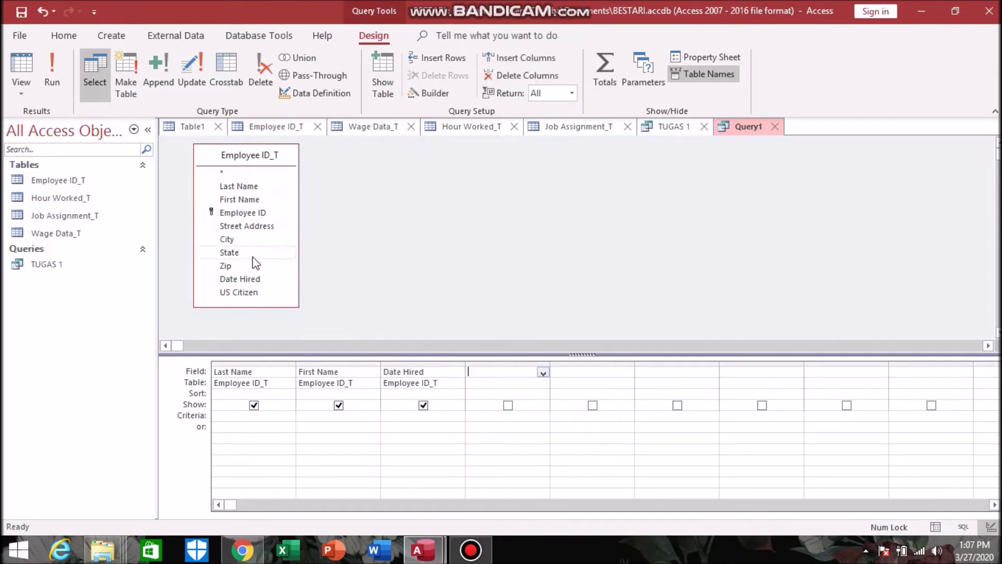
double_click(239, 253)
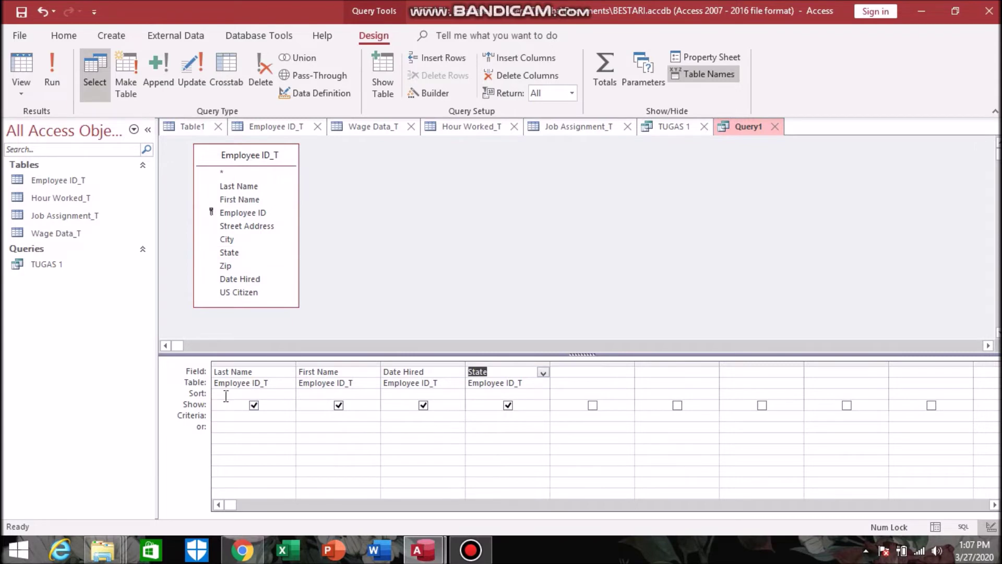
Sort both the Last Name and First Name columns in ascending order
left_click(251, 394)
left_click(289, 395)
left_click(272, 406)
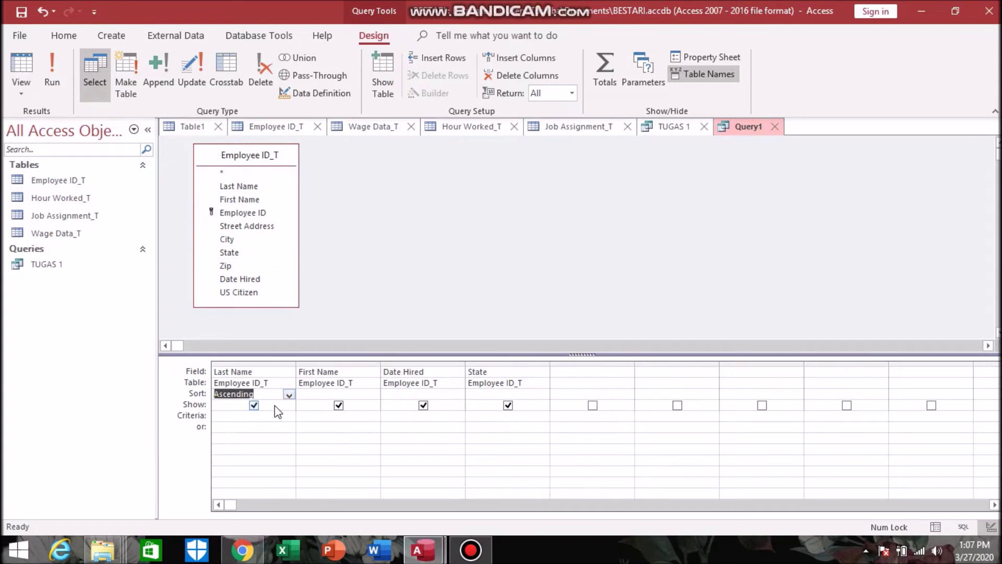
left_click(328, 394)
left_click(373, 395)
left_click(365, 407)
Set the Date Hired criterion to >12/31/1999 and enter "DE" for State on the alternative "or" row
left_click(401, 395)
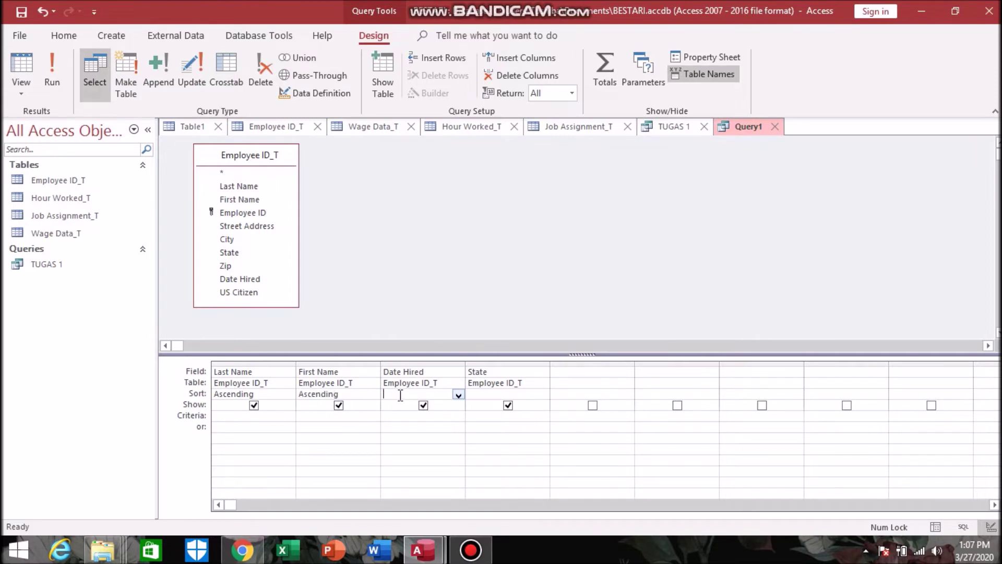
left_click(391, 413)
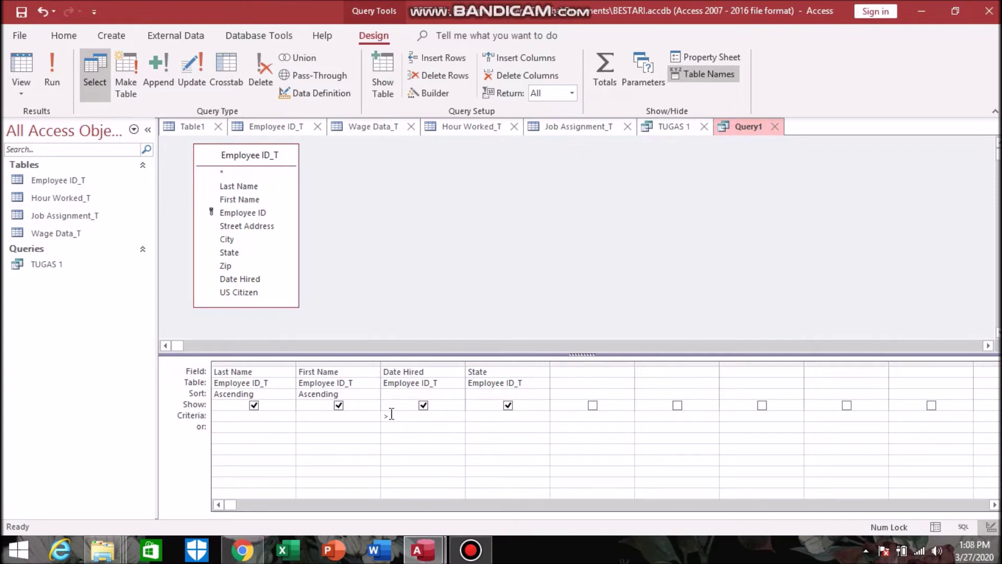
type(">12/31/1999")
left_click(478, 415)
key("Down")
type("'")
type("DE\"")
Run the second query and save it as TUGAS 2
left_click(56, 59)
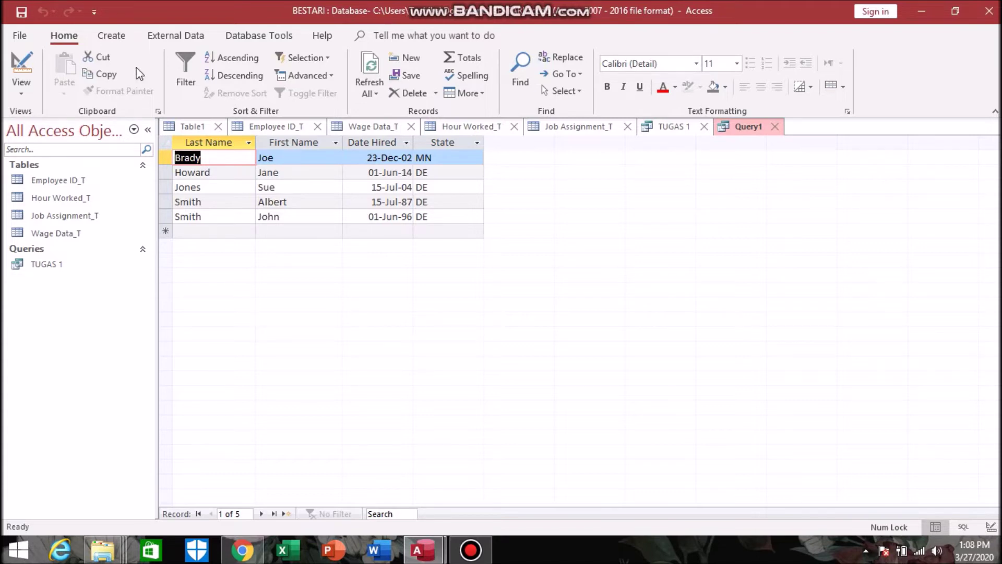
left_click(20, 11)
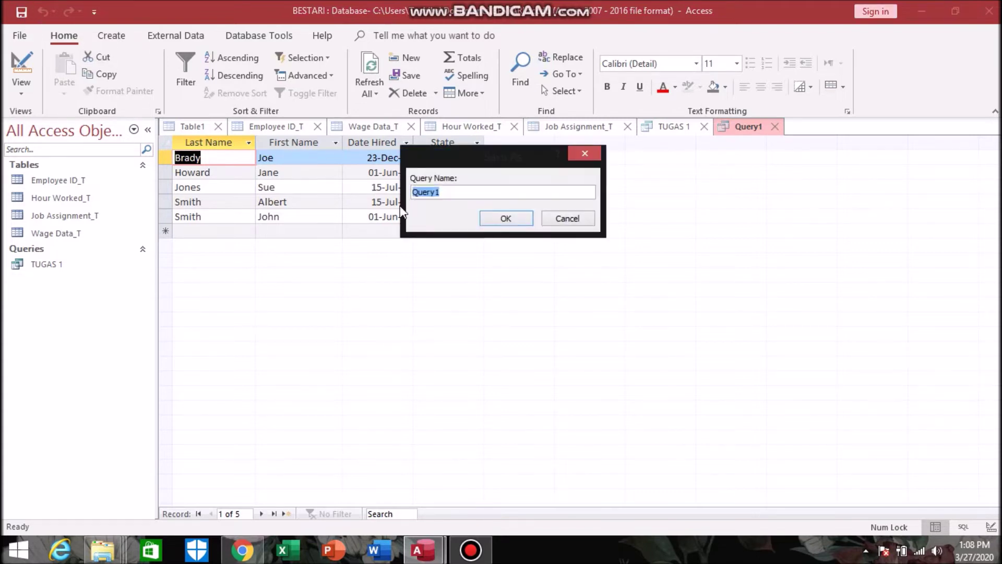
type("TUGAS 2")
key("Return")
Create a new design-view query from Employee ID_T and Hour Worked_T and join the two tables on Employee ID
left_click(130, 39)
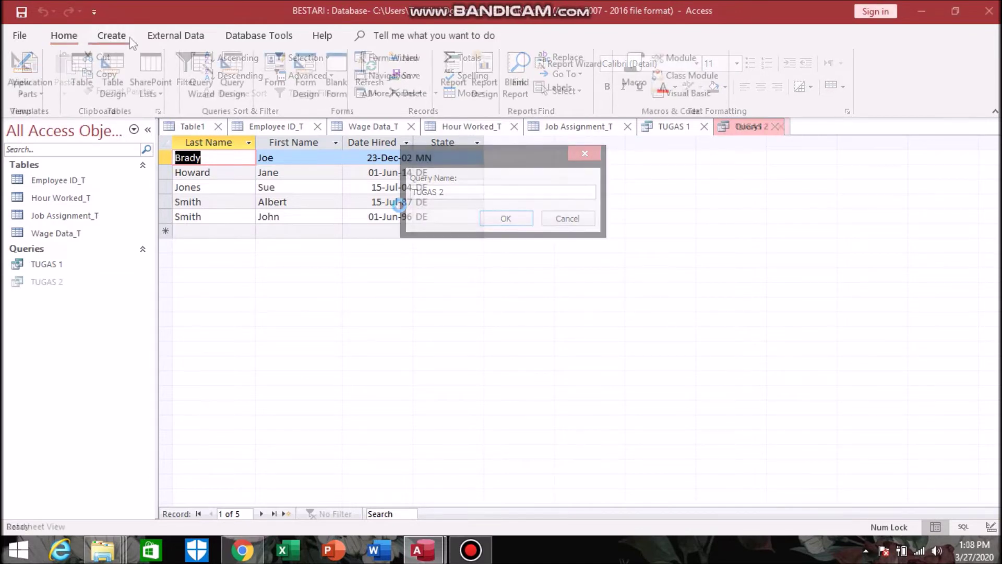
left_click(226, 73)
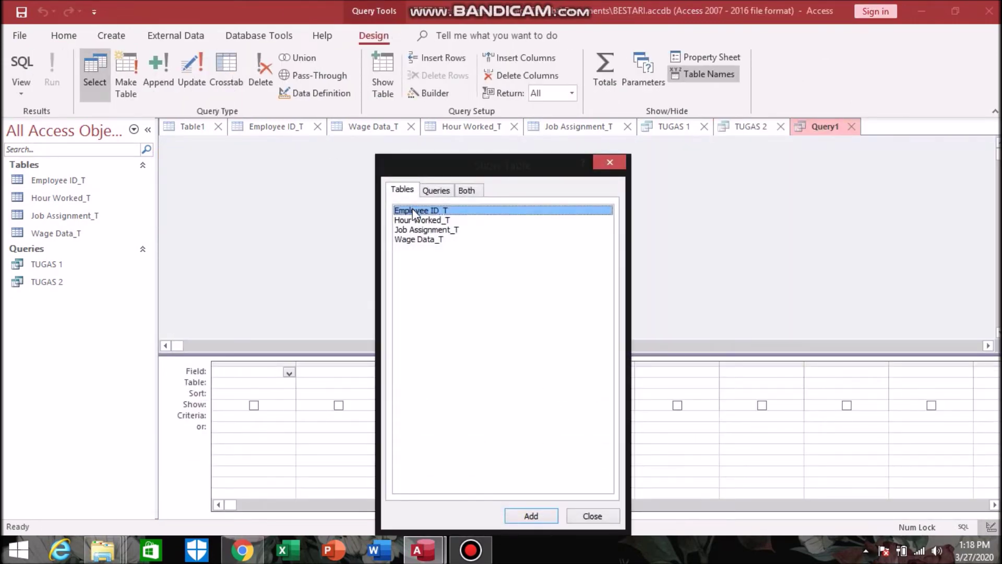
left_click(420, 222, "shift")
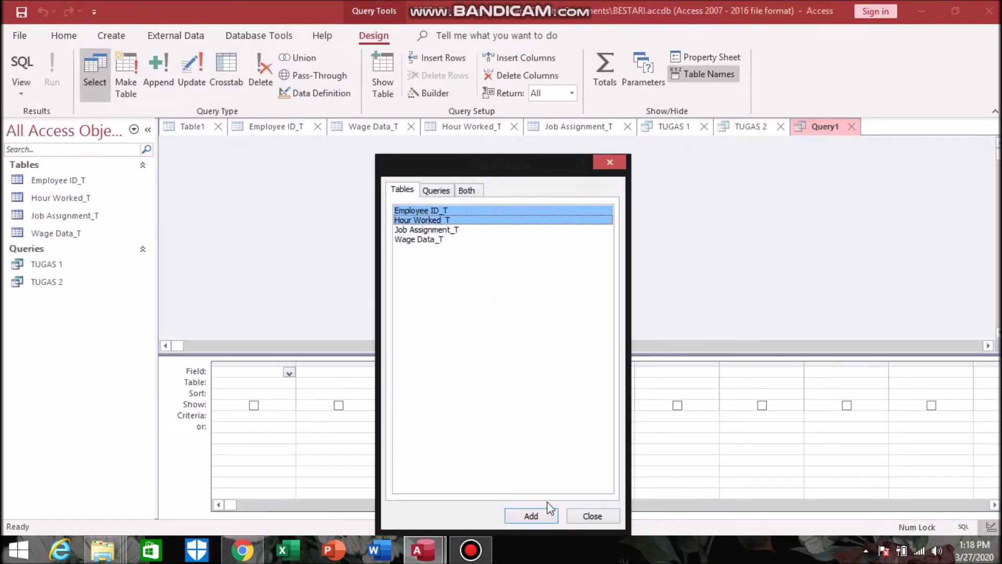
left_click(531, 516)
left_click(592, 516)
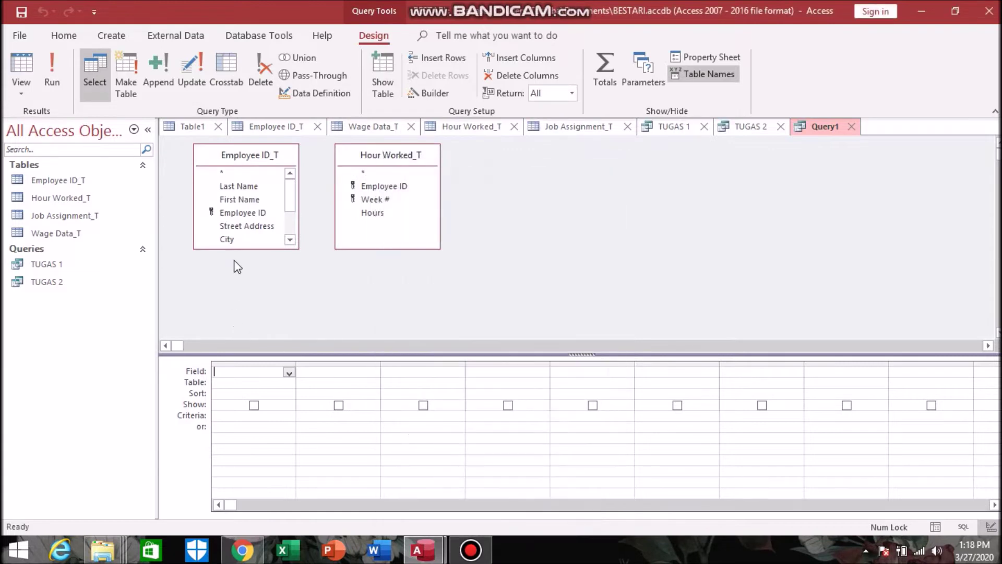
left_click_drag(234, 249, 236, 307)
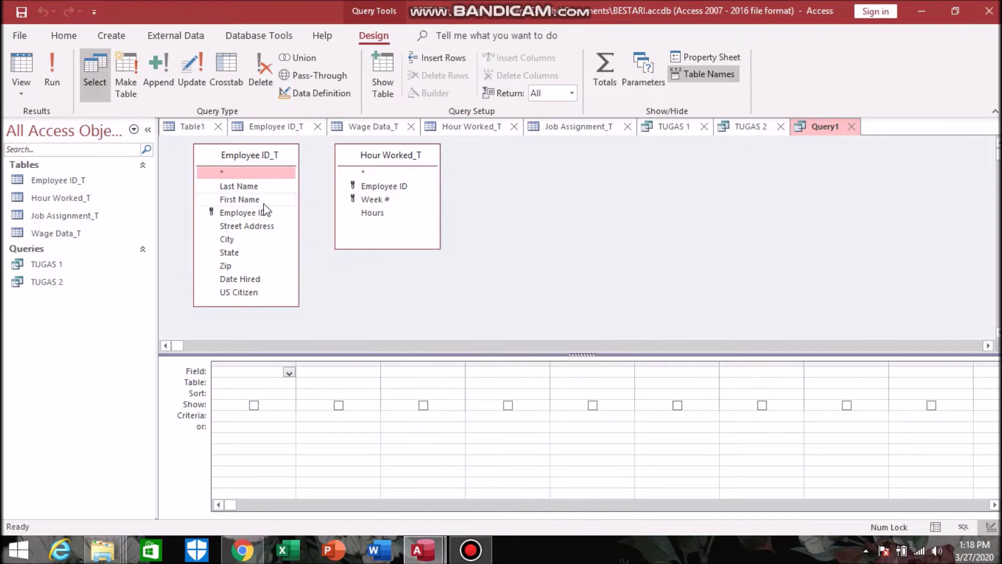
left_click_drag(265, 214, 357, 189)
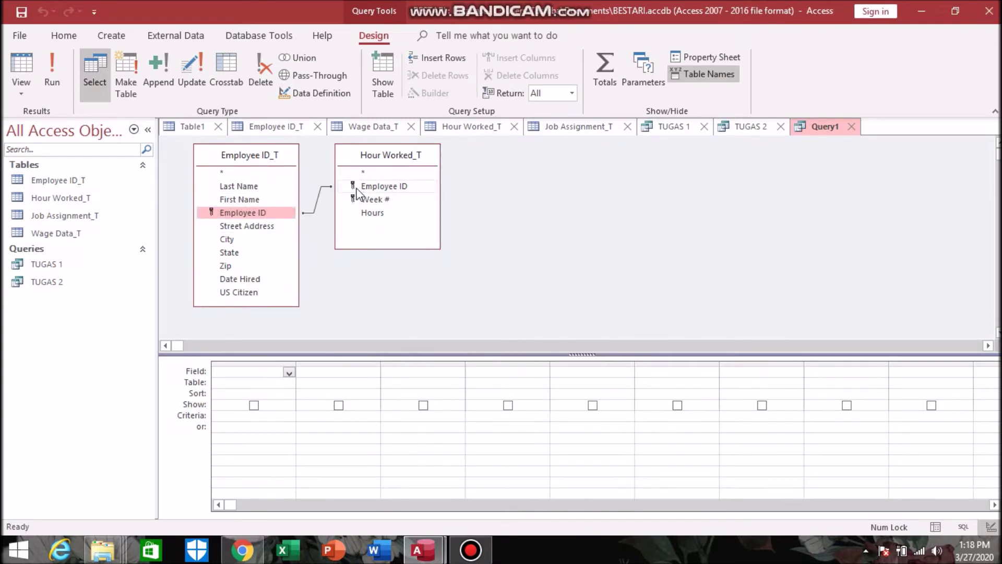
Add the Hours field from Hour Worked_T and the US Citizen field from Employee ID_T to the query grid
left_click(235, 373)
double_click(378, 214)
left_click(320, 373)
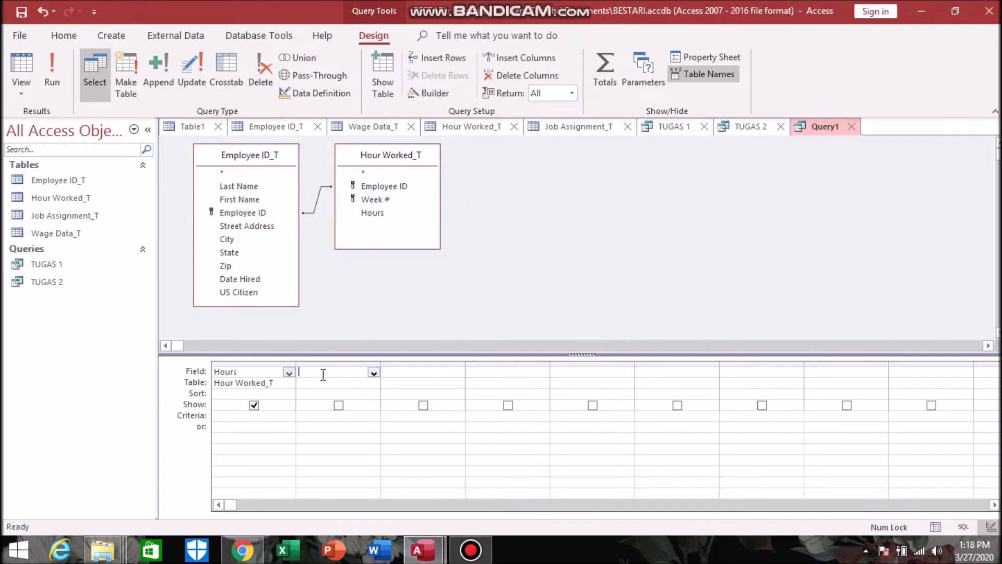
double_click(242, 293)
Turn on totals for the query and set the Hours column's total to Sum
left_click(228, 392)
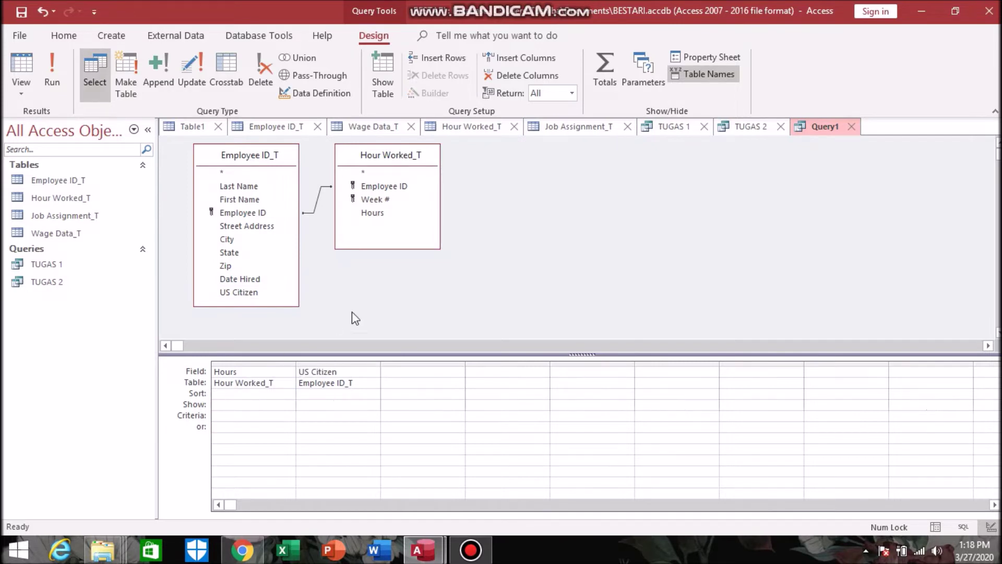
left_click(615, 71)
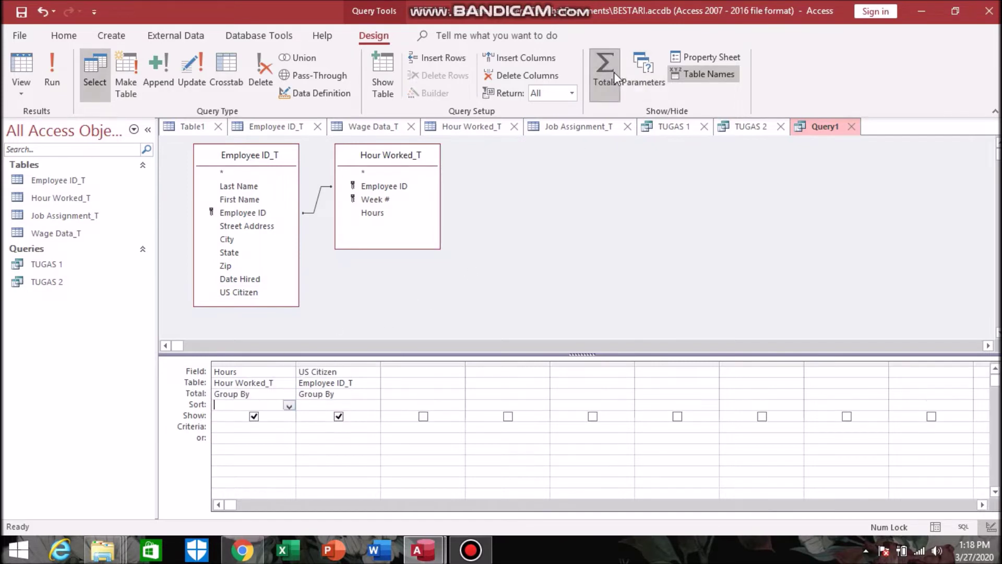
left_click(261, 397)
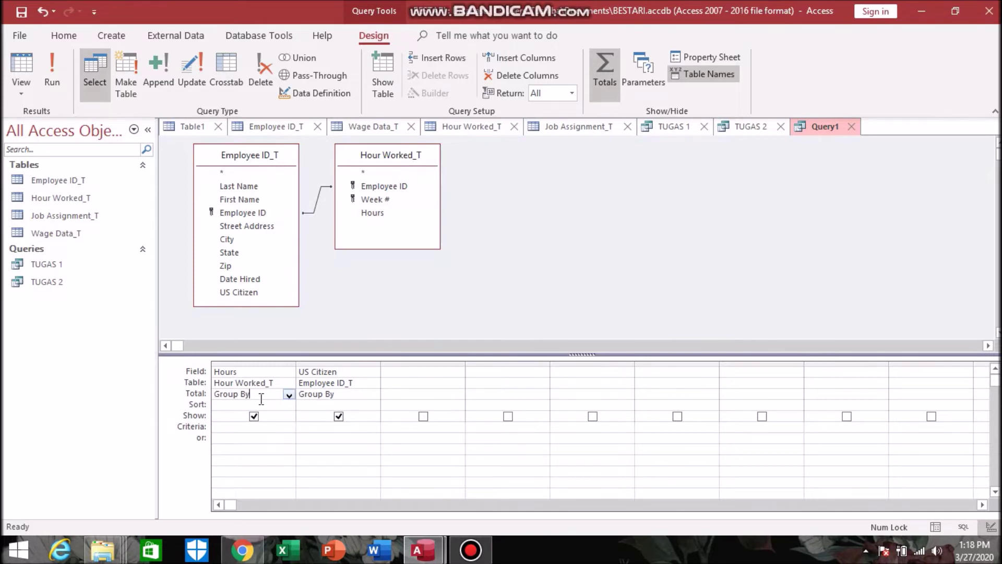
left_click(289, 395)
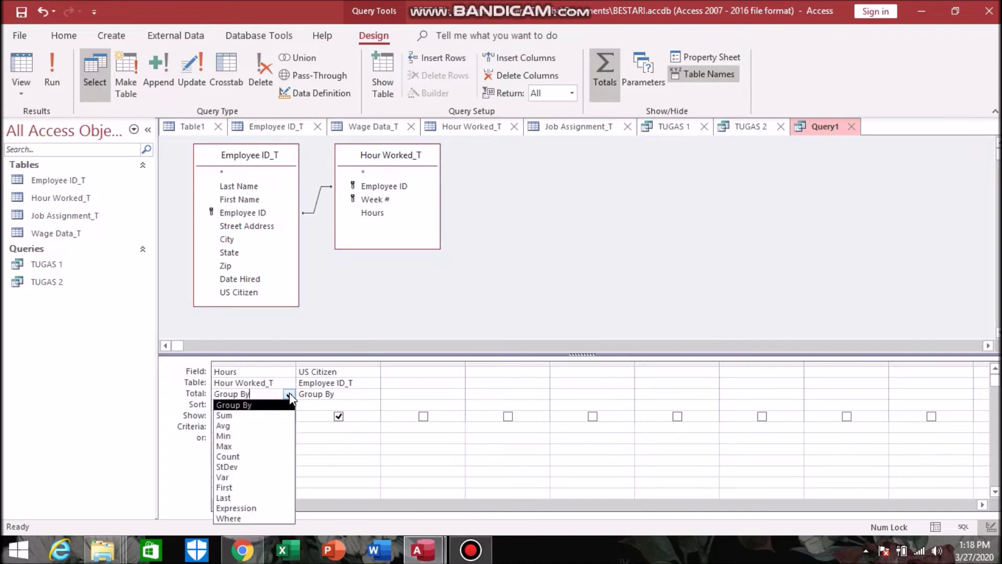
left_click(269, 416)
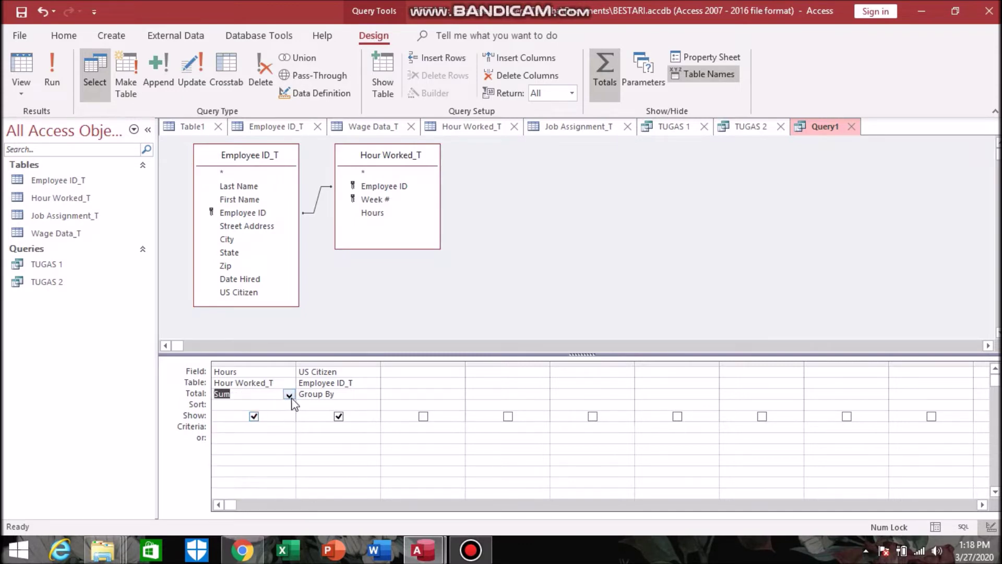
Set the US Citizen criterion to YES or NO and run the query
left_click(310, 426)
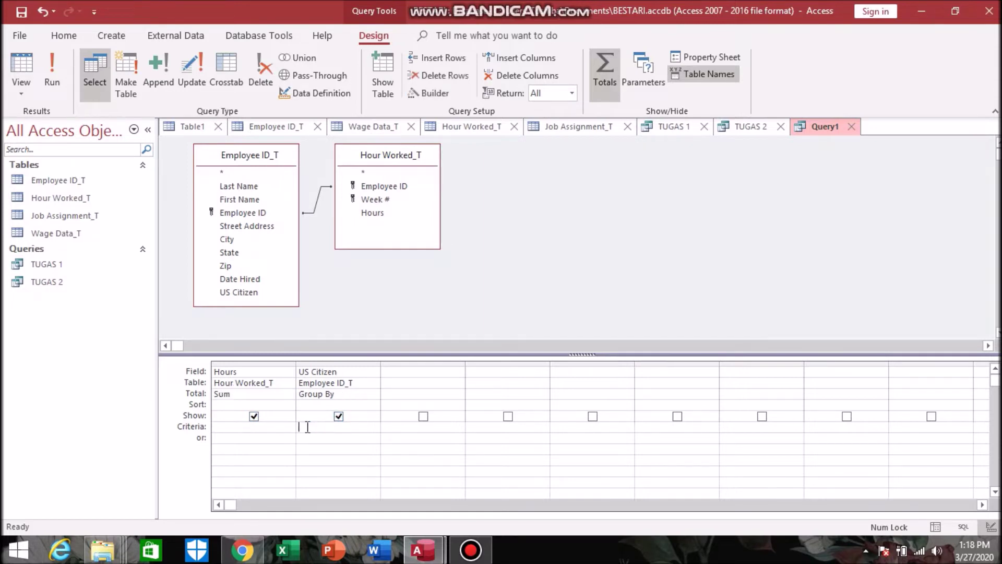
type("YEs or NO")
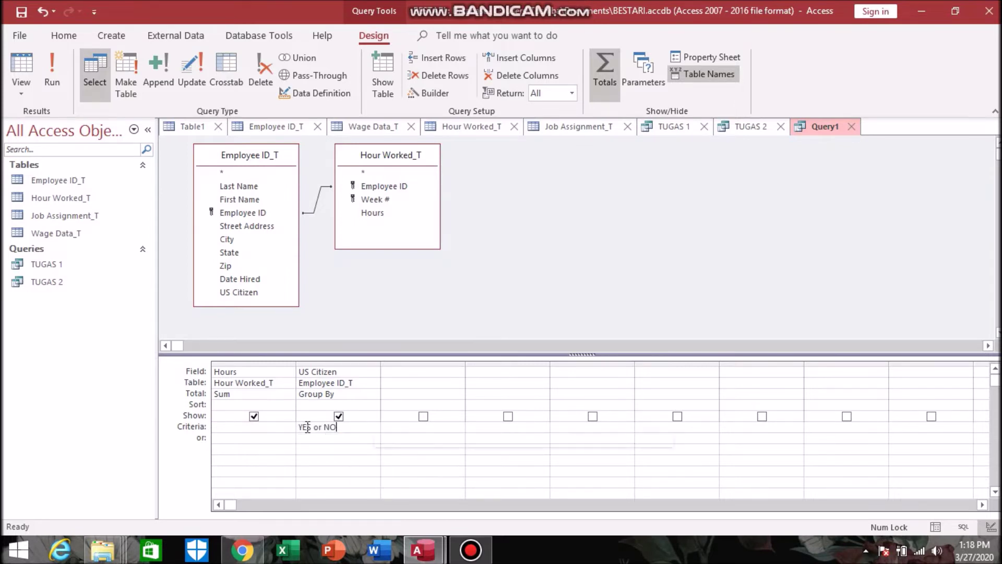
left_click(52, 77)
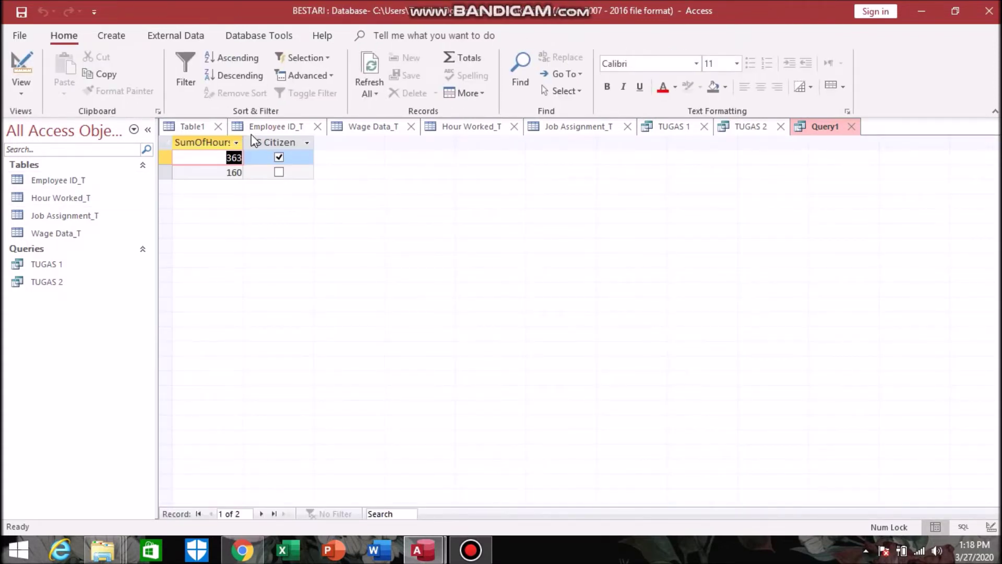
Widen the summed hours column to fit its heading and save the query as TUGAS 3
left_click_drag(243, 141, 254, 140)
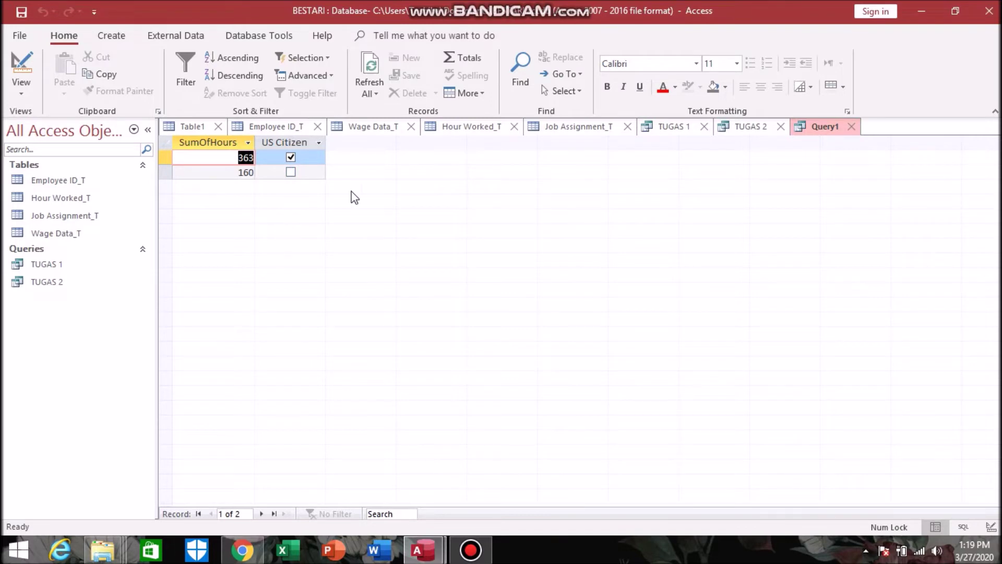
left_click(21, 11)
type("TUGAS 3")
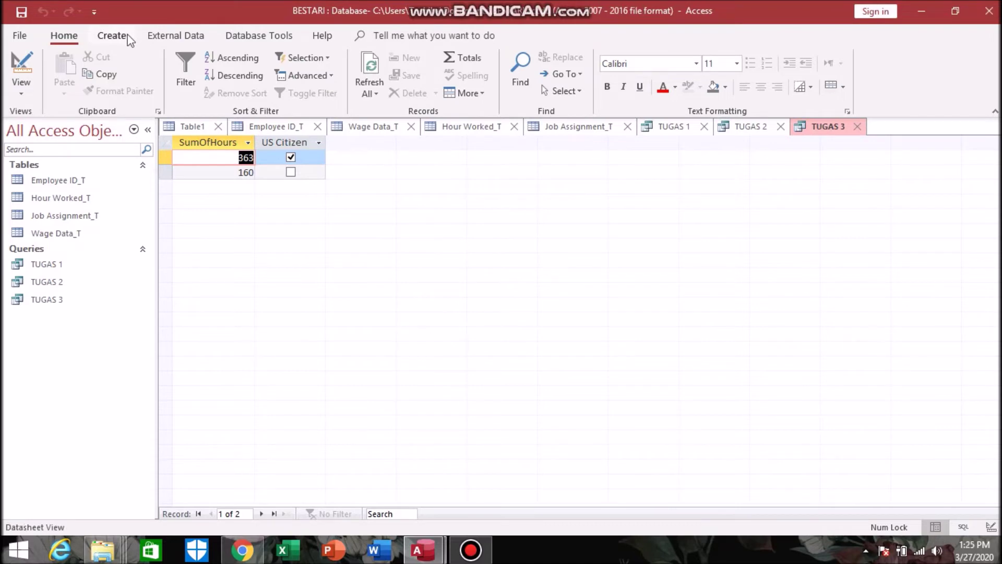
left_click(128, 37)
left_click(230, 70)
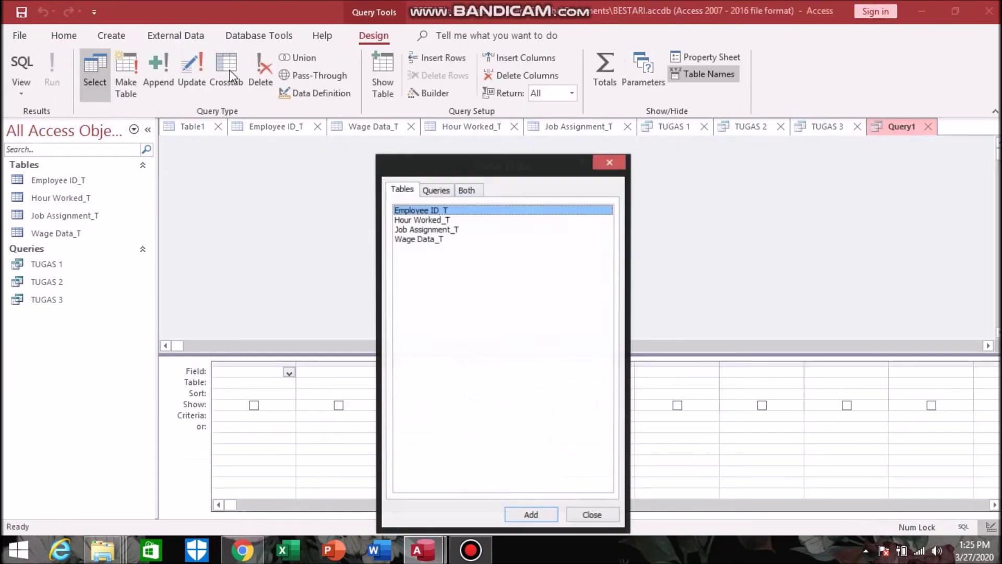
left_click(429, 222, "shift")
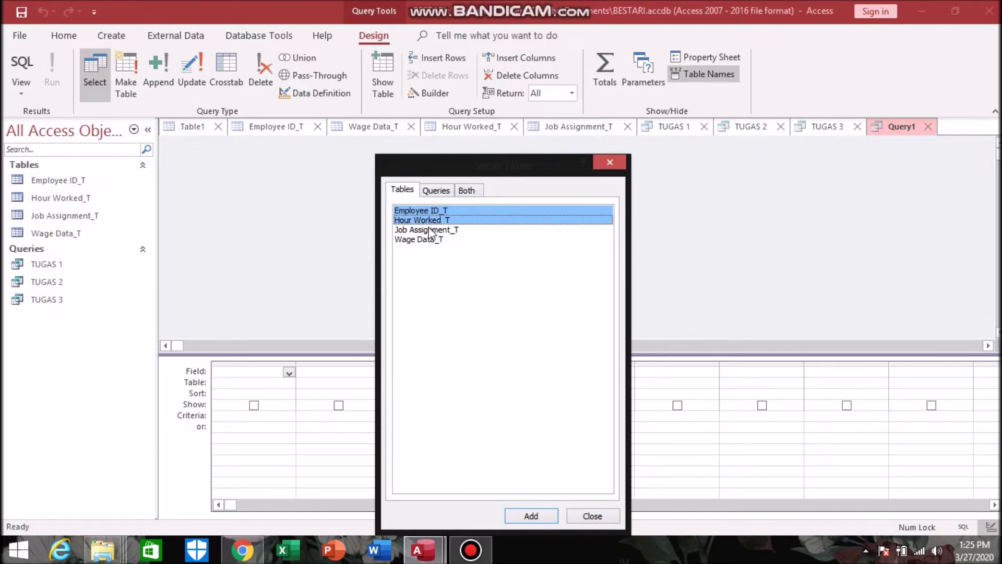
left_click(429, 230, "shift")
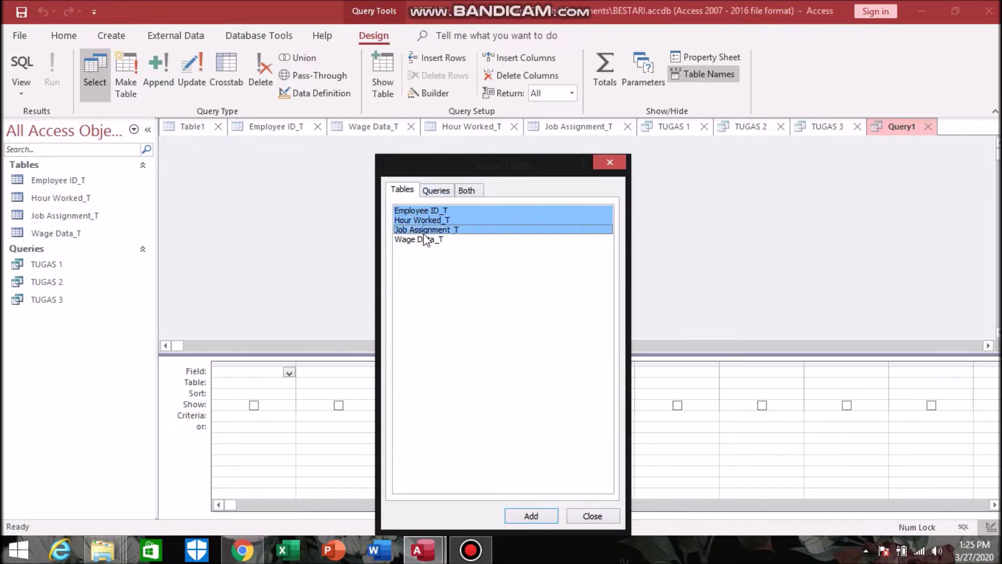
left_click(419, 223)
left_click(609, 162)
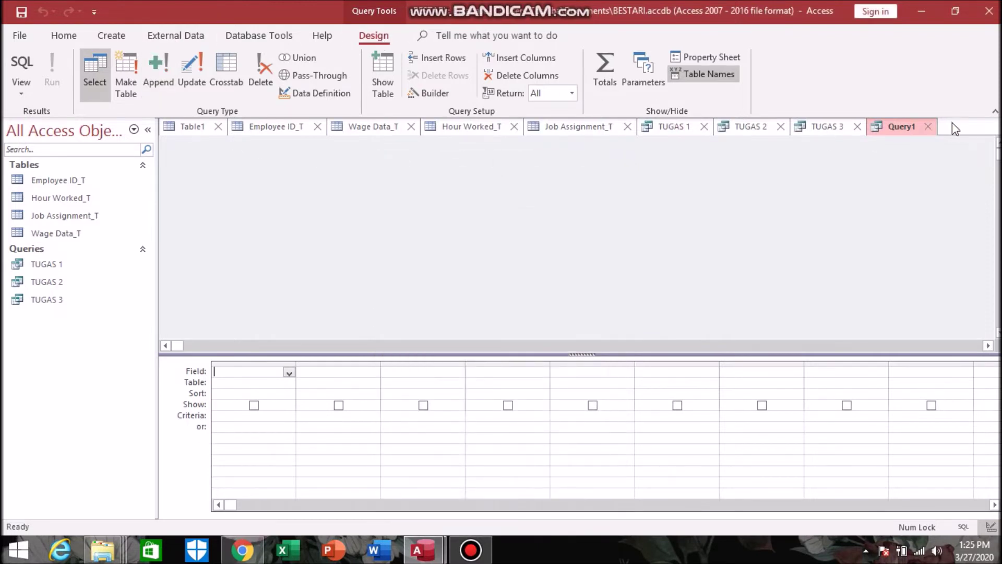
left_click(928, 126)
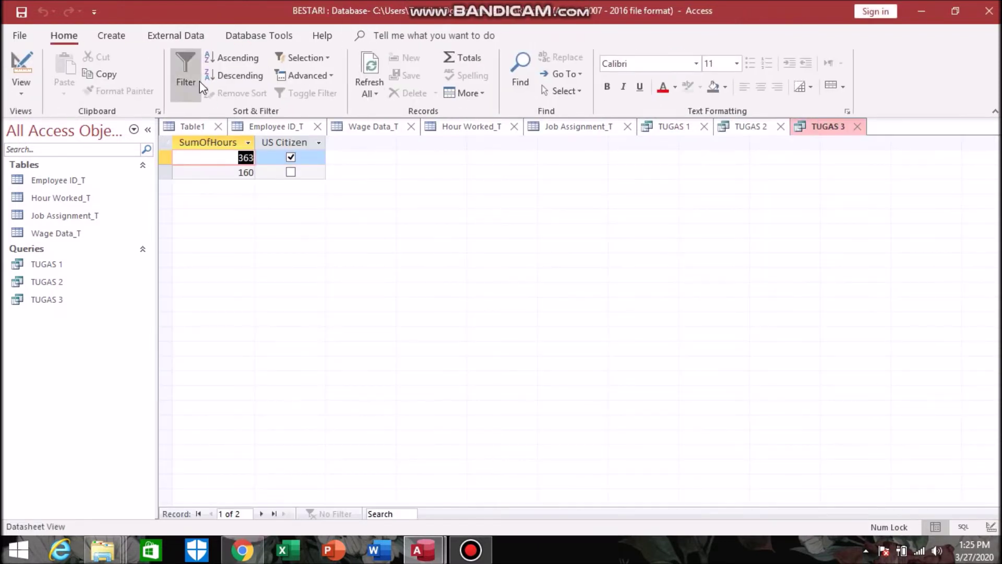
Create a new design-view query containing the Employee ID_T, Hour Worked_T and Wage Data_T tables
left_click(130, 36)
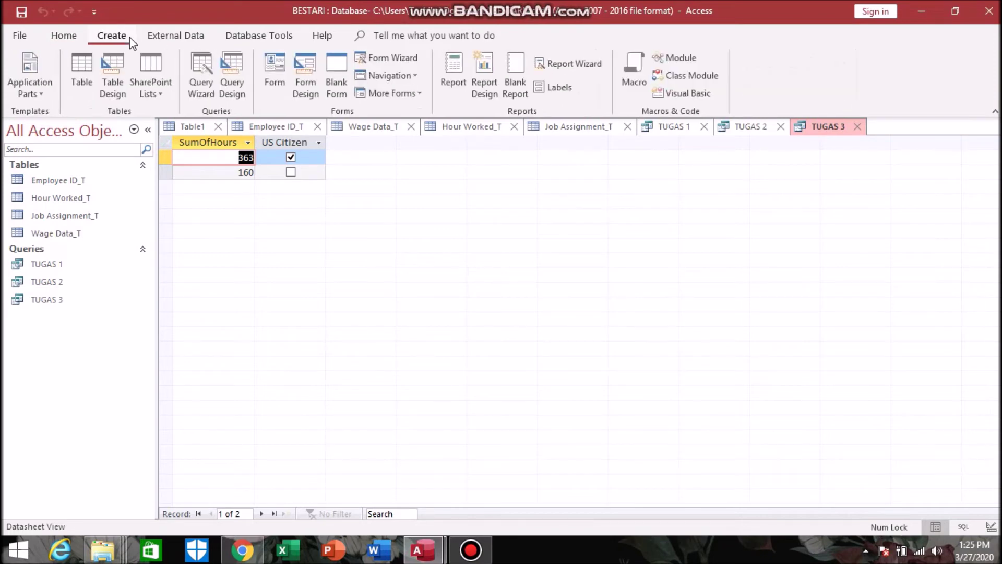
left_click(239, 74)
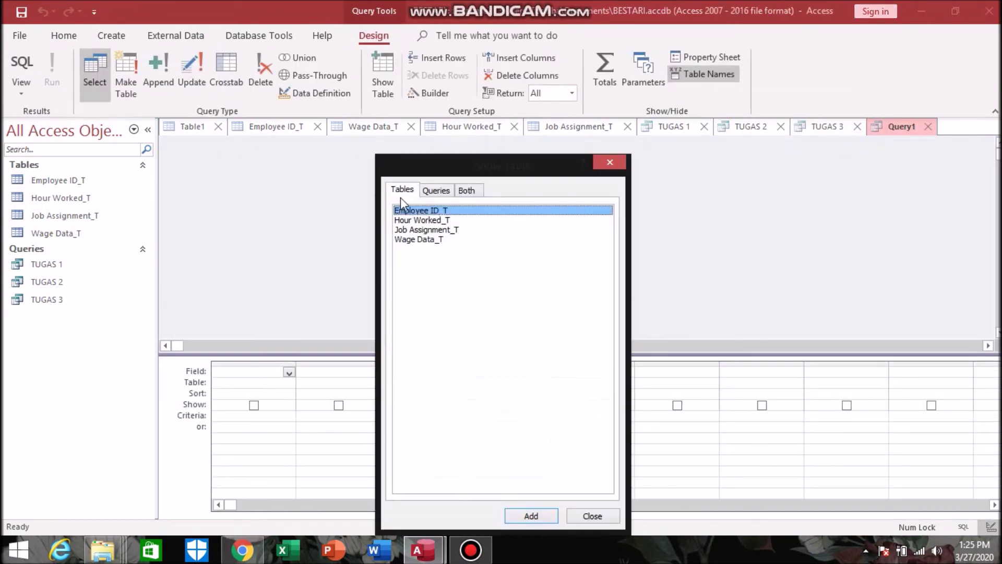
left_click(422, 220, "ctrl")
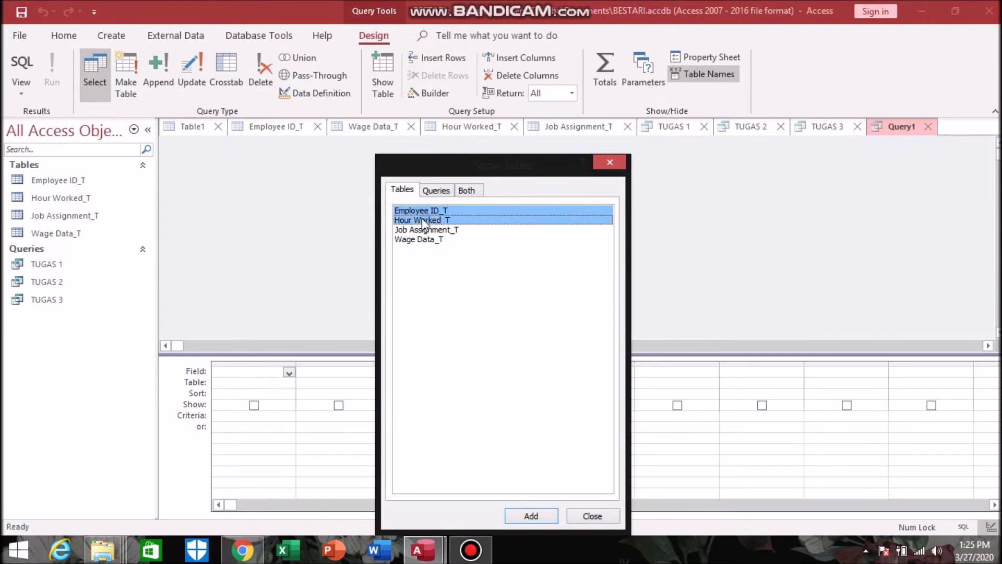
left_click(422, 239, "ctrl")
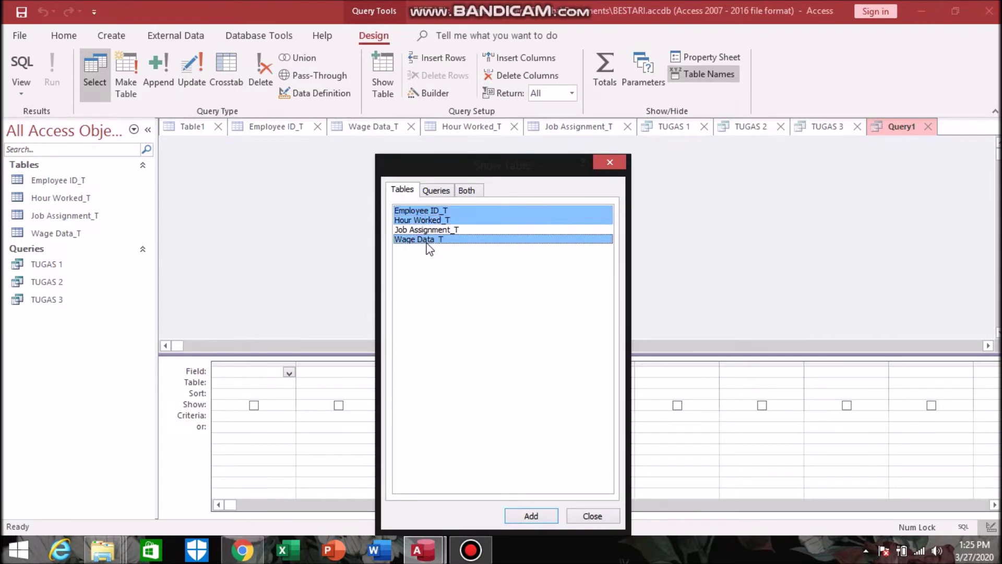
left_click(531, 516)
left_click(592, 515)
Enlarge the Employee ID_T field list and join Employee ID_T to Hour Worked_T and Hour Worked_T to Wage Data_T on Employee ID
left_click_drag(253, 248, 252, 317)
left_click_drag(253, 214, 364, 188)
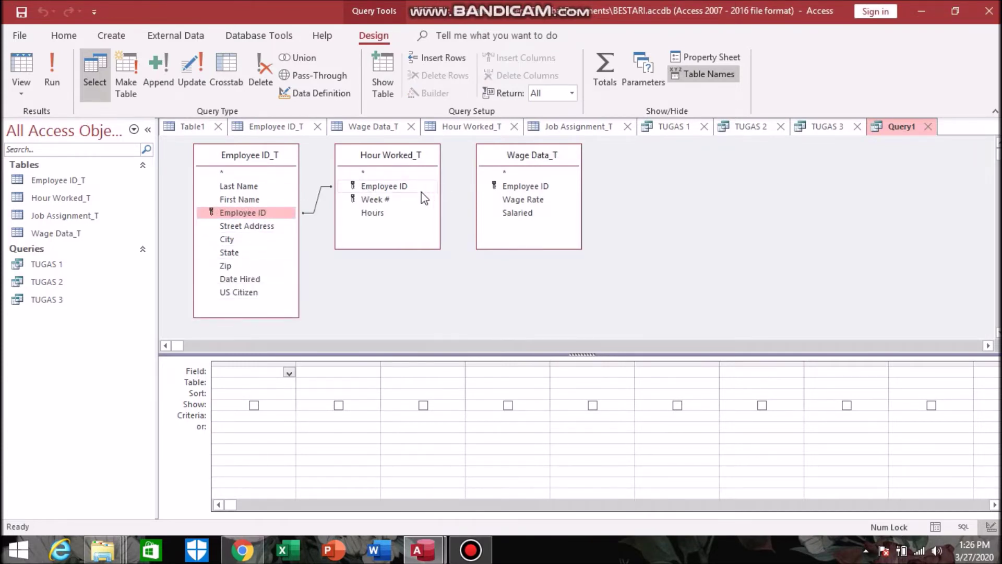
left_click_drag(386, 186, 504, 187)
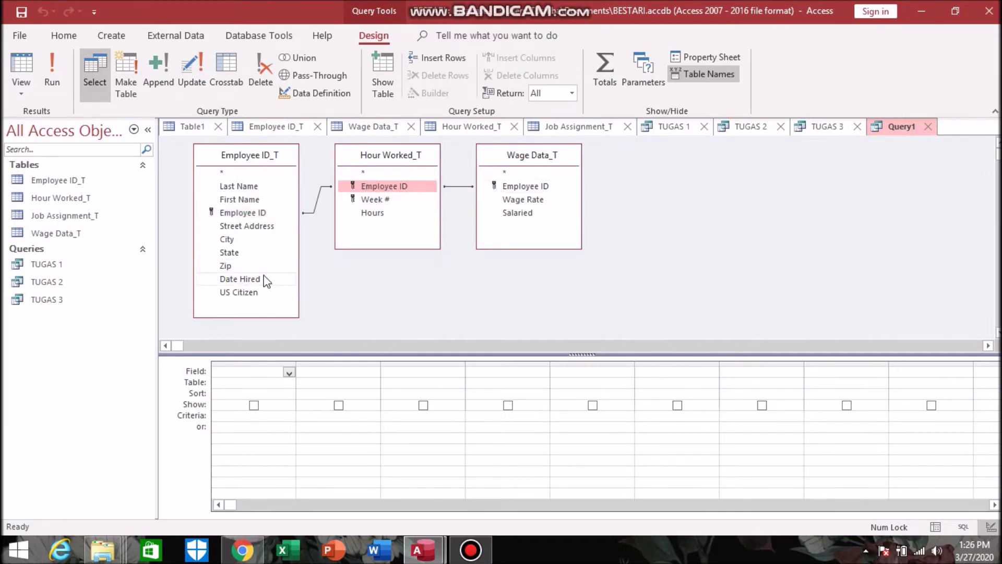
Add Last Name and Employee ID from Employee ID_T and Week # from Hour Worked_T to the query grid
left_click(243, 372)
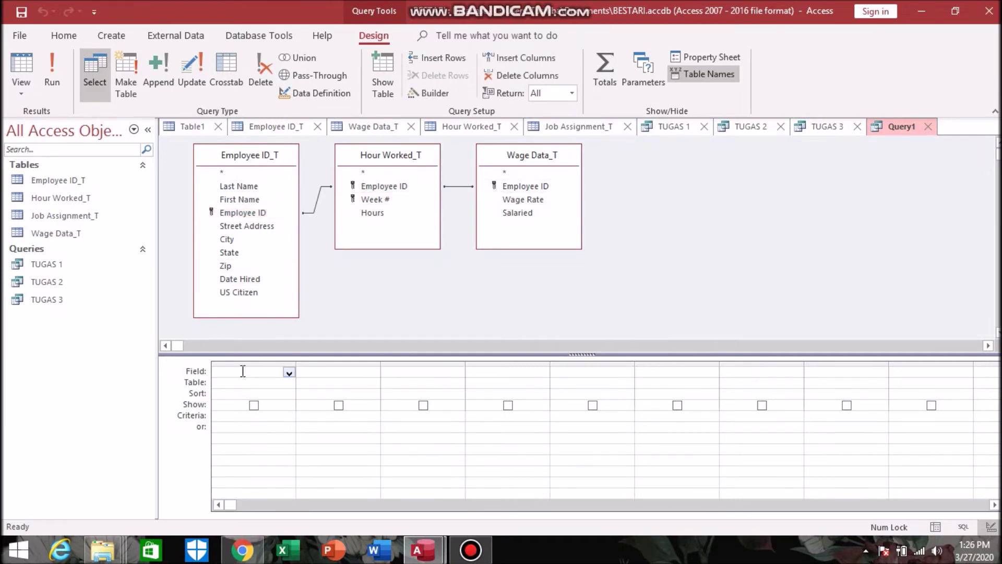
double_click(254, 187)
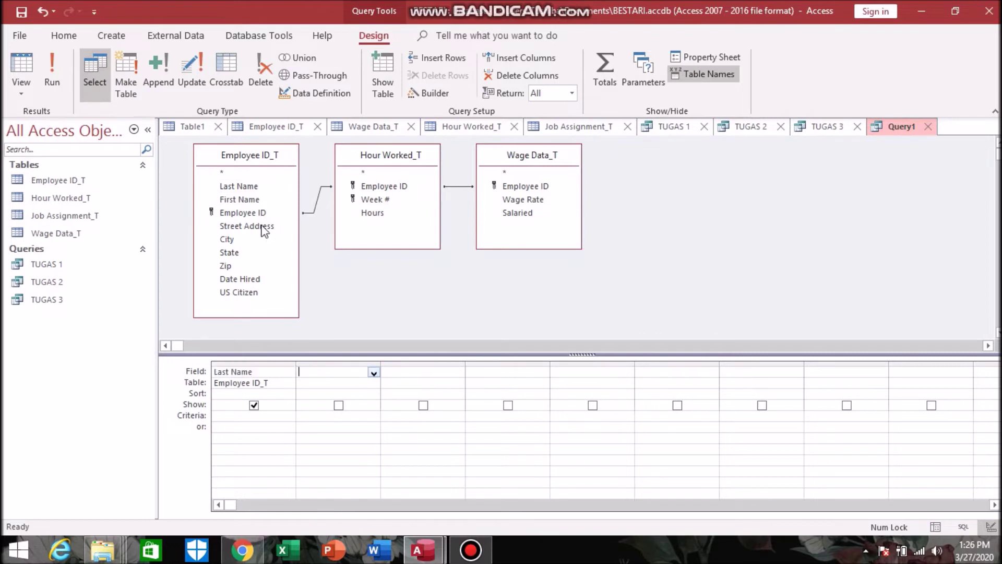
double_click(246, 212)
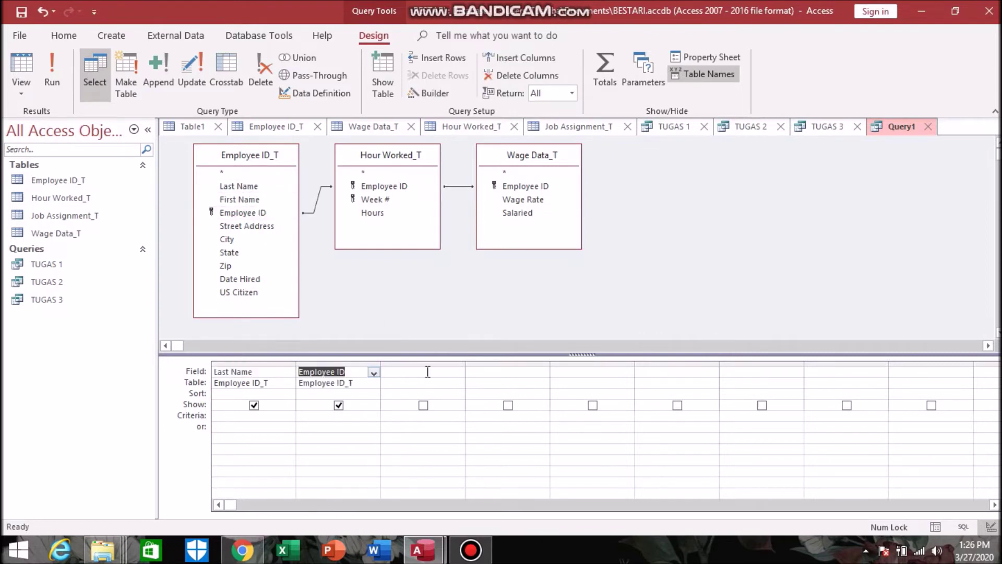
left_click(427, 372)
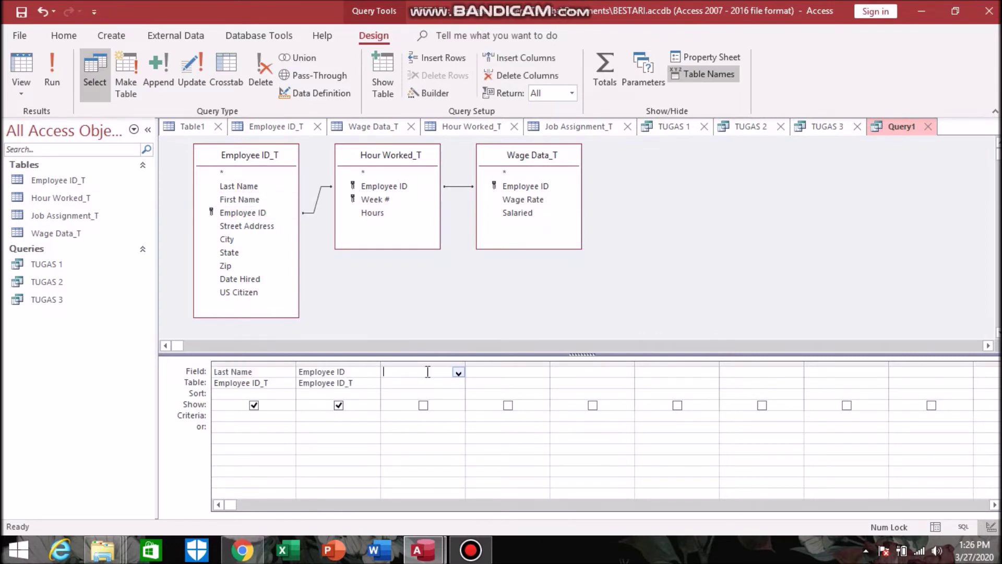
double_click(384, 198)
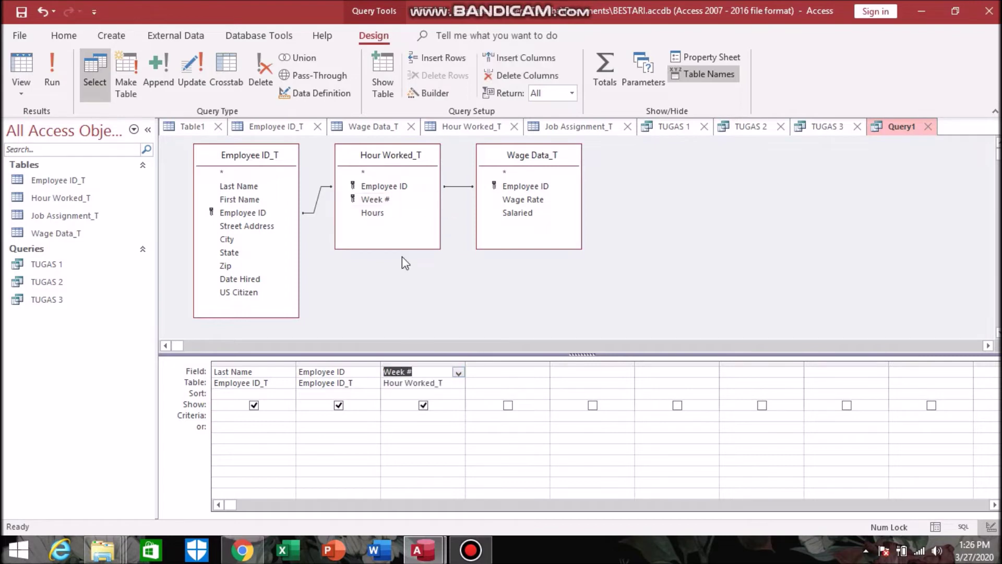
Widen the fourth grid column and enter the calculated field Total Owed: [Hours]*[Wage Rate], set to show in the results
left_click(473, 371)
left_click_drag(549, 365, 578, 365)
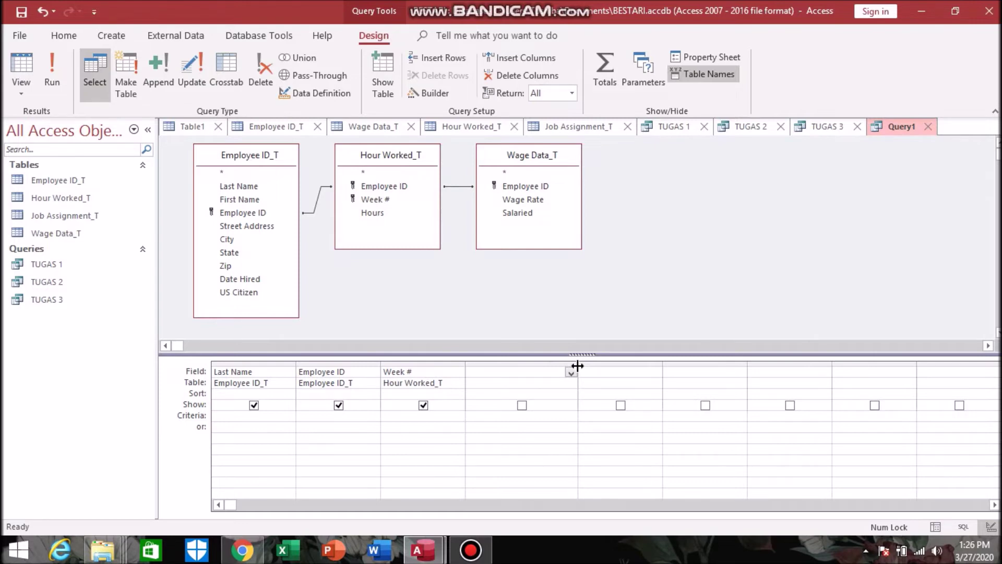
type("ta")
type("l Owed")
type(": ")
type("[Hour")
type("s]")
type("*")
type("[Wage")
type(" Rat")
type("e]")
left_click(522, 406)
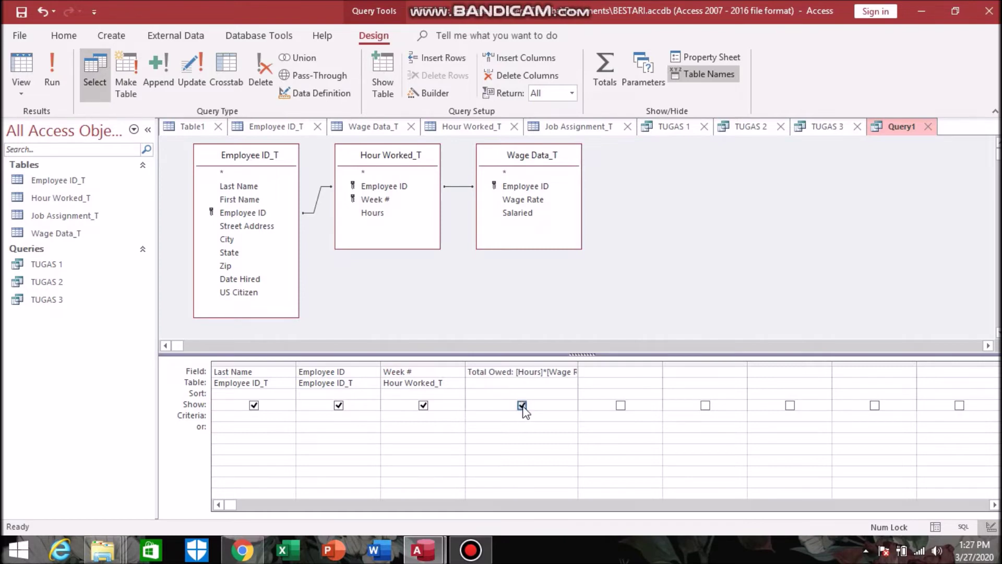
Set the criterion of the Week # column to 1
left_click(522, 406)
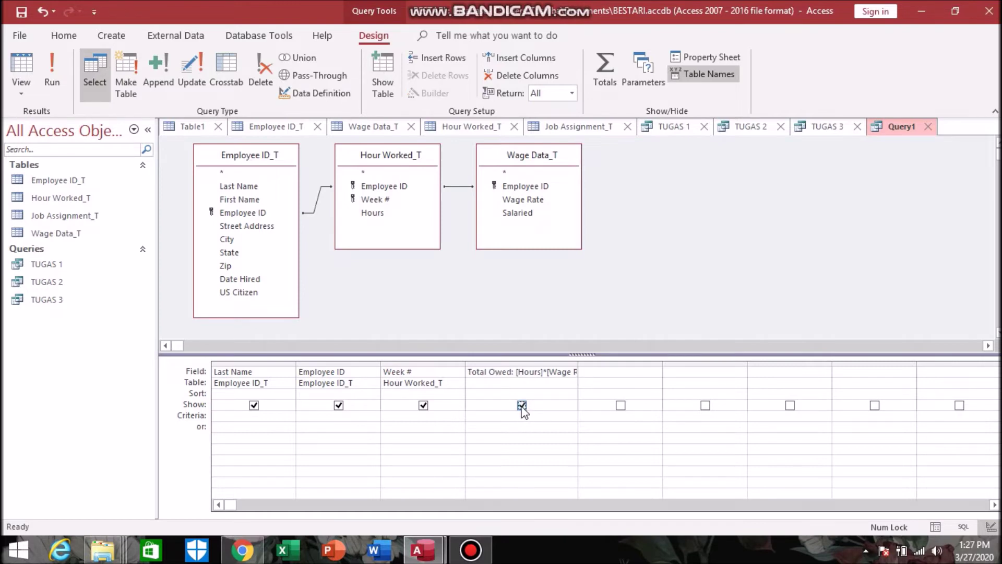
left_click(388, 418)
type("1")
Run the query and save it as TUGAS 4
left_click(59, 65)
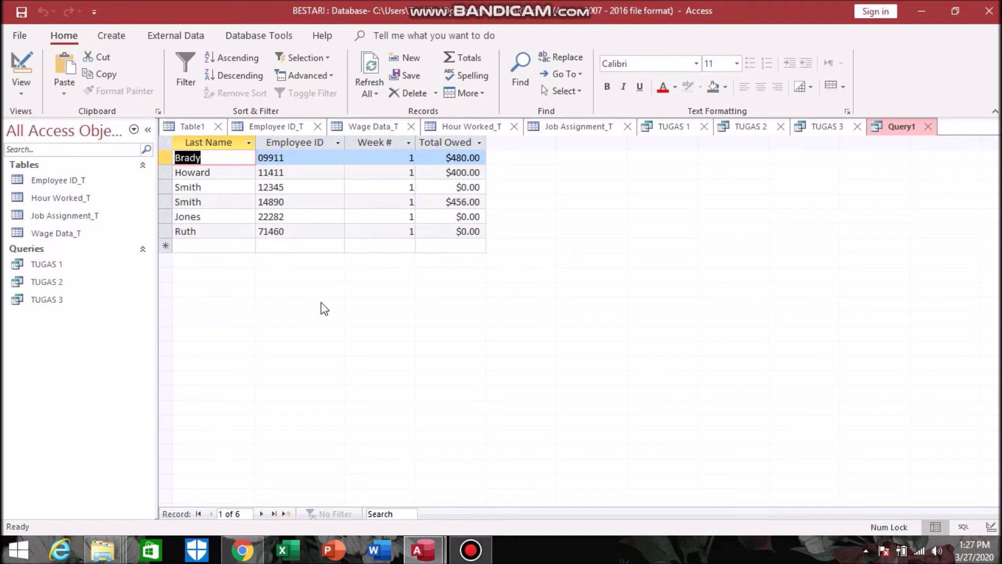
left_click(21, 12)
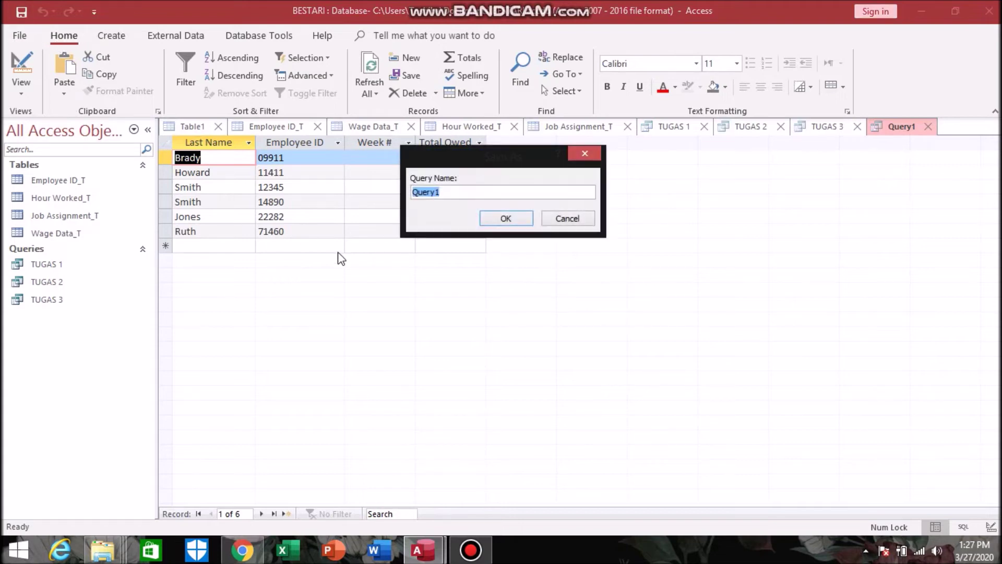
type("TUGAS 4")
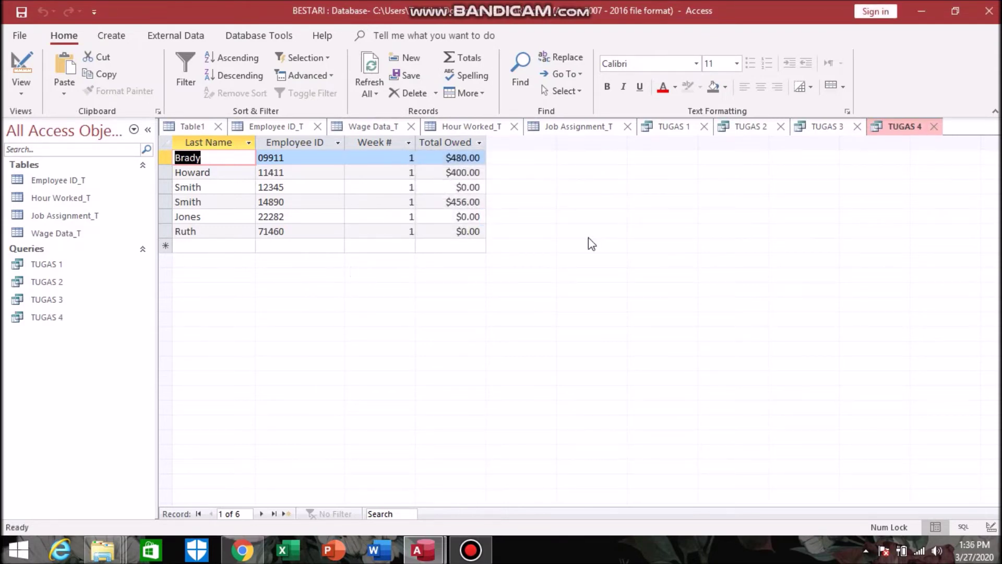
Create another design-view query containing the Employee ID_T, Hour Worked_T and Wage Data_T tables
left_click(127, 42)
left_click(239, 76)
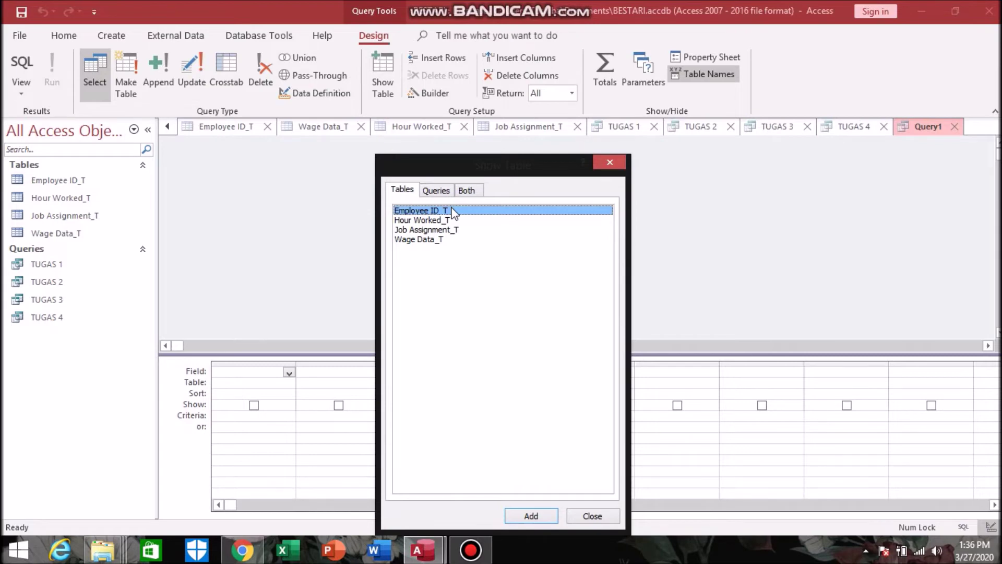
left_click(444, 222, "ctrl")
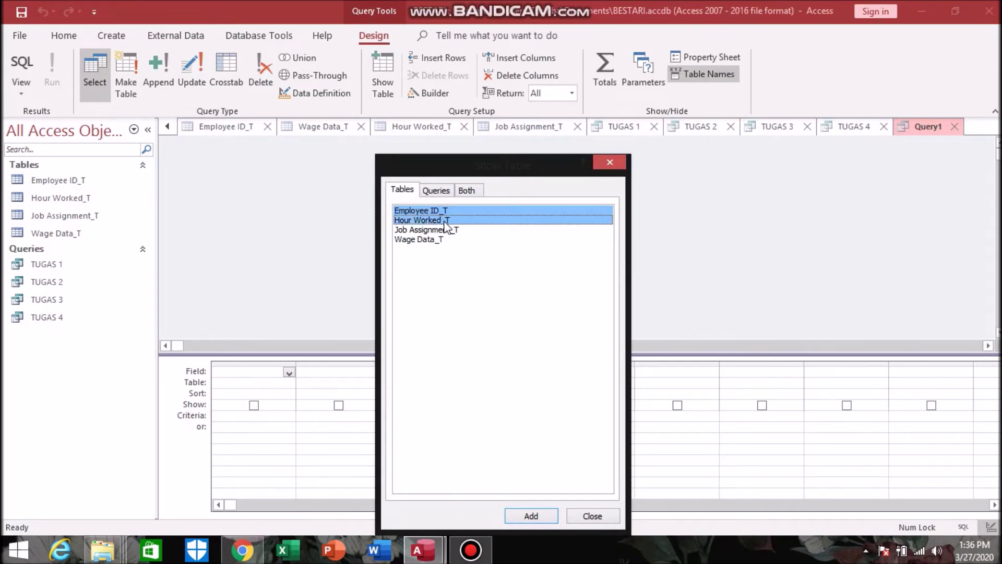
left_click(442, 241, "ctrl")
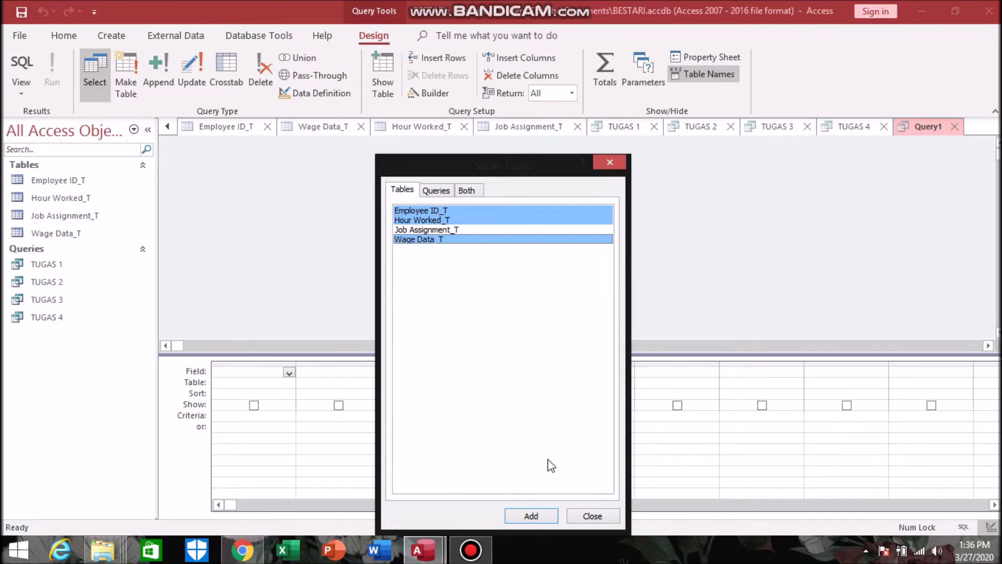
left_click(531, 515)
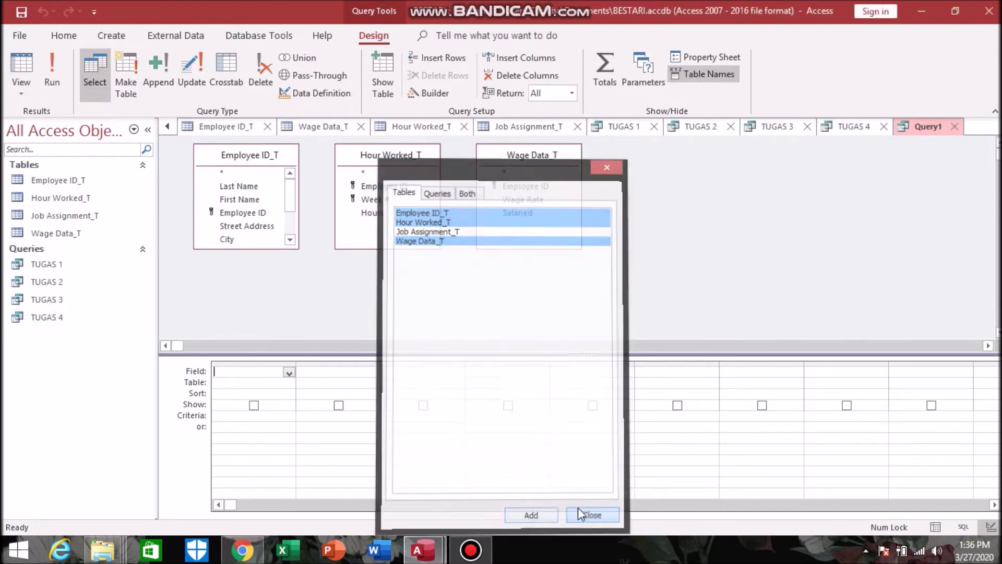
left_click(593, 517)
Enlarge the Employee ID_T field list and join Employee ID_T to Hour Worked_T and Hour Worked_T to Wage Data_T on Employee ID
left_click_drag(258, 251, 259, 312)
left_click_drag(264, 213, 511, 189)
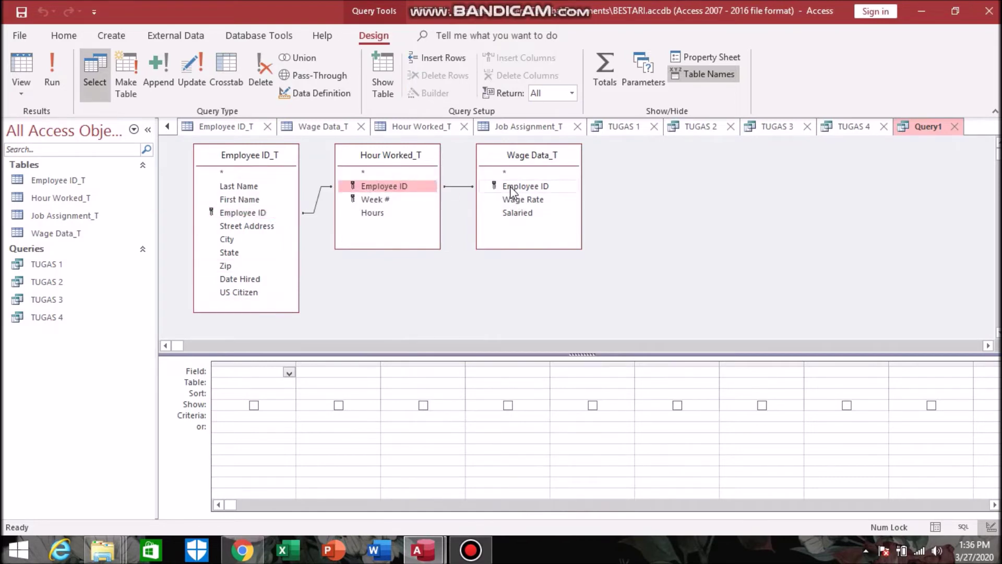
Add Last Name and Employee ID from Employee ID_T, and Week # and Hours from Hour Worked_T, to the query grid
left_click(241, 374)
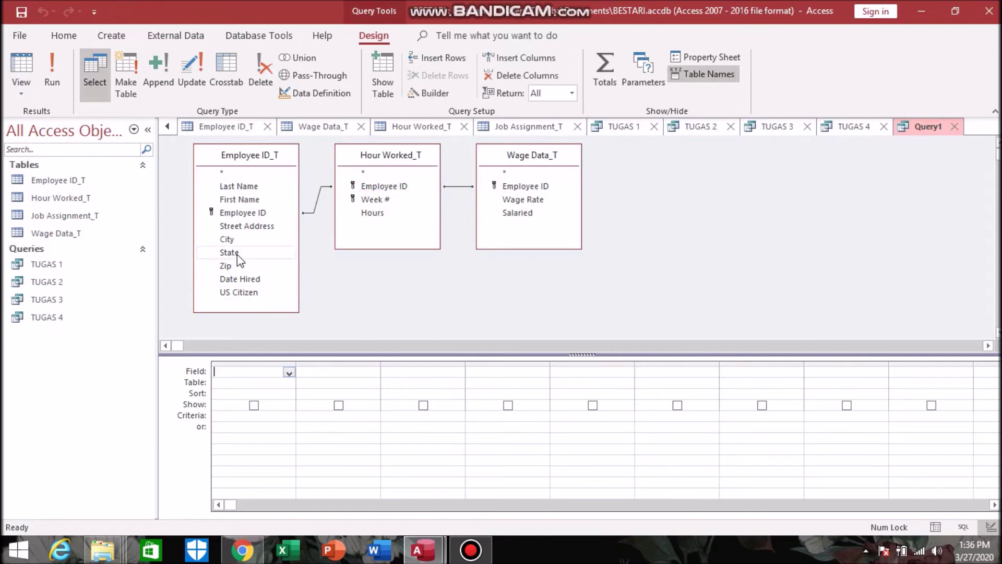
double_click(245, 187)
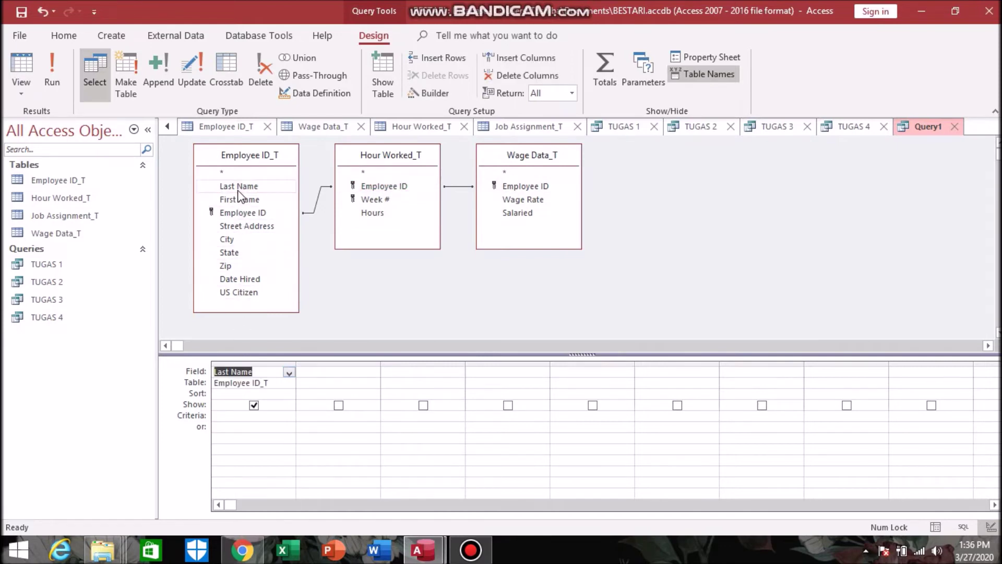
left_click(313, 373)
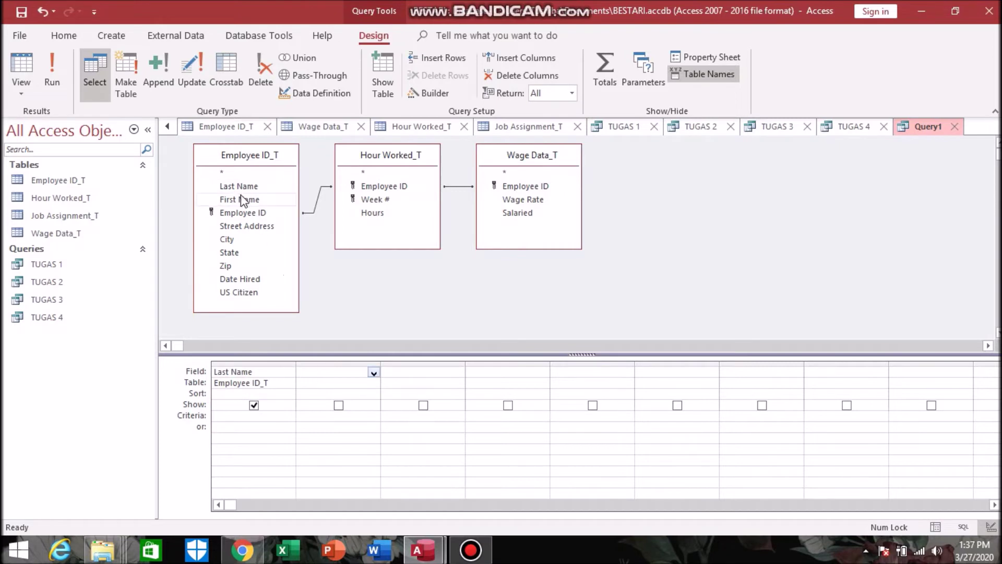
double_click(239, 211)
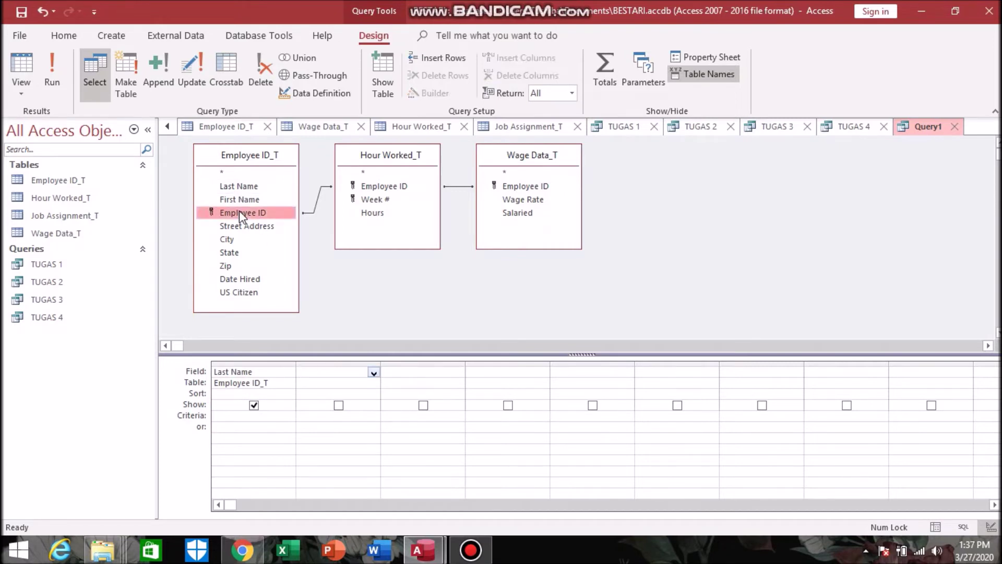
left_click(414, 369)
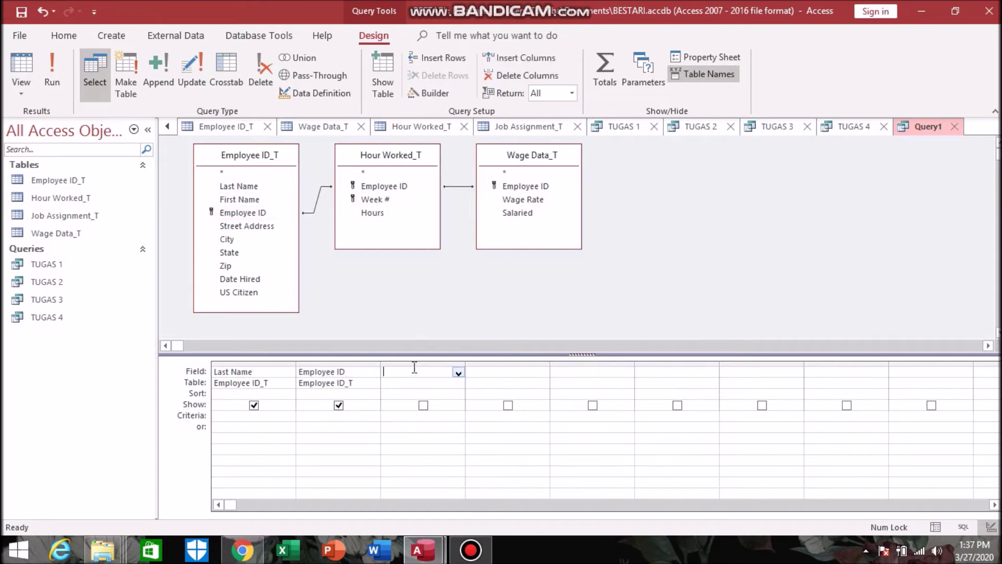
double_click(376, 201)
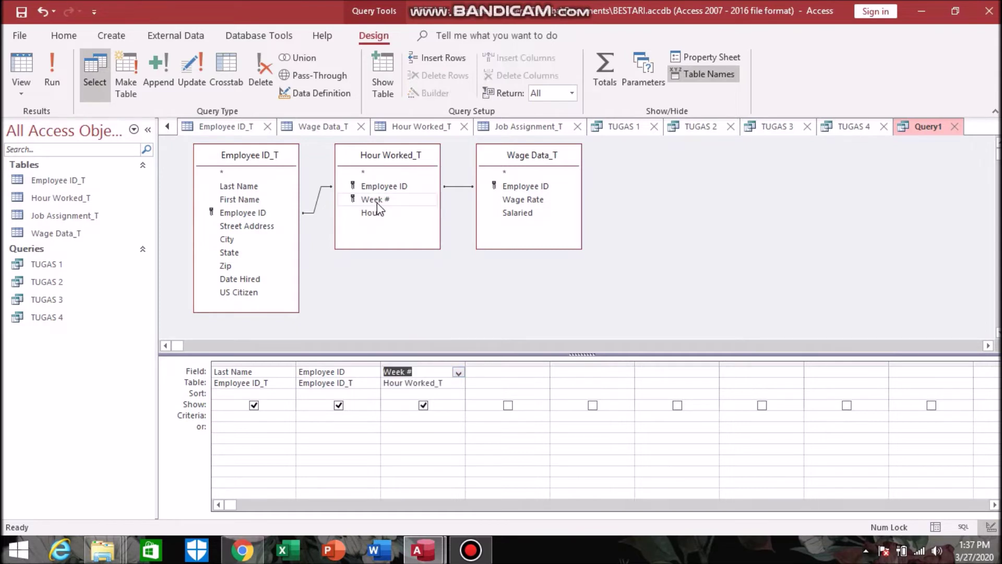
left_click(495, 373)
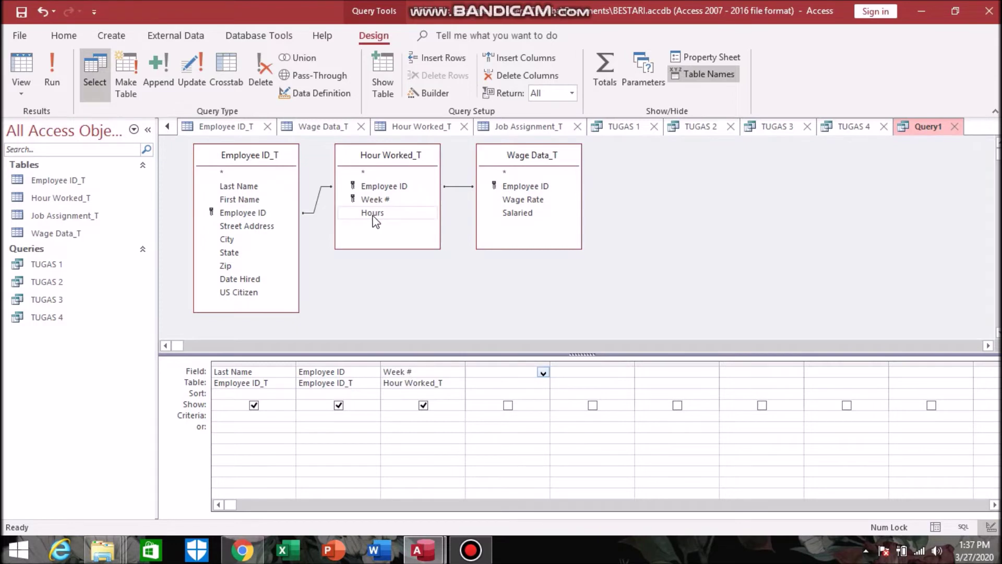
double_click(374, 214)
Widen the fifth grid column and enter the calculated field OT Pay: ([Hours]-40)*[Wage Rate]*1.5
left_click(596, 372)
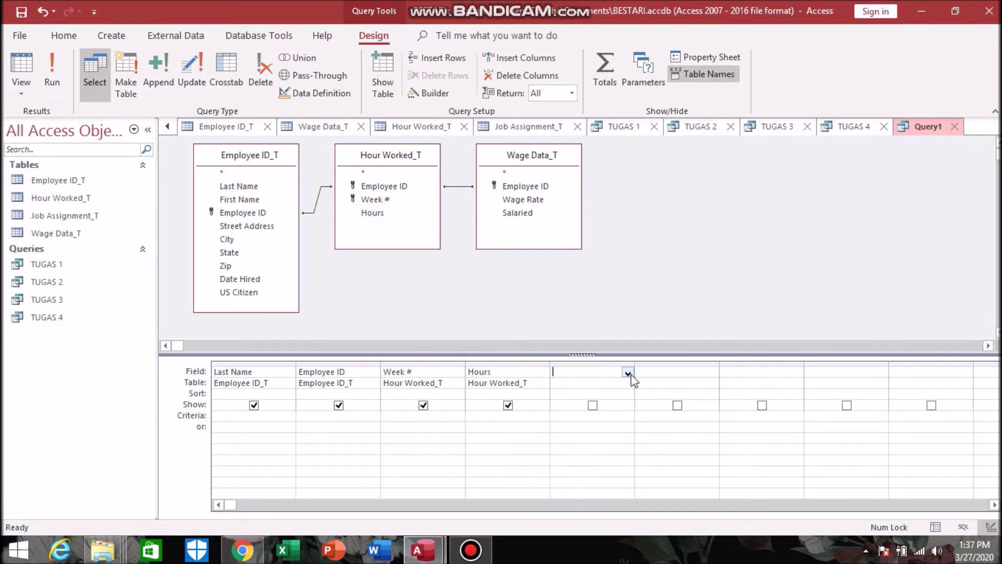
left_click_drag(635, 361, 683, 361)
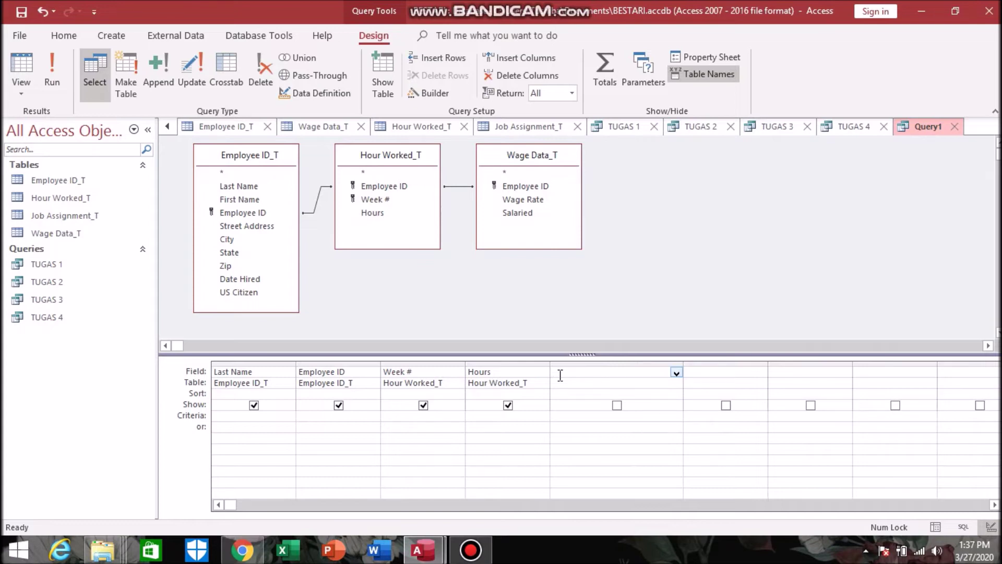
type("Ot")
type(" Pa")
type("y")
type(": ([")
type("H")
key("BackSpace")
type("[Hours]-40)*")
type("[Wage Rate]*1.5")
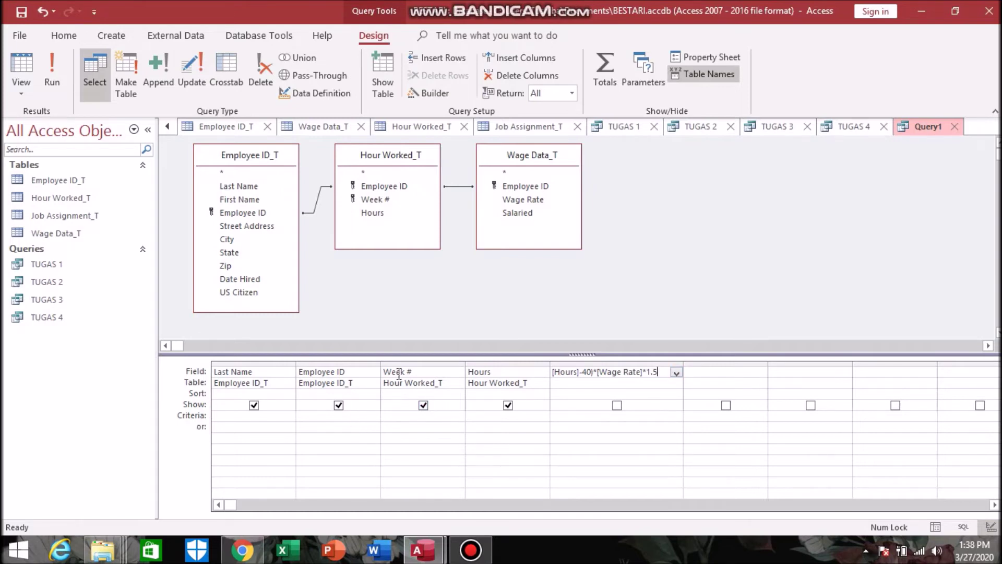
Set the criteria to 2 for Week # and >40 for Hours
left_click(393, 416)
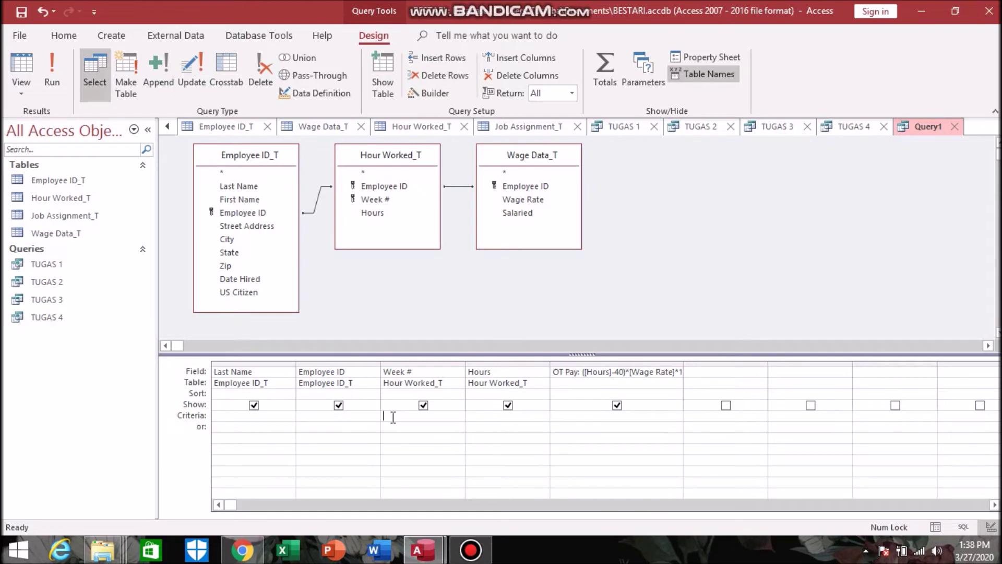
type("2")
left_click(473, 417)
type(">40")
Run the overtime pay query and save it as TUGAS 5
left_click(58, 72)
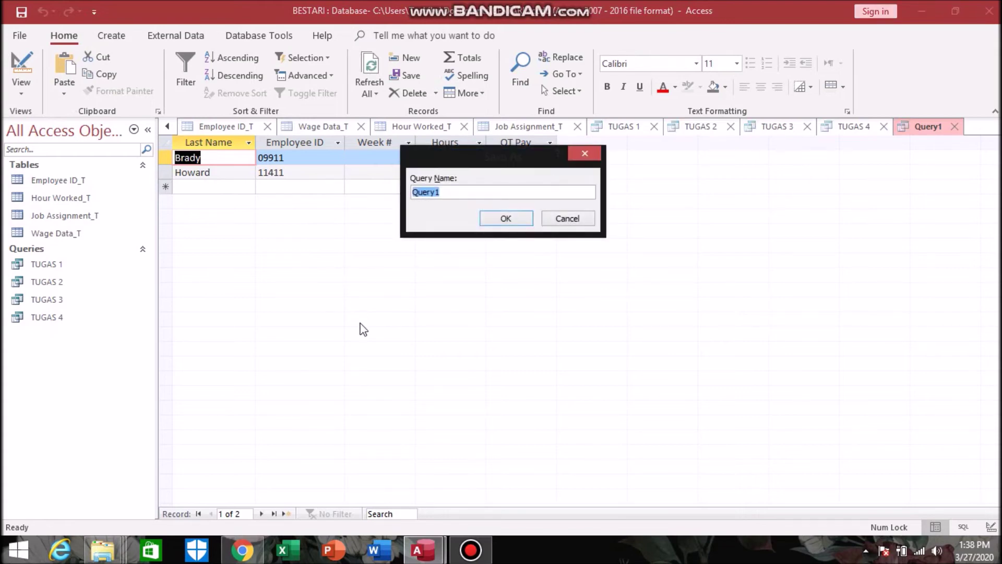
type("TUGAS 5")
key("Return")
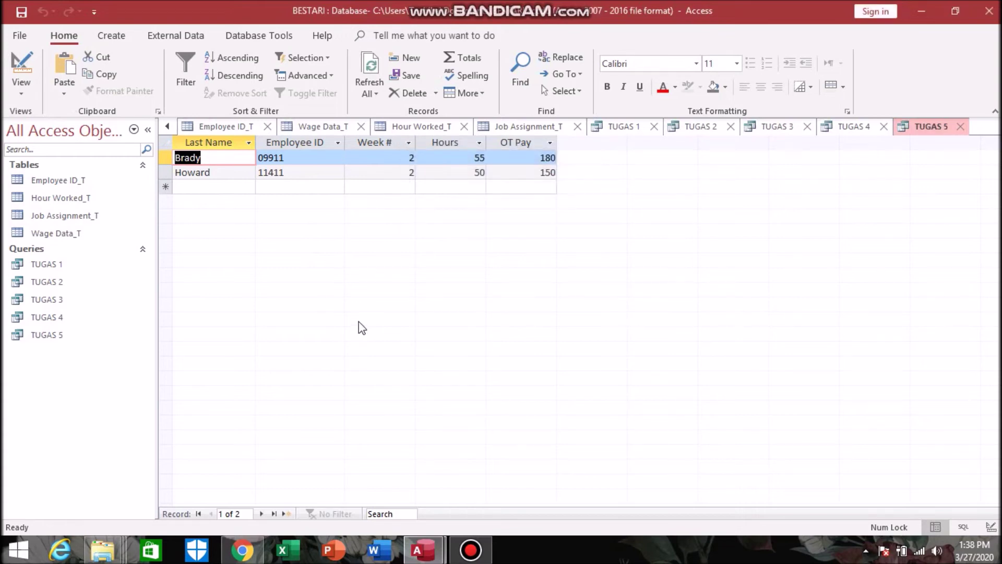
Create a further design-view query based on the Employee ID_T, Hour Worked_T and Wage Data_T tables
left_click(128, 36)
left_click(232, 84)
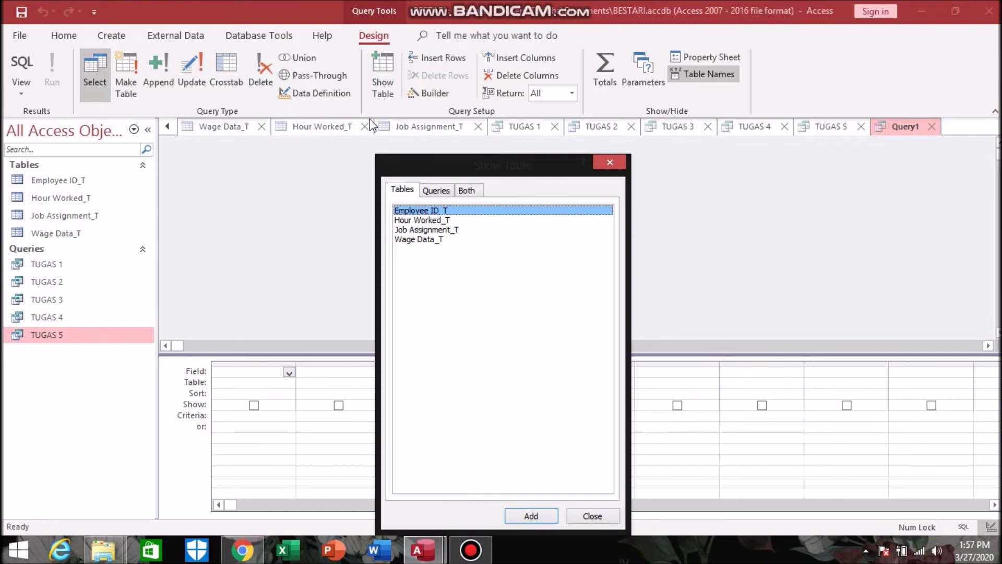
left_click(437, 221, "ctrl")
left_click(438, 240, "ctrl")
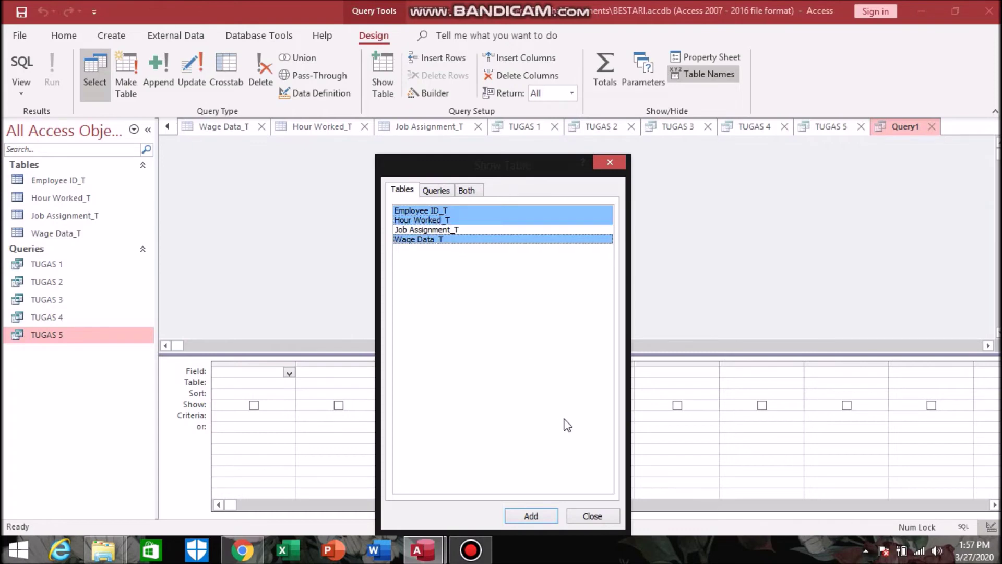
left_click(531, 516)
left_click(599, 519)
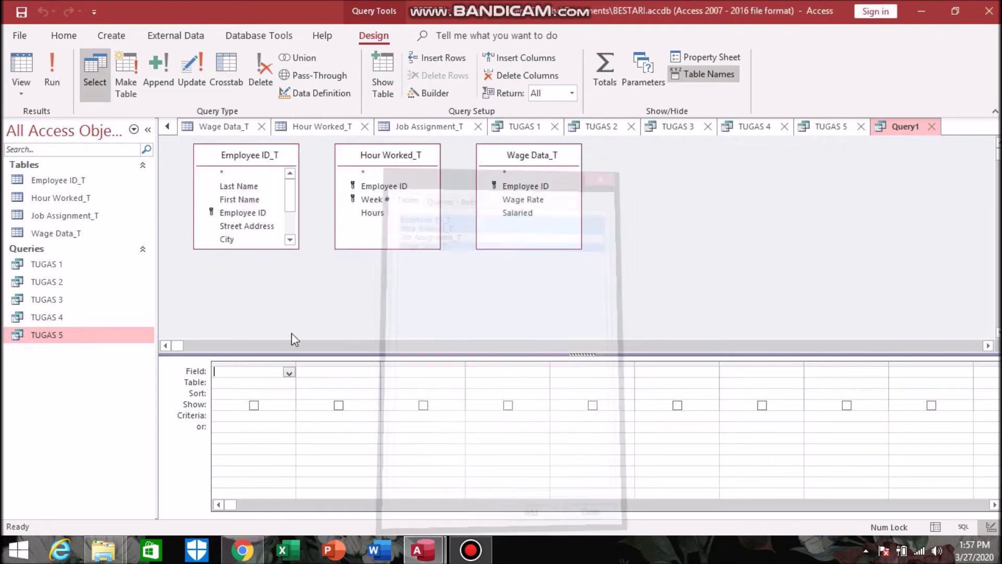
Lengthen the Employee ID_T field list to show all fields and link the three tables through their Employee ID fields
left_click_drag(230, 250, 233, 313)
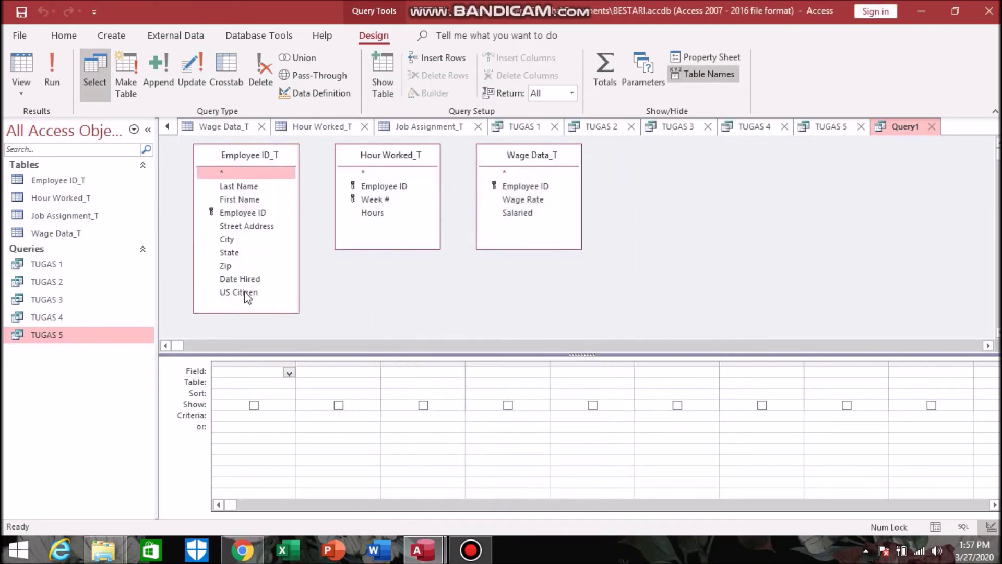
left_click_drag(273, 213, 501, 188)
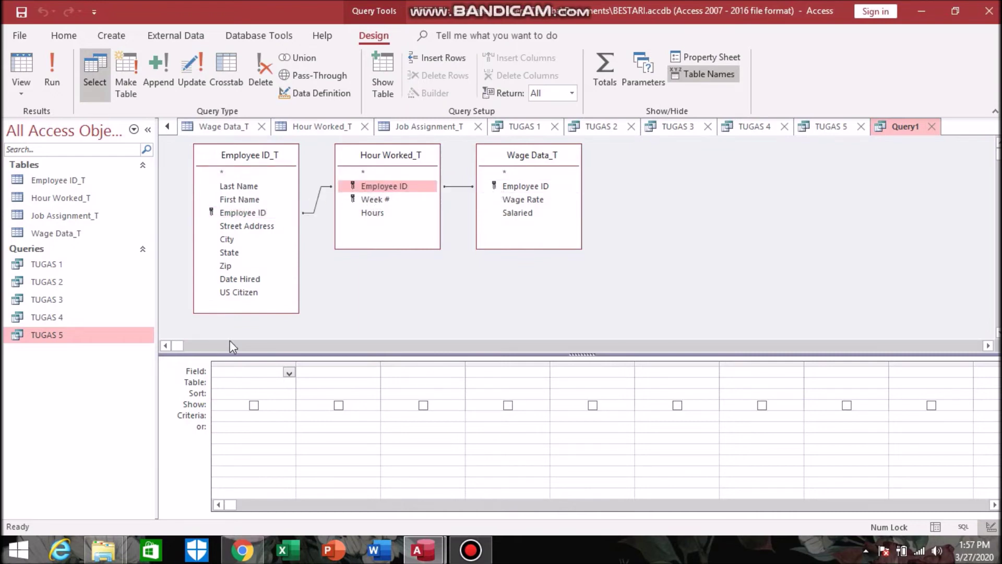
Add Last Name and First Name from Employee ID_T, Week # and Hours from Hour Worked_T, and Salaried from Wage Data_T to the grid
left_click(237, 374)
left_click(244, 189)
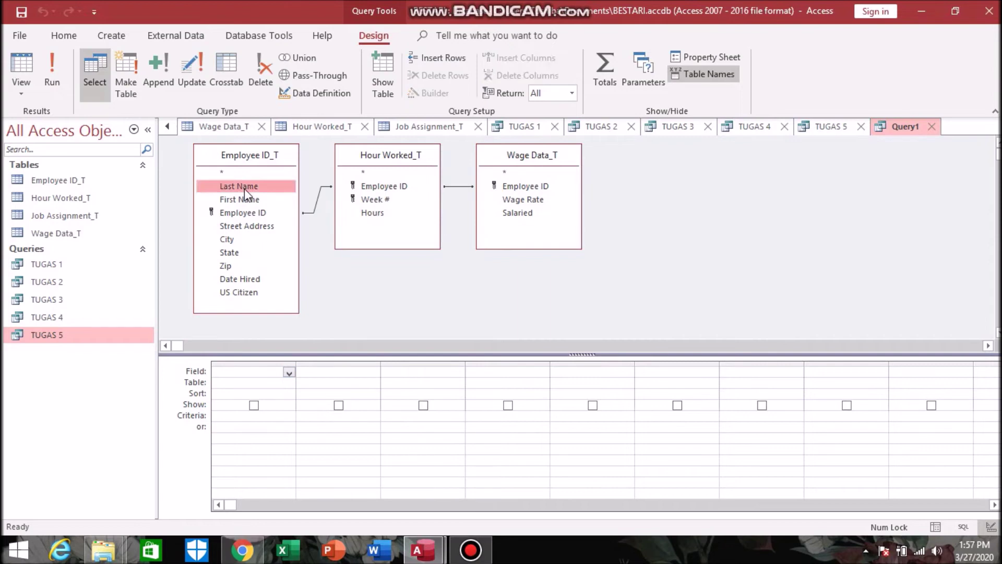
double_click(244, 189)
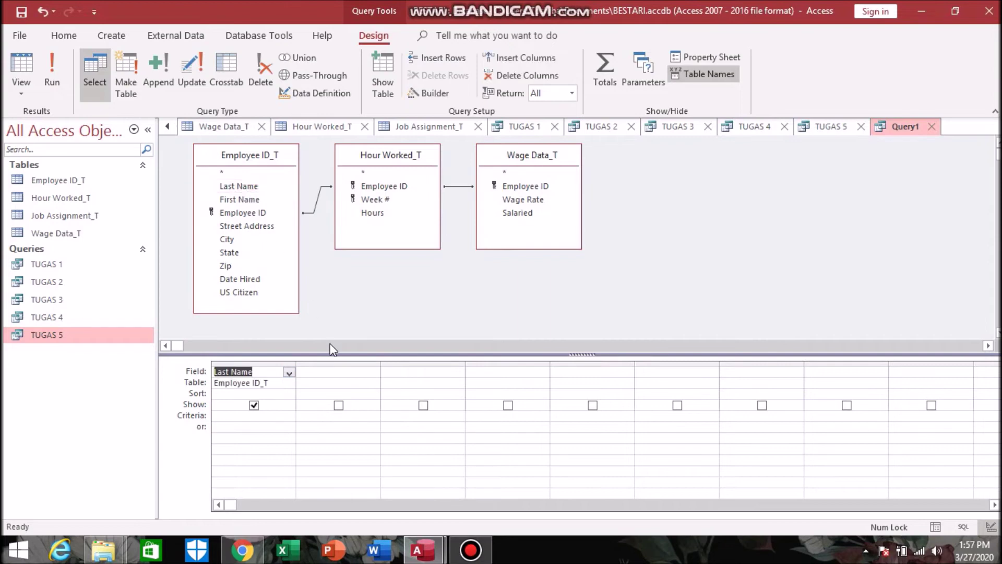
double_click(230, 200)
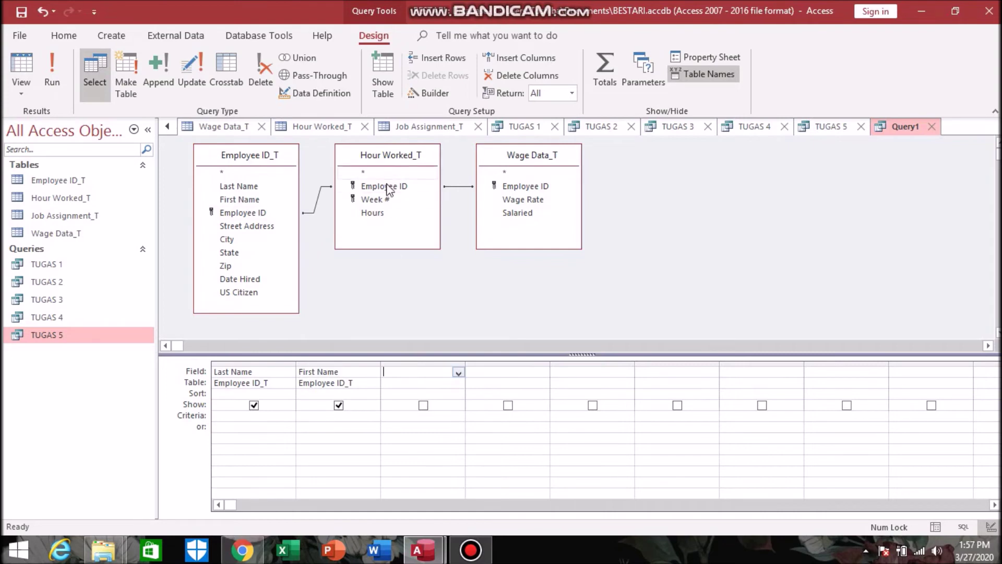
double_click(384, 200)
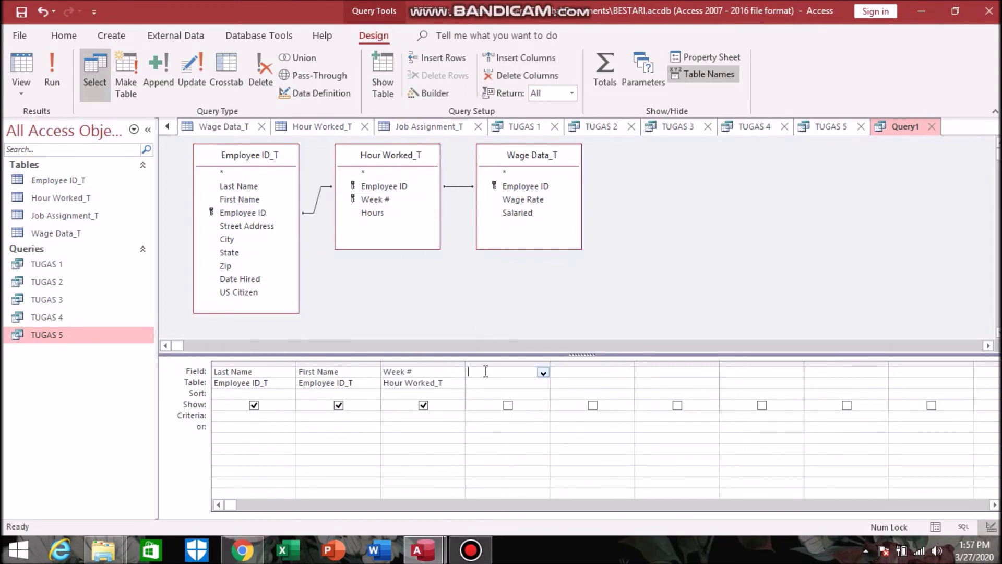
double_click(386, 214)
double_click(530, 214)
Set the criteria to 2 for Week # and NO for Salaried
left_click(399, 416)
type("2")
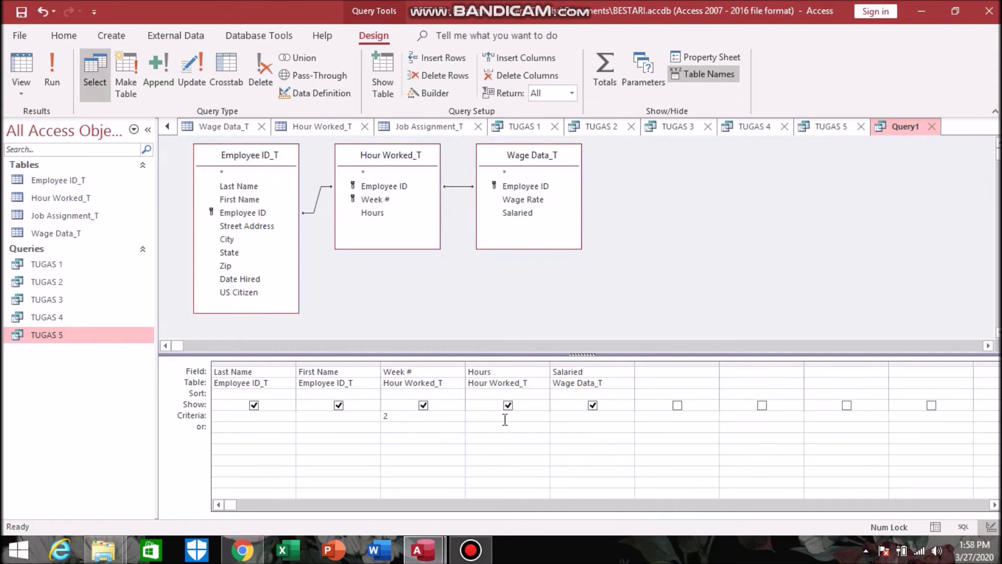
left_click(574, 421)
type("NO")
Run the query of non-salaried employees and save it as TUGAS 6
left_click(62, 68)
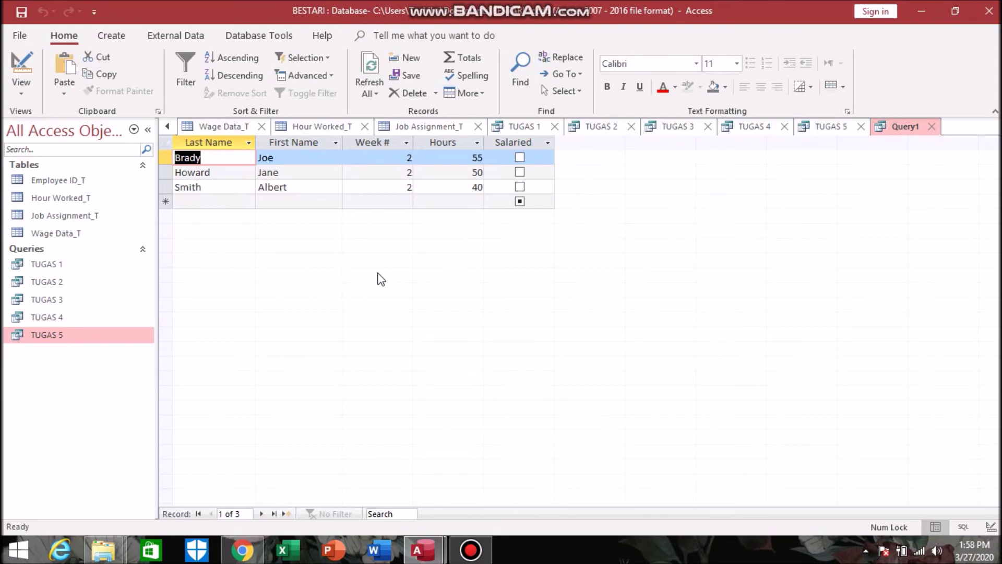
type("TUGAS 6")
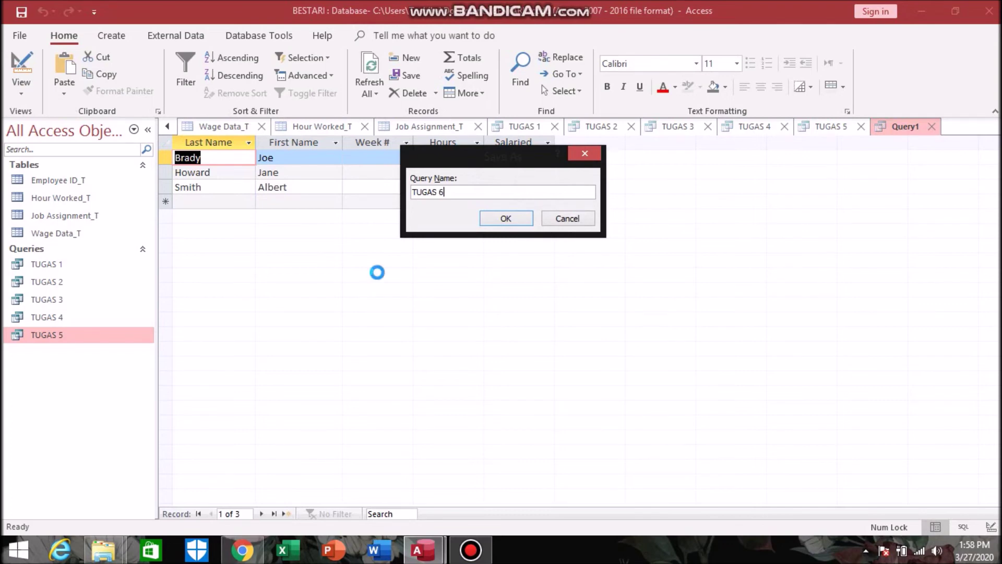
key("Return")
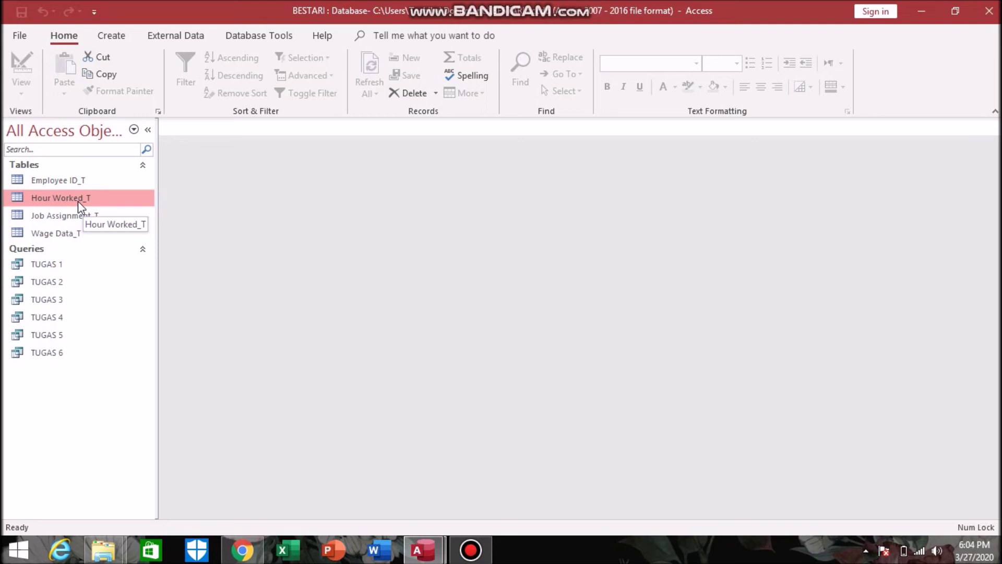
Create a report from the Hour Worked_T table and group it on Employee ID
left_click(118, 38)
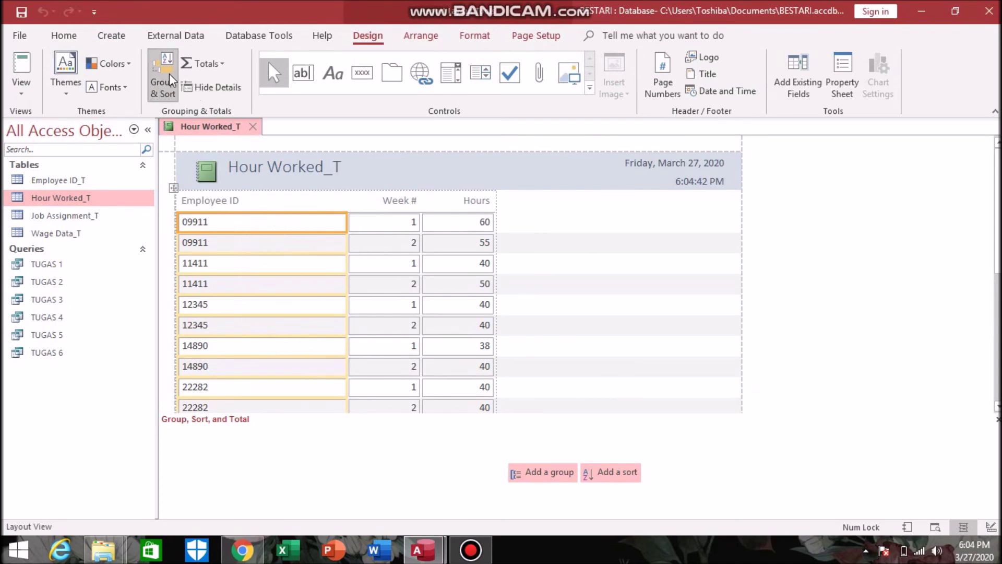
left_click(544, 475)
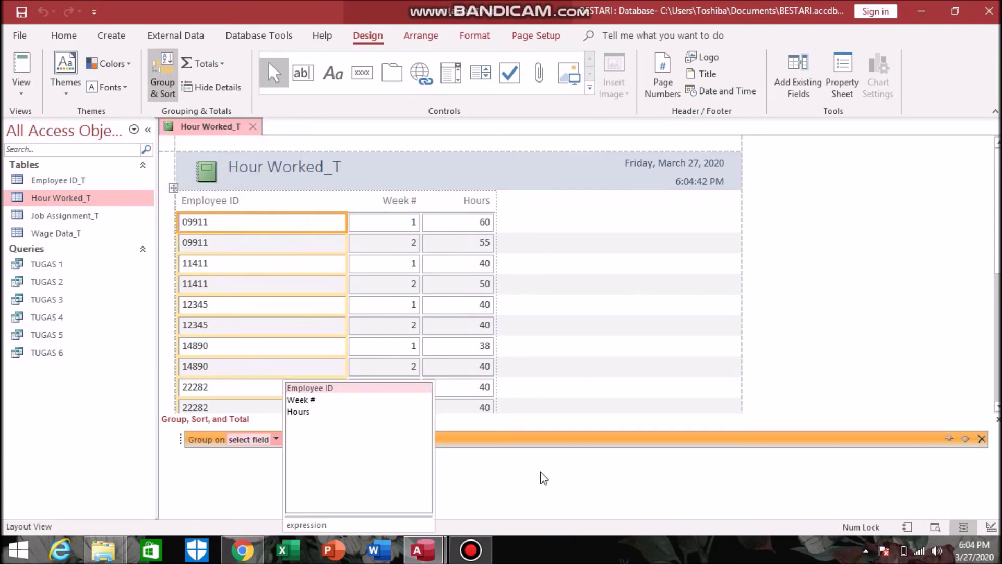
left_click(338, 388)
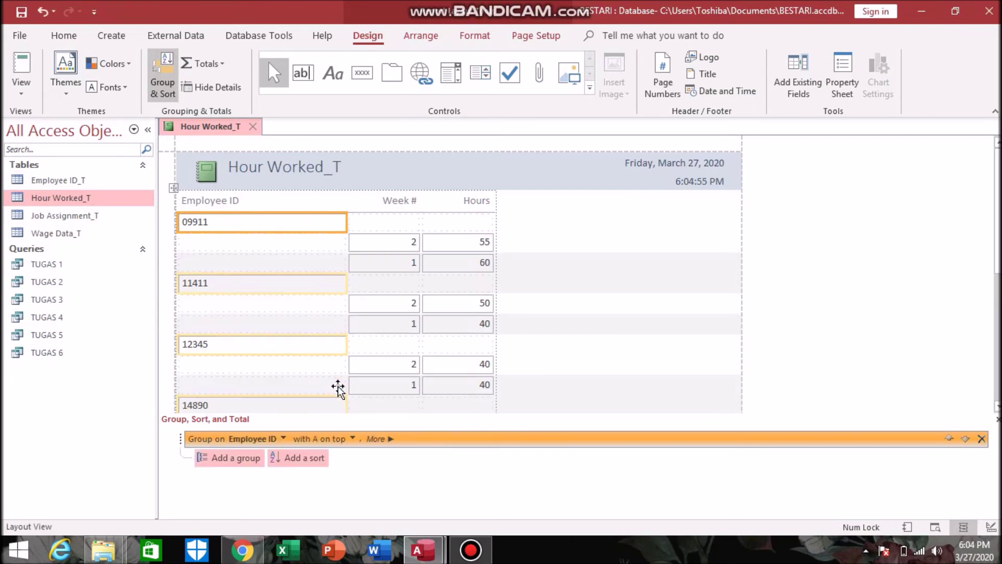
Add a sum of Hours for each Employee ID group and enlarge the total box to show its figure fully
left_click(475, 198)
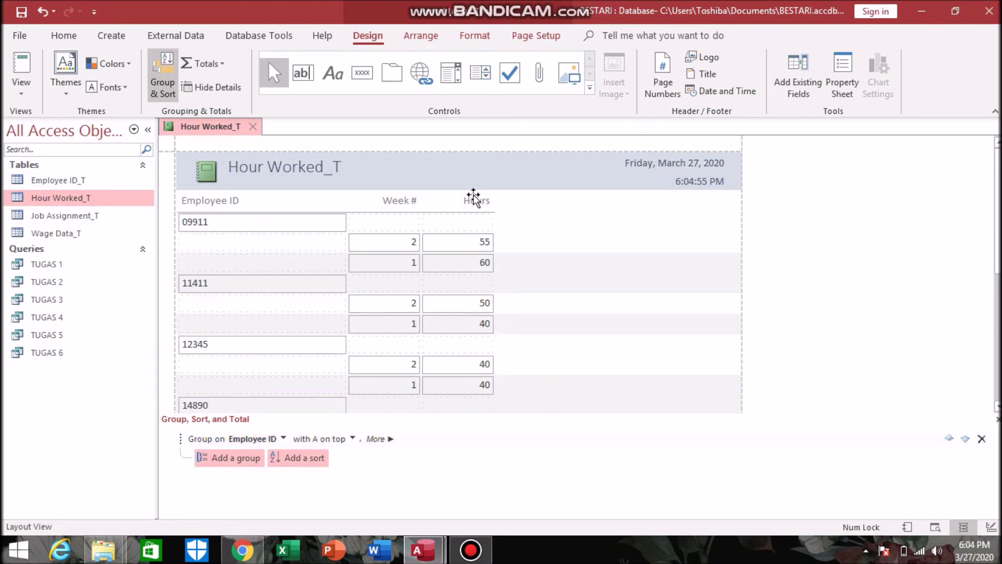
left_click(214, 67)
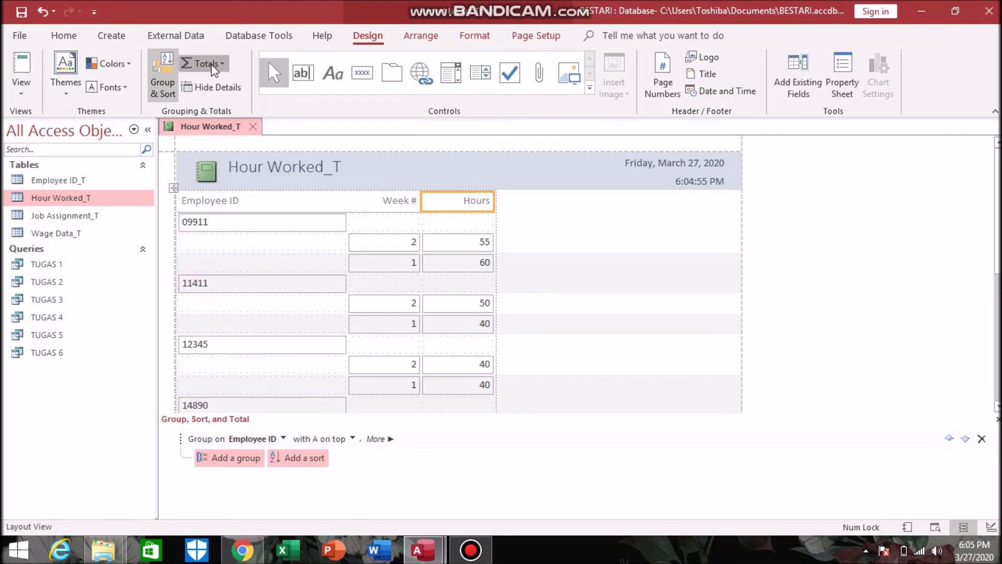
left_click(220, 85)
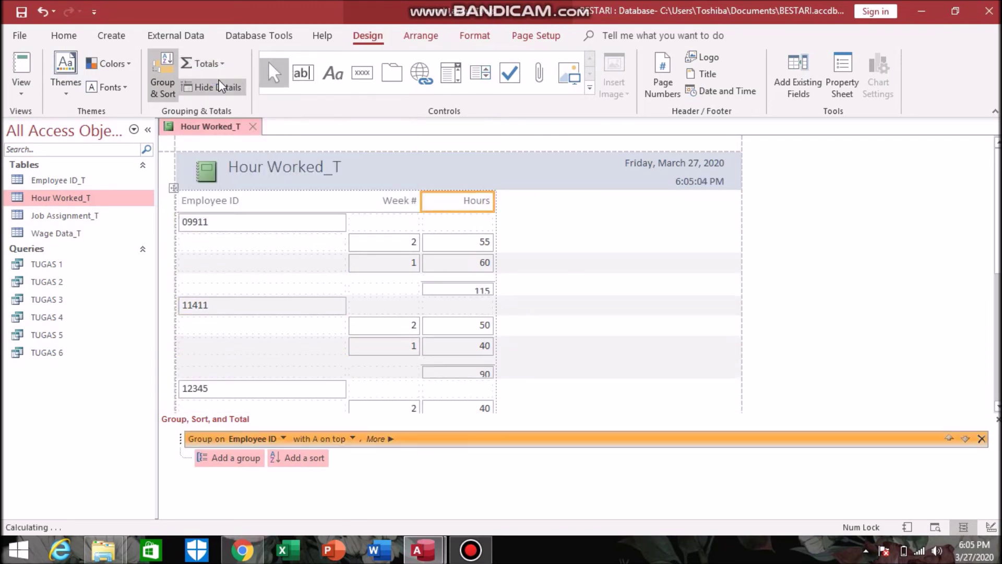
left_click(467, 293)
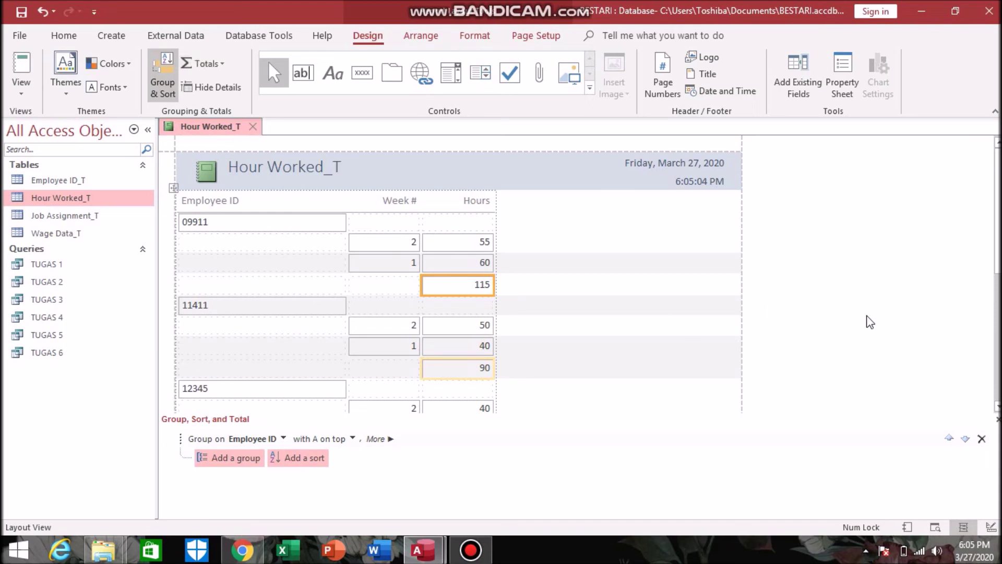
Change the report title to Hour Worked
left_click(256, 177)
left_click(255, 176)
left_click(382, 166)
key("BackSpace")
key("BackSpace")
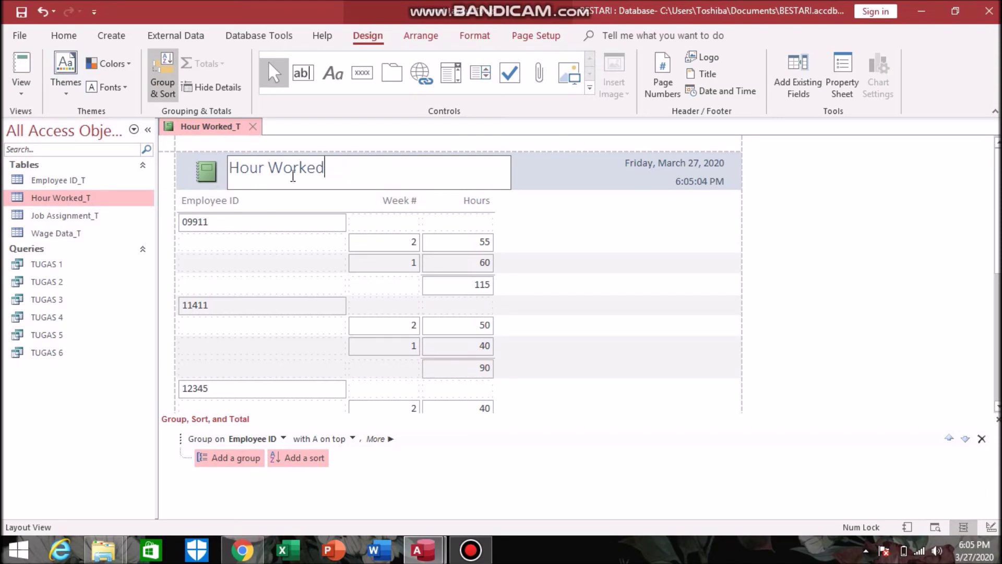
Replace the report header's logo with the Inlogo picture from the KULIAH > SEMESTER 6 > SIM folder on Local Disk (D:)
left_click(207, 173)
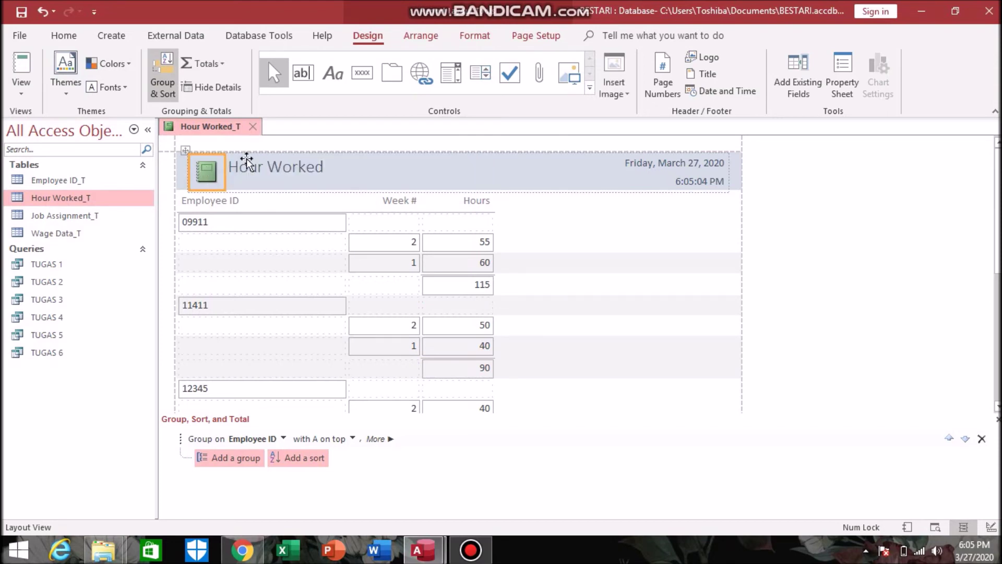
left_click(719, 52)
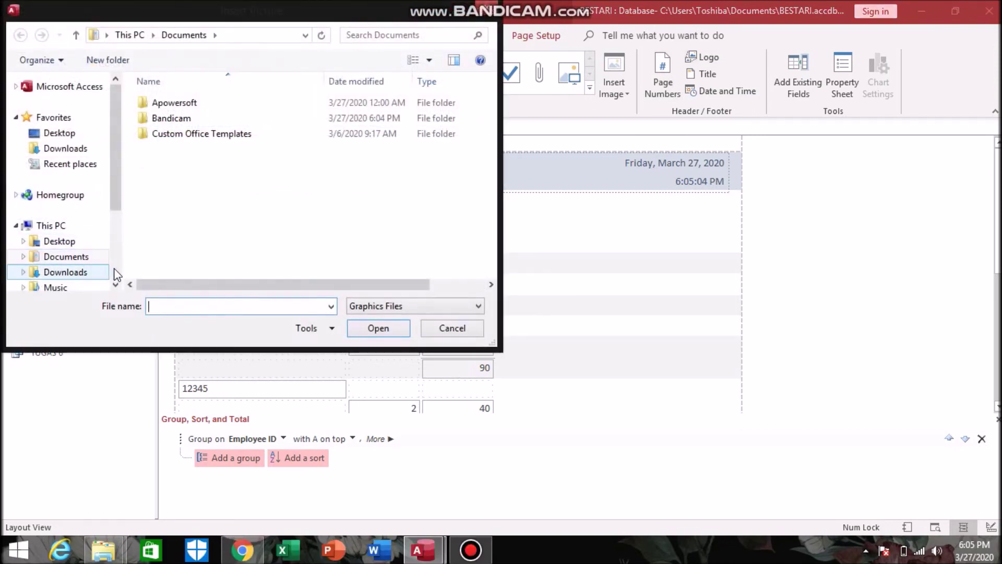
scroll(116, 275, "down", 3)
left_click_drag(89, 219, 210, 178)
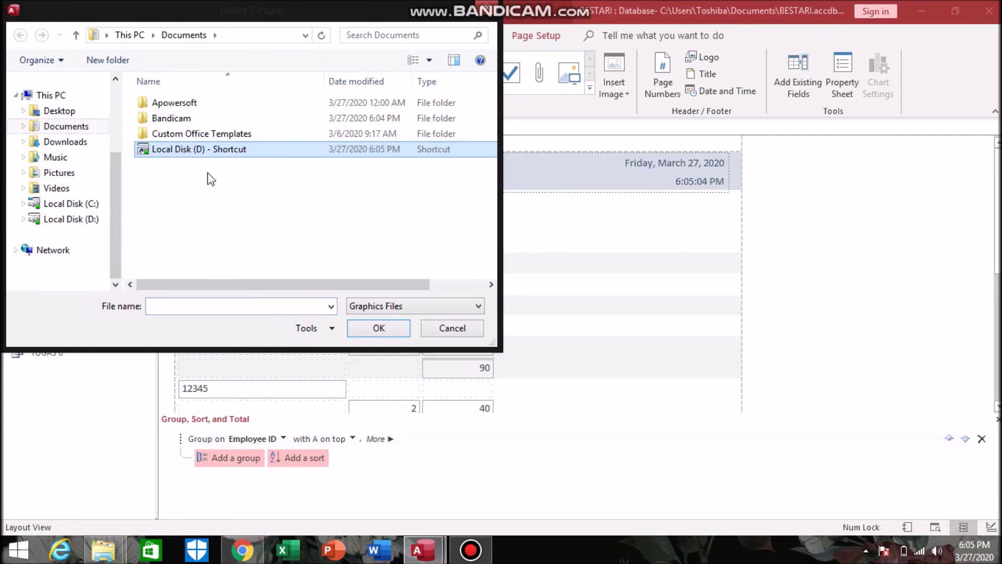
left_click(89, 220)
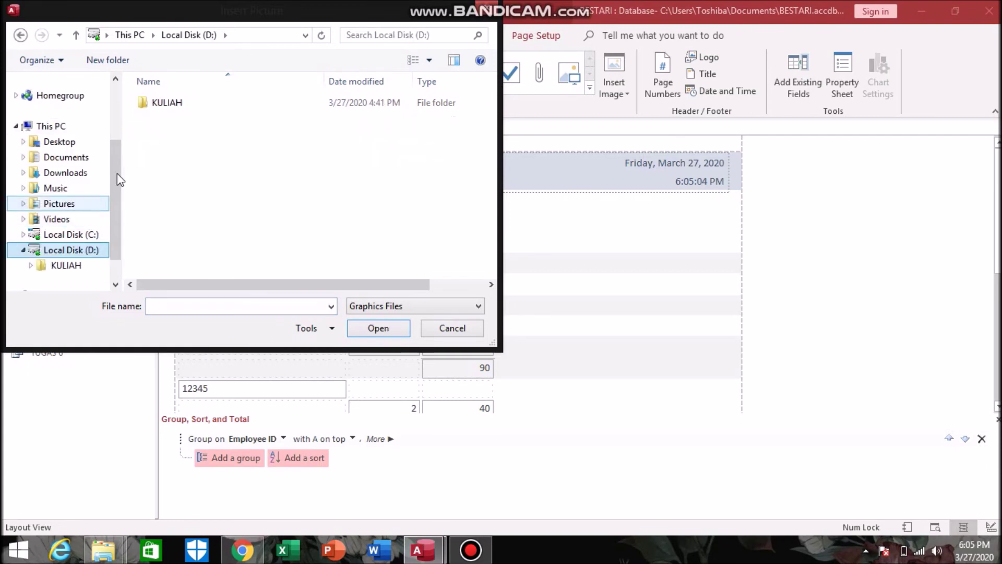
double_click(190, 104)
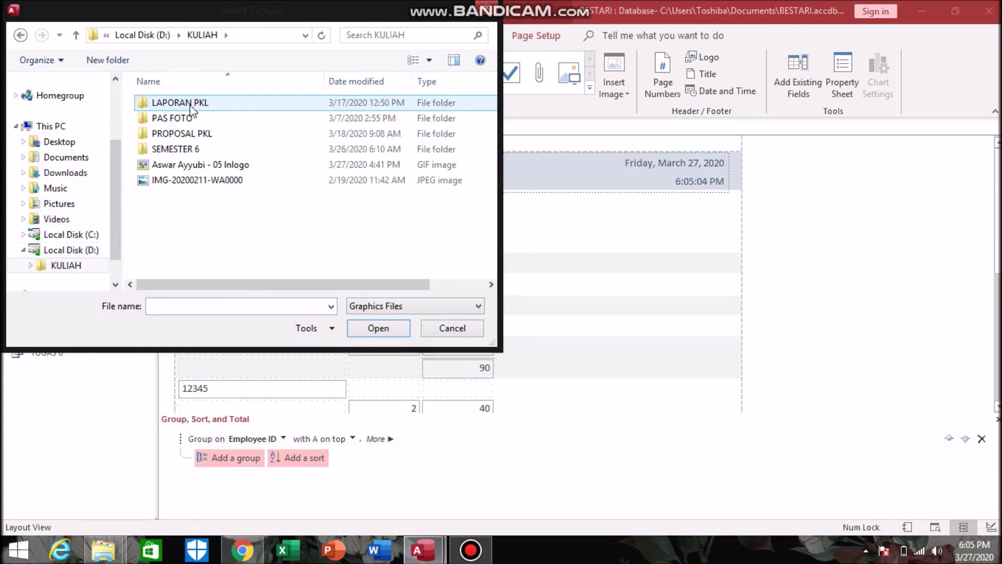
double_click(197, 150)
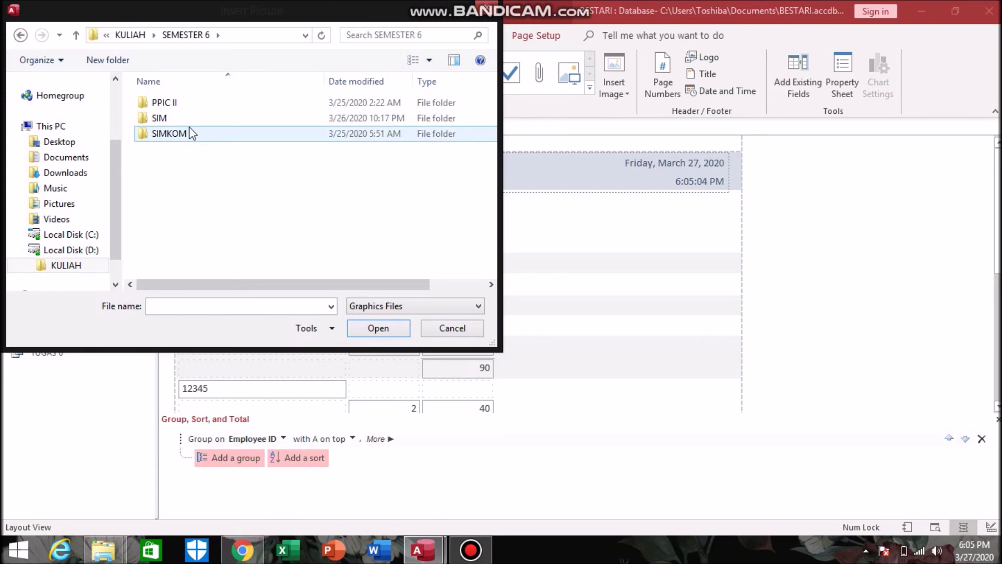
double_click(175, 119)
left_click(175, 119)
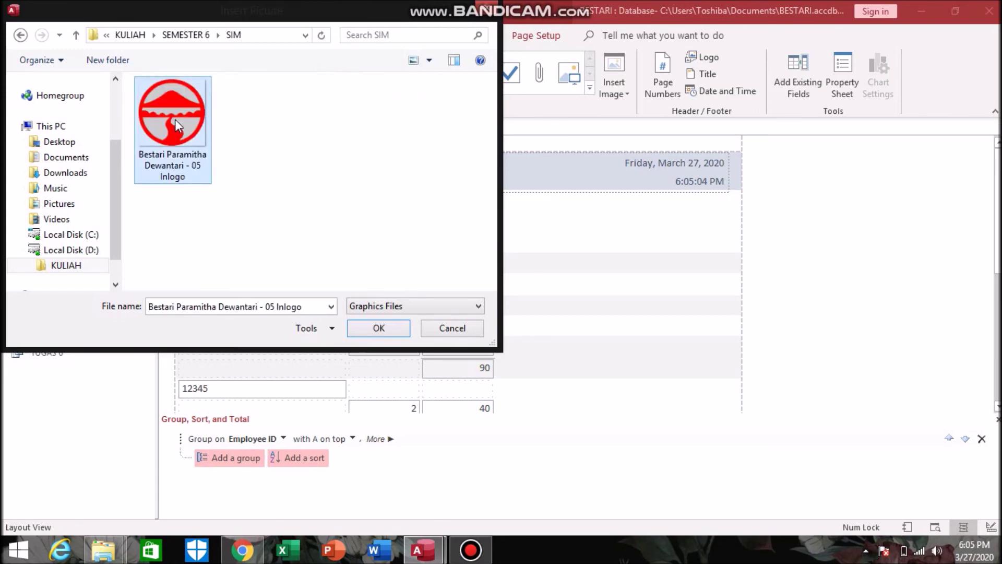
left_click(393, 328)
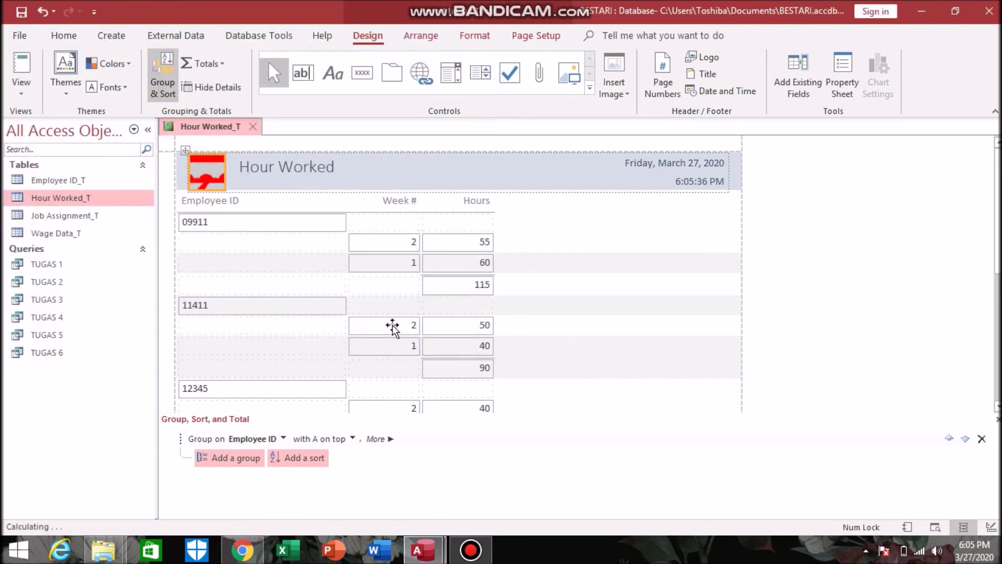
Set the logo picture's Size Mode to Stretch in its properties
left_click(839, 67)
left_click(902, 284)
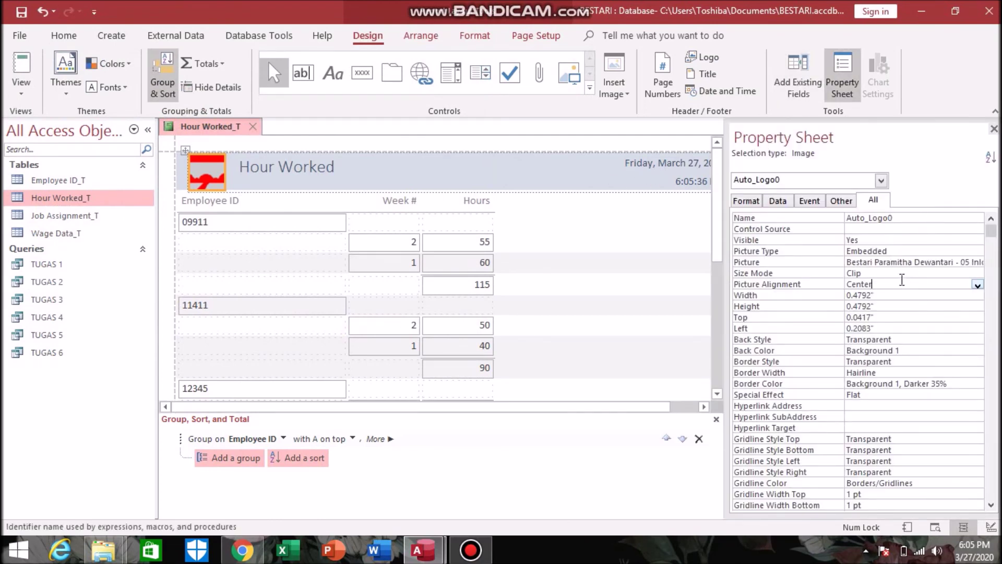
left_click(924, 274)
left_click(978, 273)
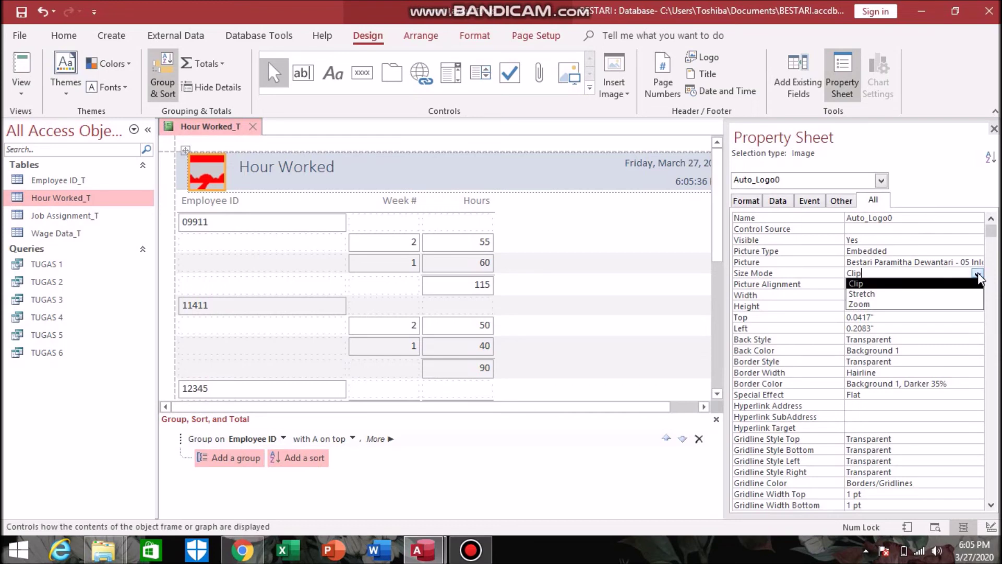
left_click(948, 293)
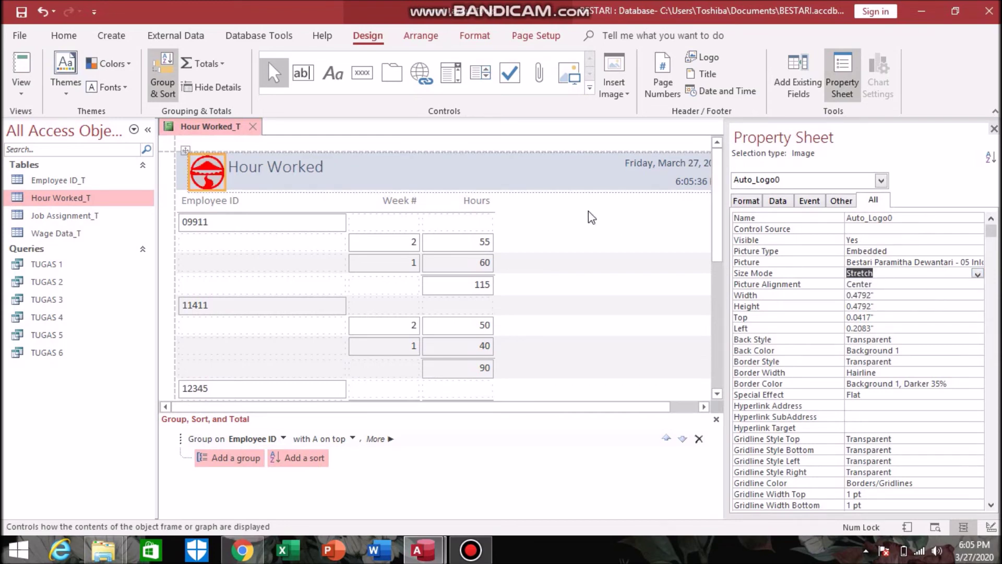
left_click(993, 129)
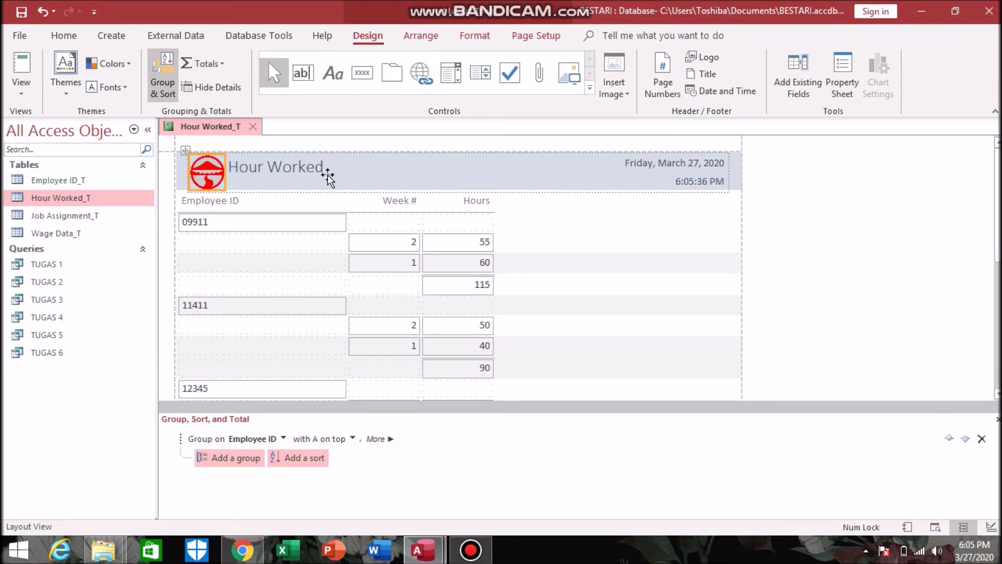
Save the report as Hour Worked_R
key("ctrl+s")
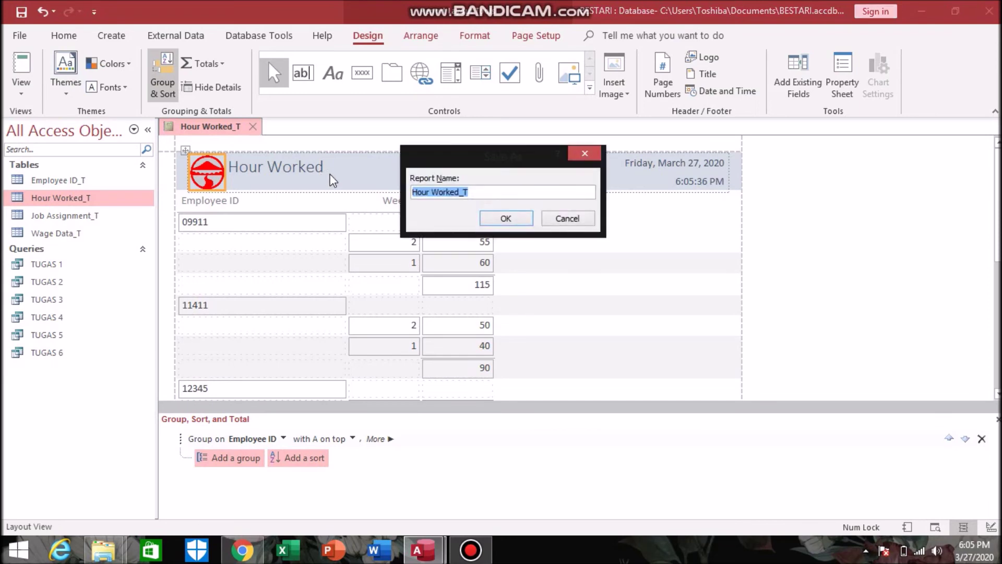
left_click(505, 195)
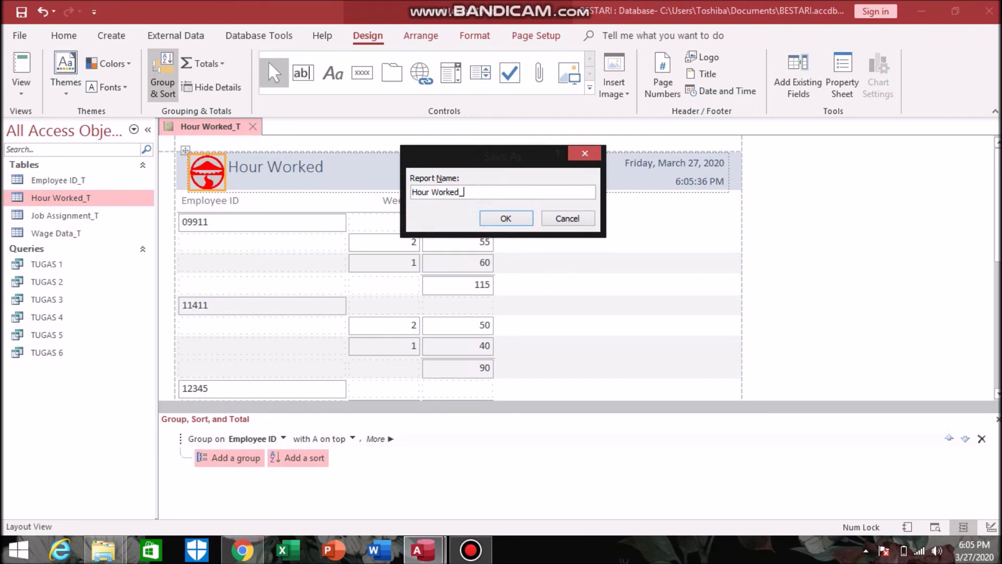
left_click(509, 222)
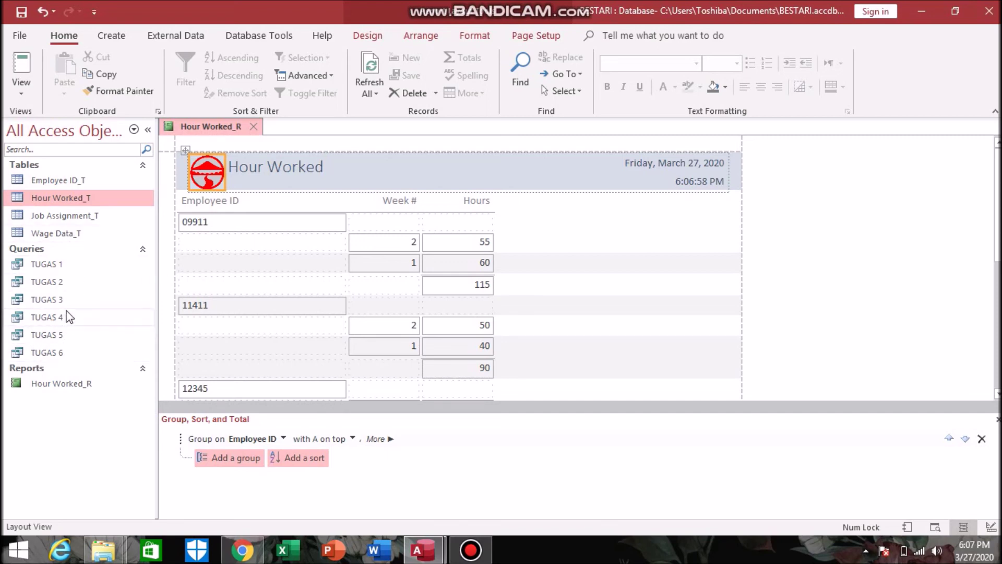
Create a query design with Employee ID_T and Hour Worked_T and link the two tables through their Employee ID fields
left_click(119, 40)
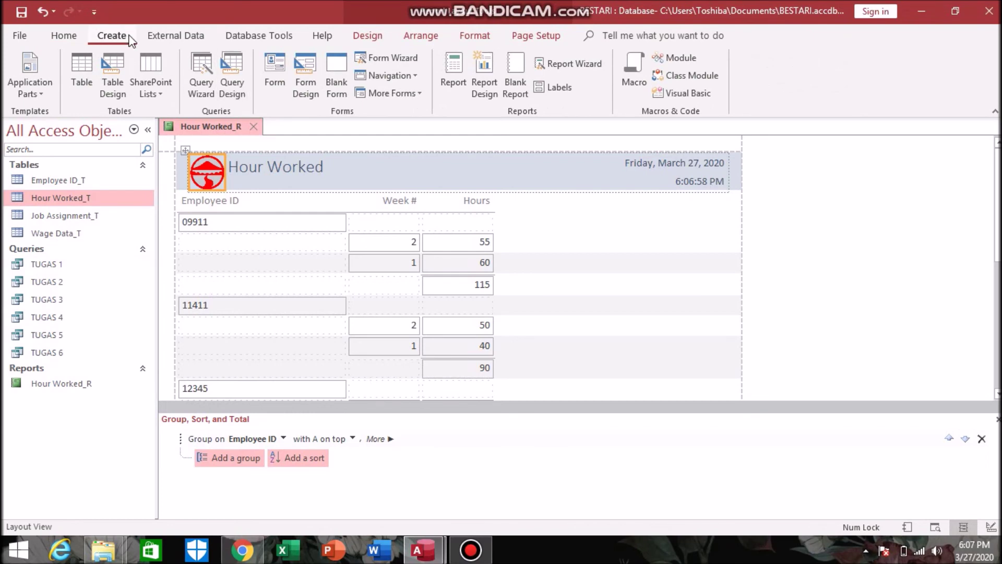
left_click(241, 68)
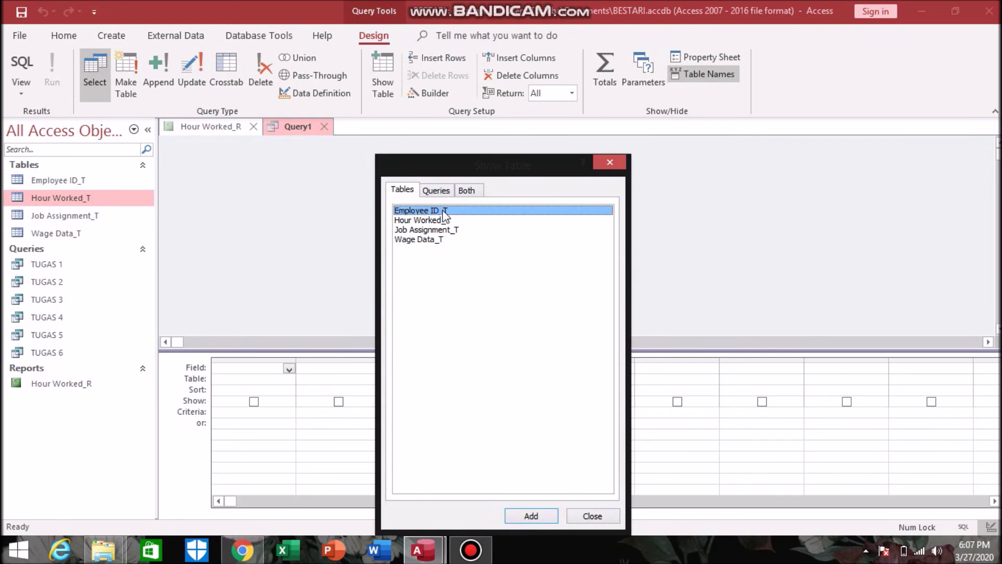
left_click(446, 221, "shift")
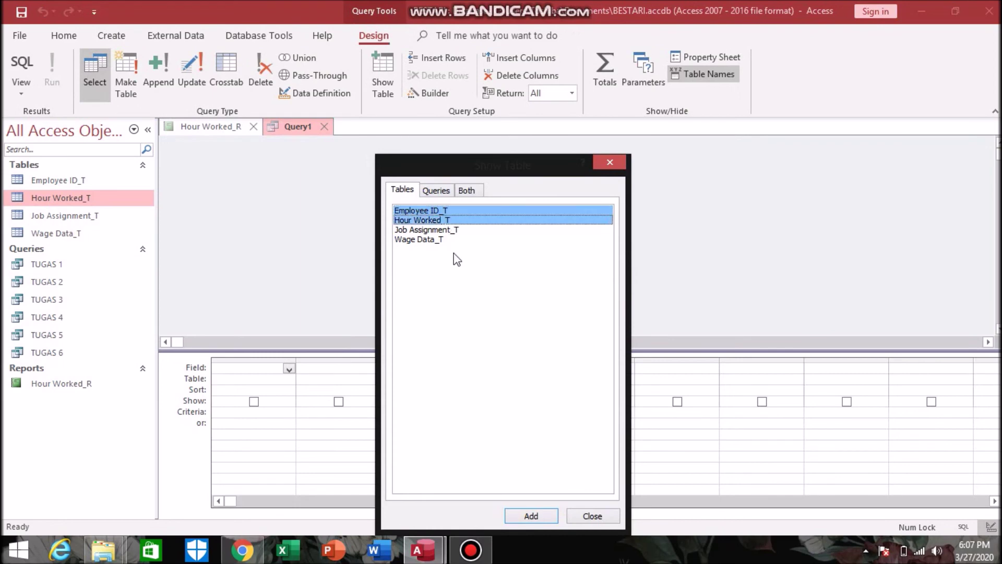
left_click(547, 523)
left_click(592, 516)
left_click_drag(242, 249, 240, 334)
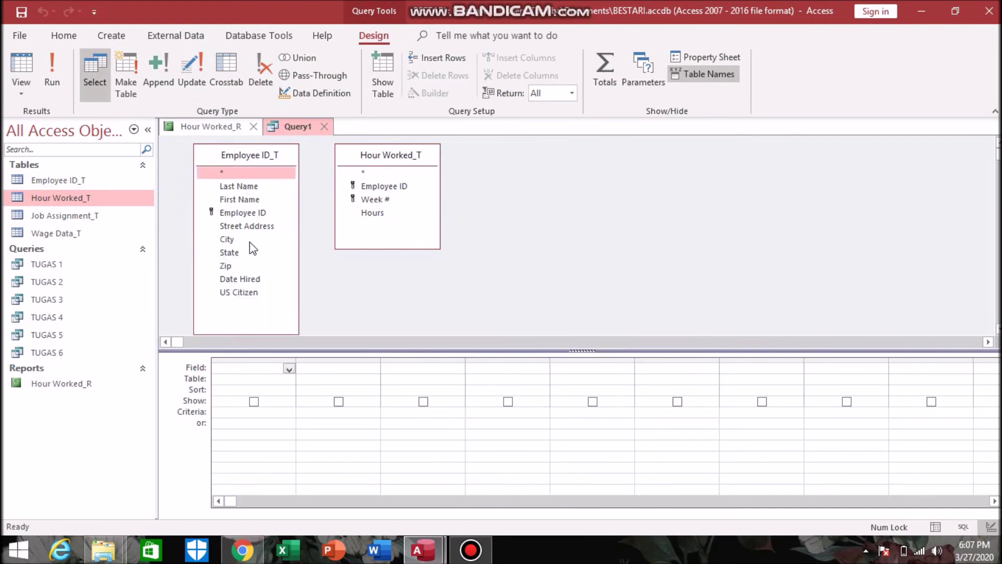
left_click_drag(261, 212, 395, 187)
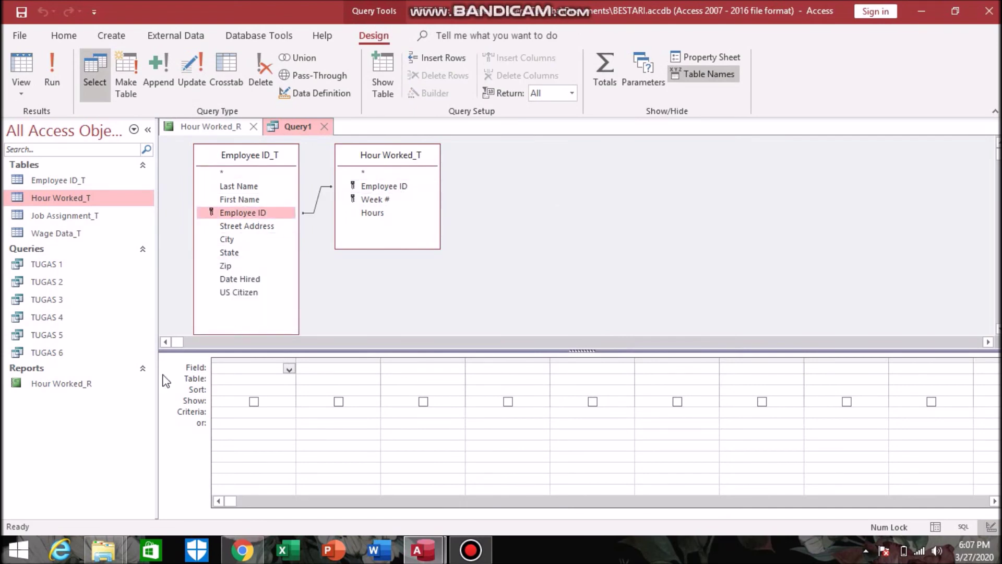
Add Last Name and First Name from Employee ID_T and Week # and Hours from Hour Worked_T, and run the query
left_click(232, 368)
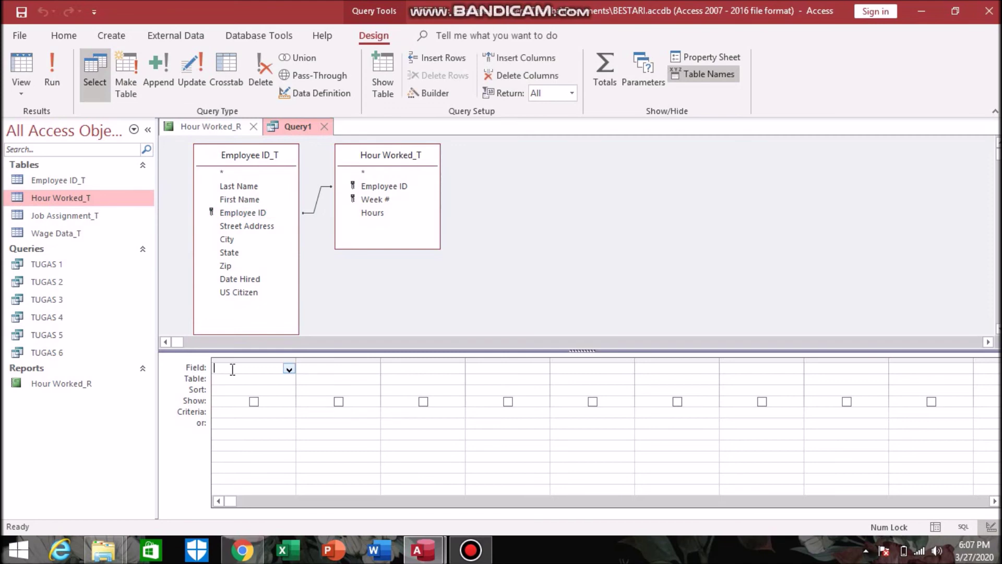
double_click(238, 186)
left_click(367, 369)
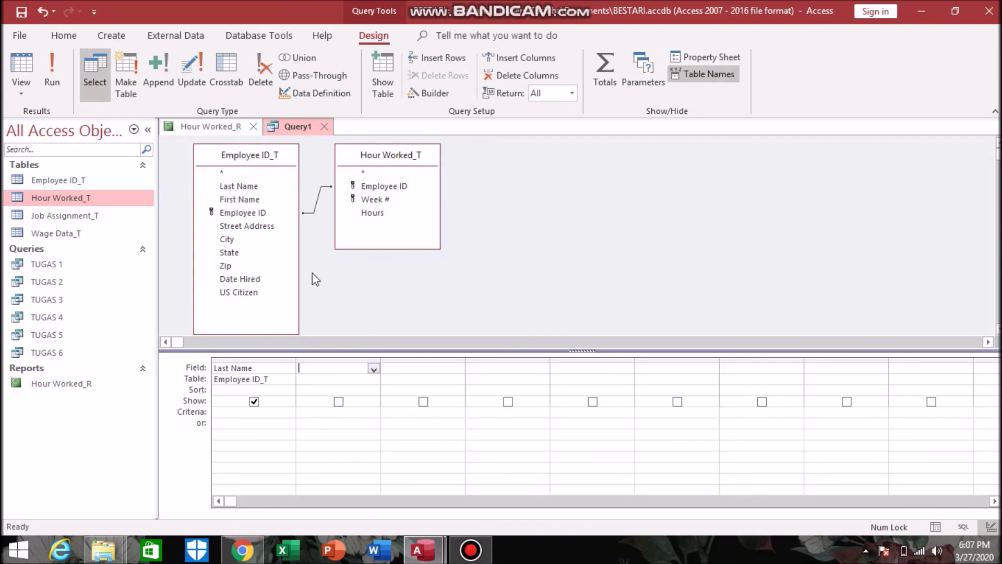
left_click(256, 201)
double_click(256, 201)
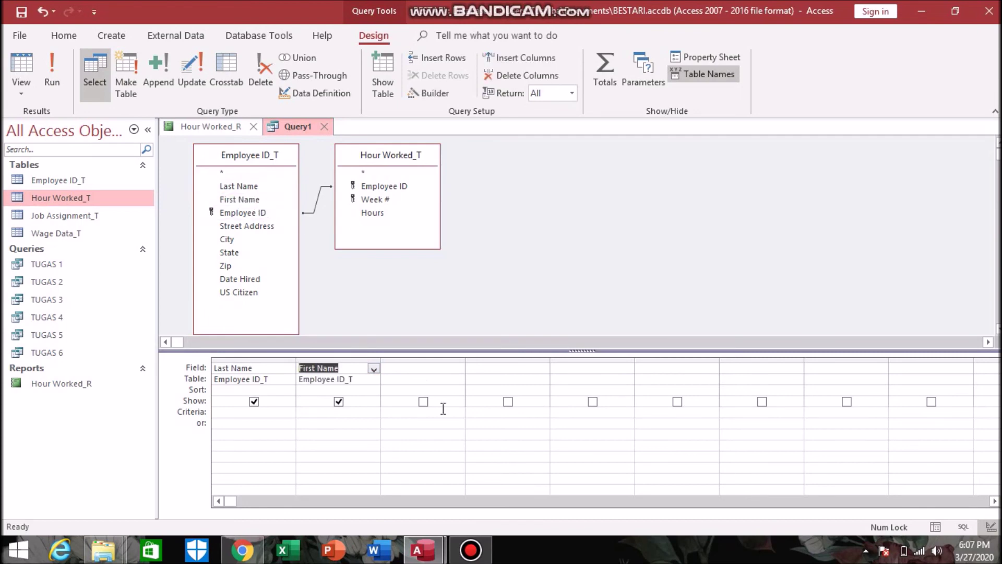
left_click(416, 369)
double_click(379, 199)
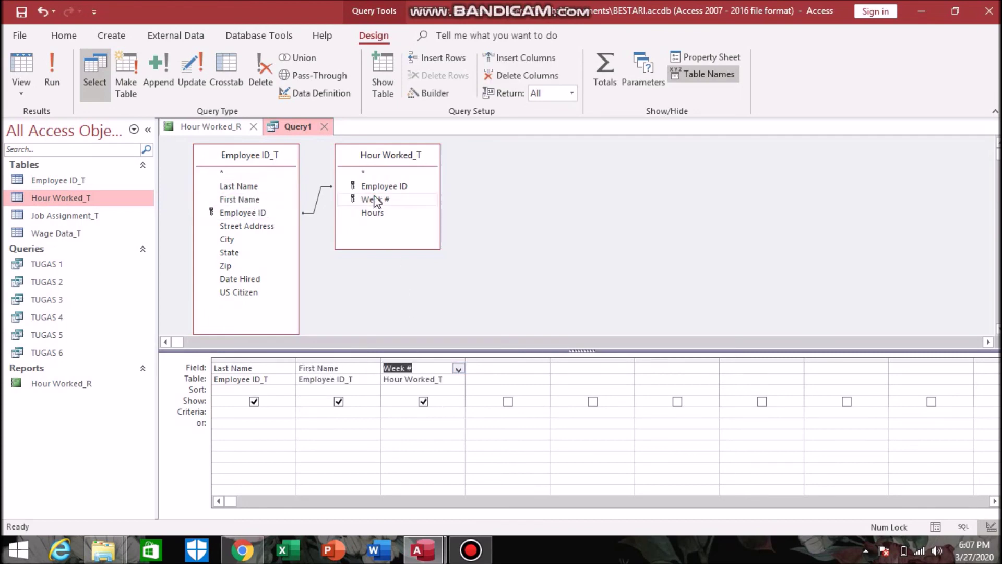
left_click(499, 368)
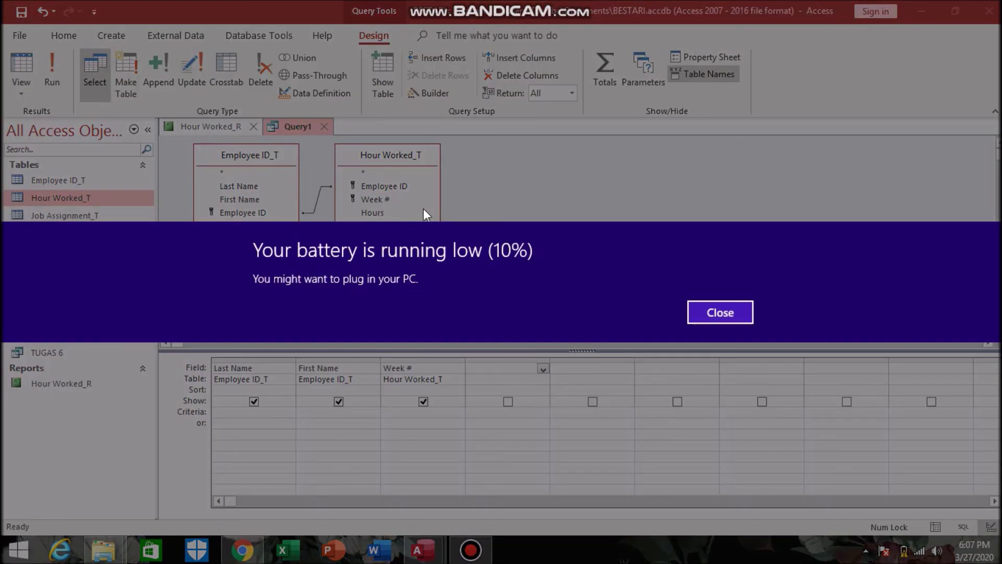
left_click(726, 316)
double_click(380, 213)
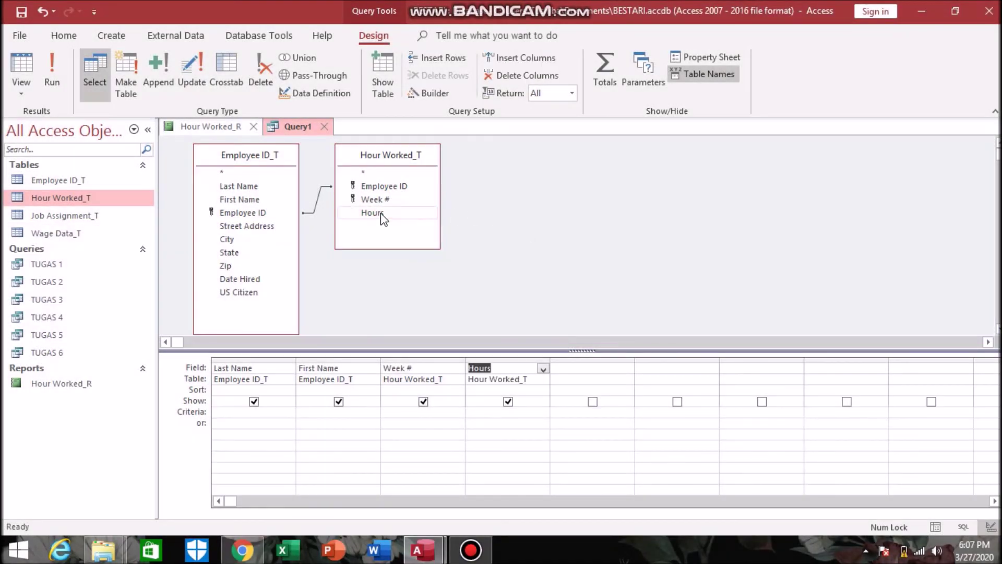
left_click(62, 64)
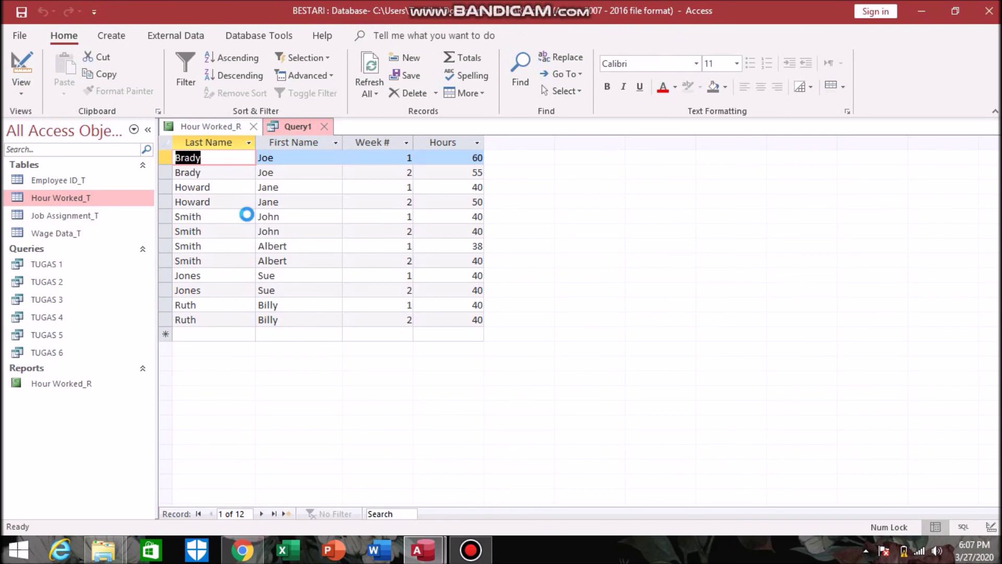
Save the query as Hours Worked by Name_Q
key("ctrl+s")
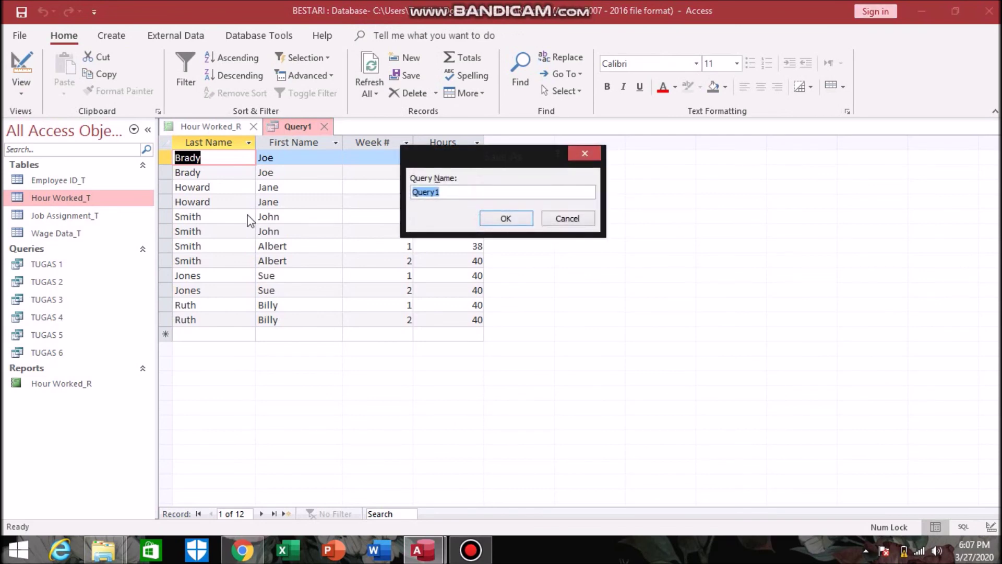
type("Hours Worked by Name_Q")
key("Return")
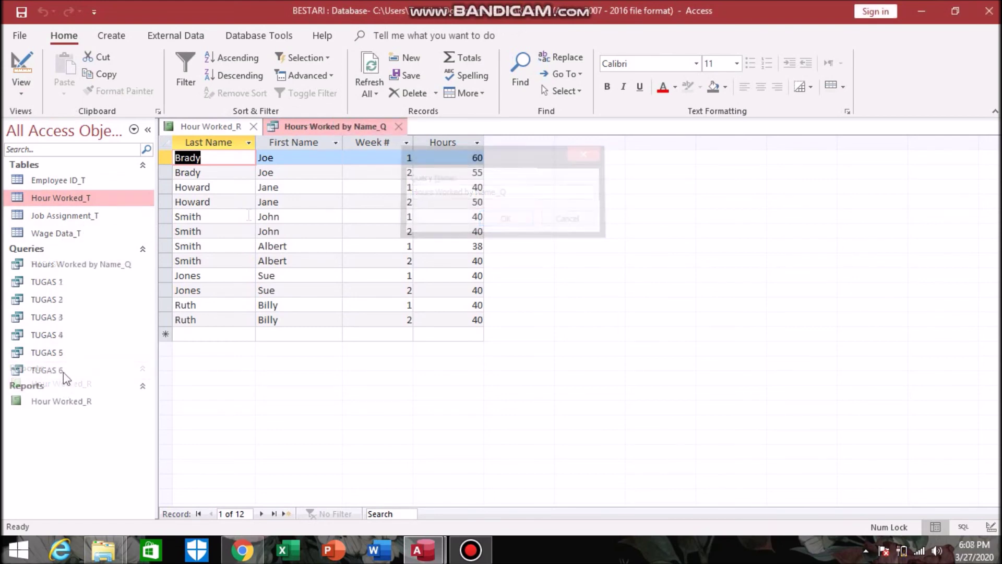
Create a report from the Hours Worked by Name_Q query and group it on Last Name
left_click(78, 266)
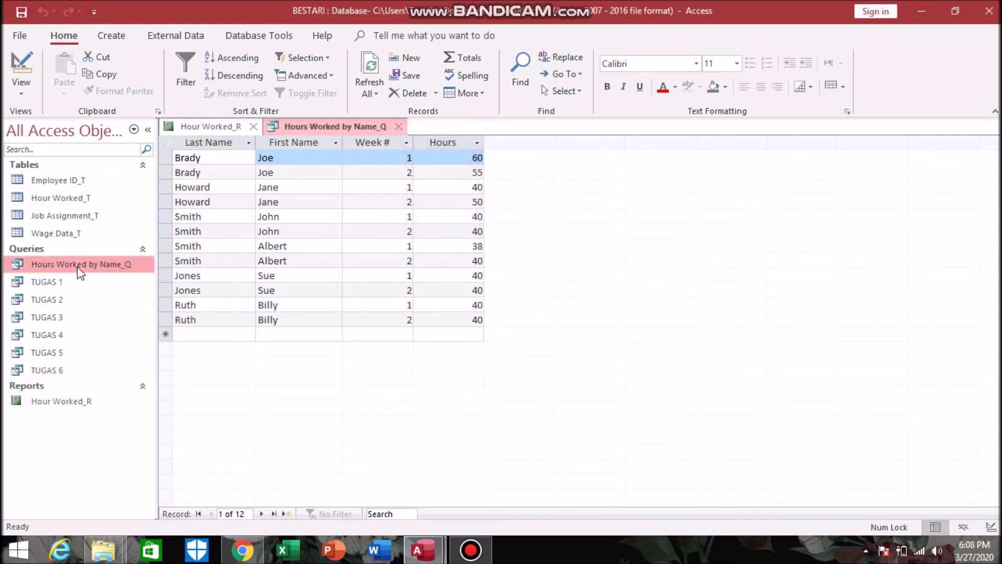
left_click(111, 35)
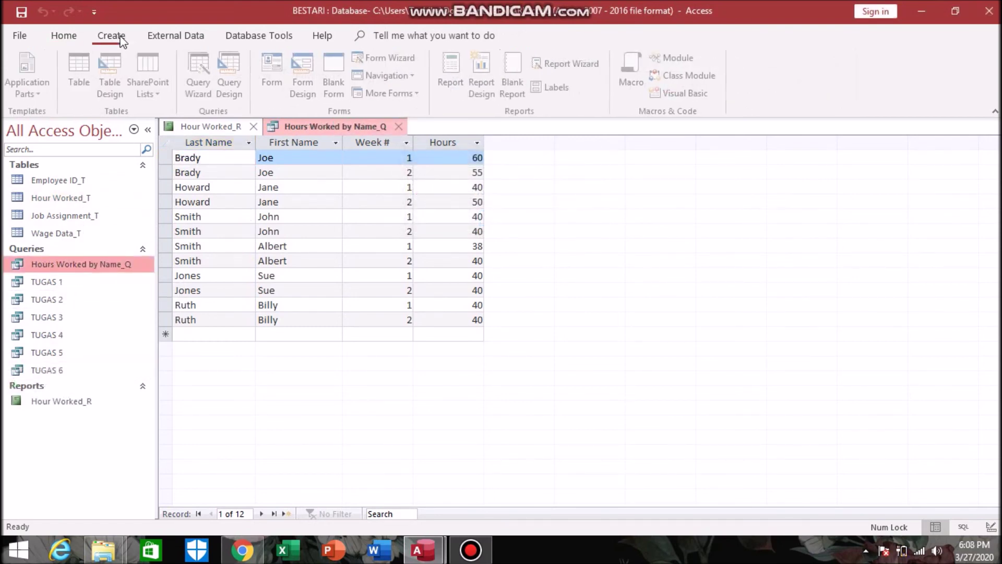
left_click(454, 67)
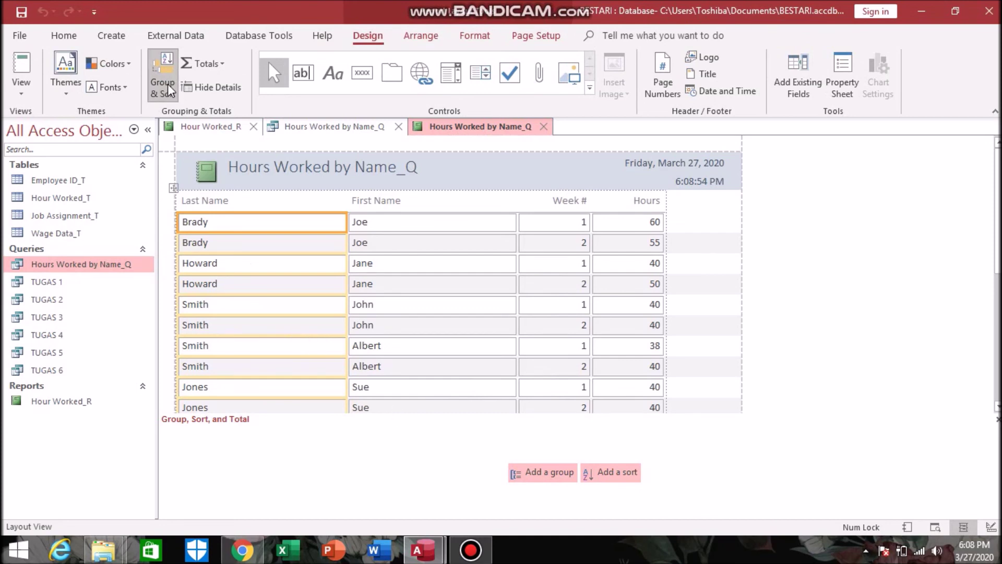
left_click(550, 476)
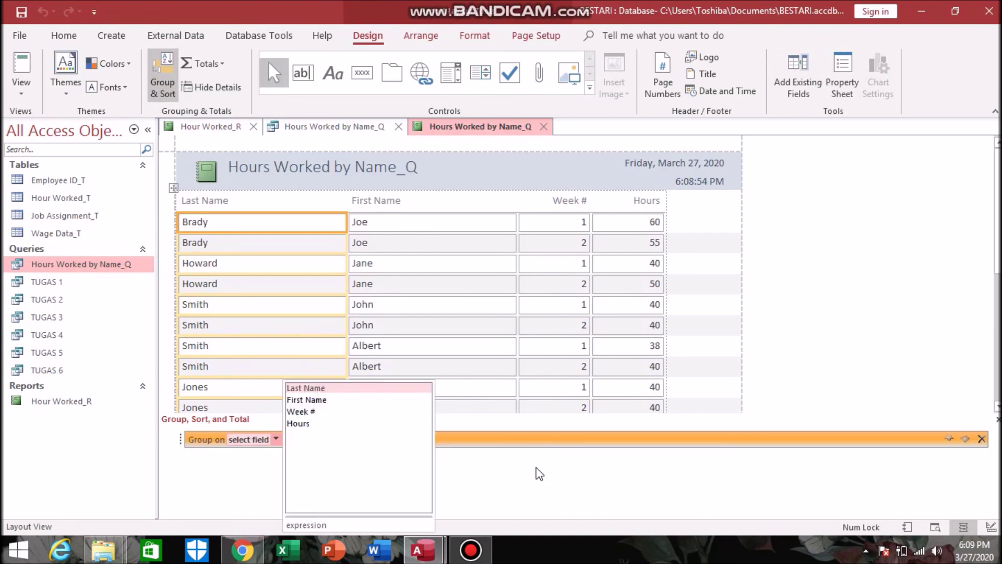
left_click(306, 388)
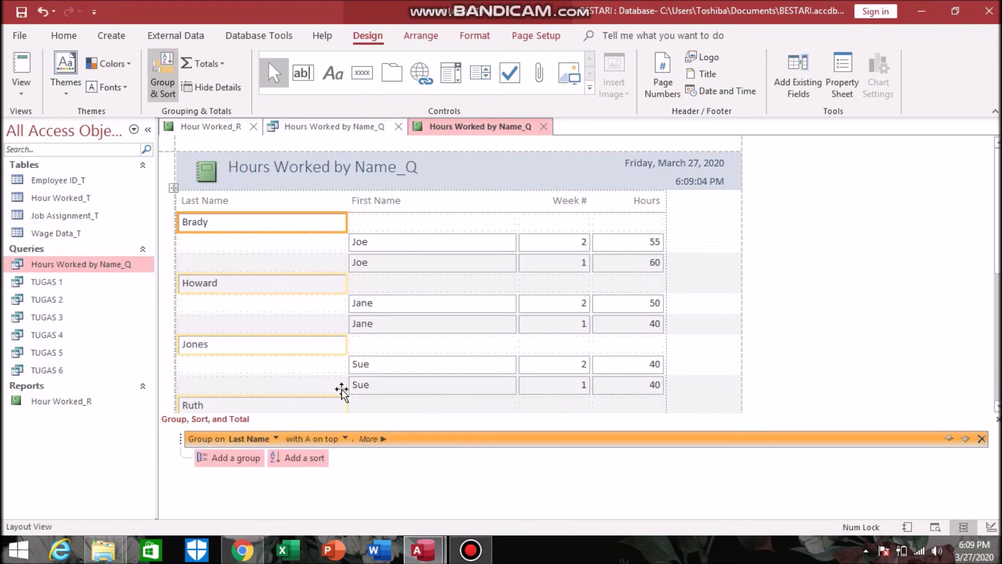
Move the First Name, Week # and Hours fields up into the Last Name group header row
left_click_drag(411, 242, 408, 224)
left_click_drag(538, 253, 538, 222)
left_click_drag(617, 247, 613, 214)
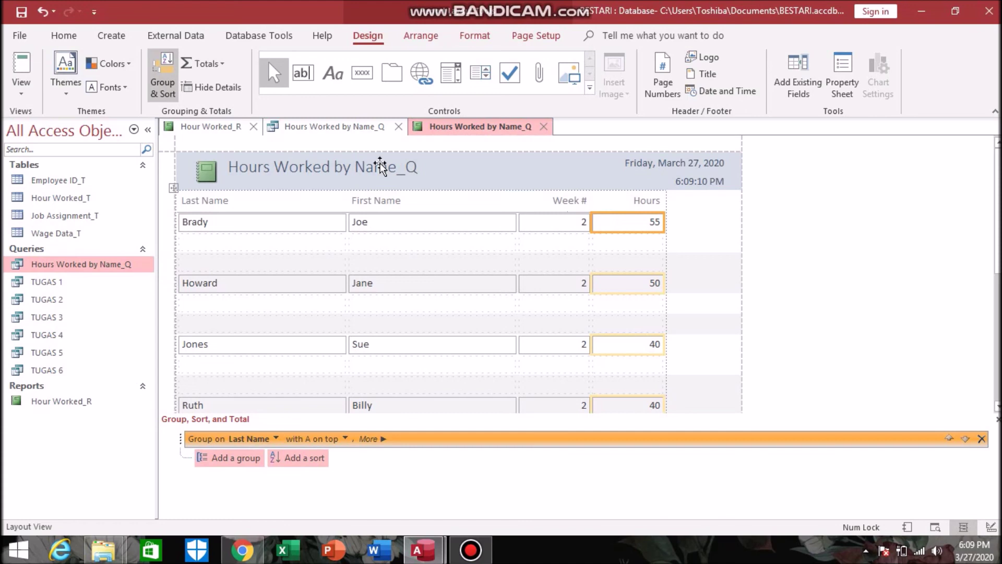
Shorten the report's header title to Hours Worked by Name
double_click(400, 170)
left_click(425, 170)
key("BackSpace")
key("BackSpace")
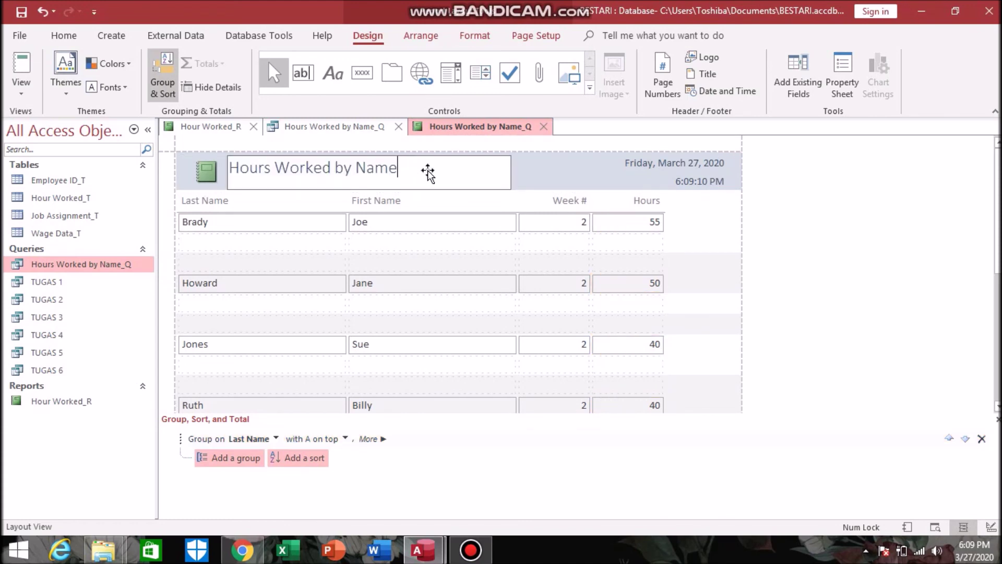
Replace the report header's logo with the red Inlogo picture from the SIM folder
left_click(202, 178)
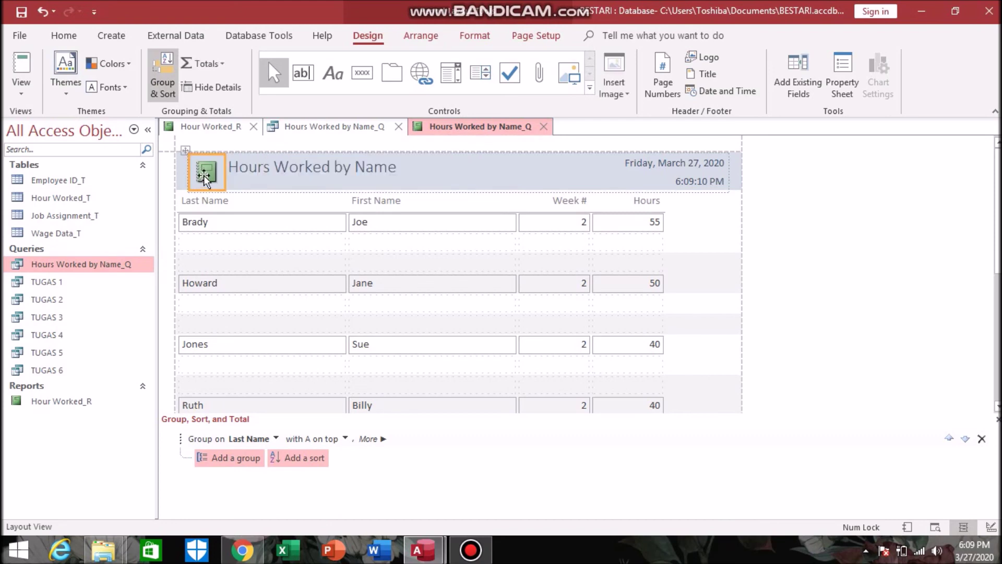
left_click(707, 56)
left_click(209, 117)
left_click(384, 332)
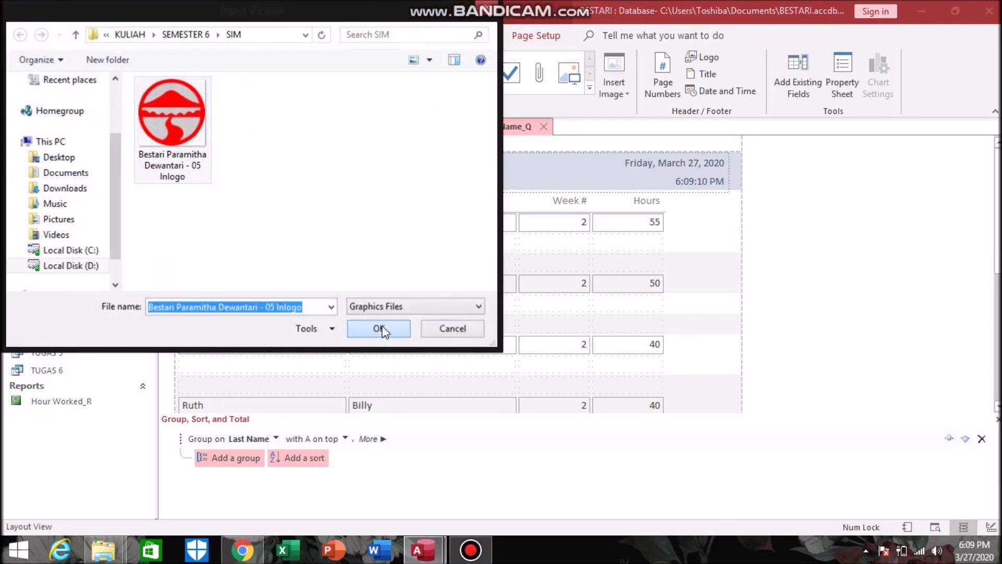
Set the report logo's Size Mode to Stretch and close its properties
left_click(847, 62)
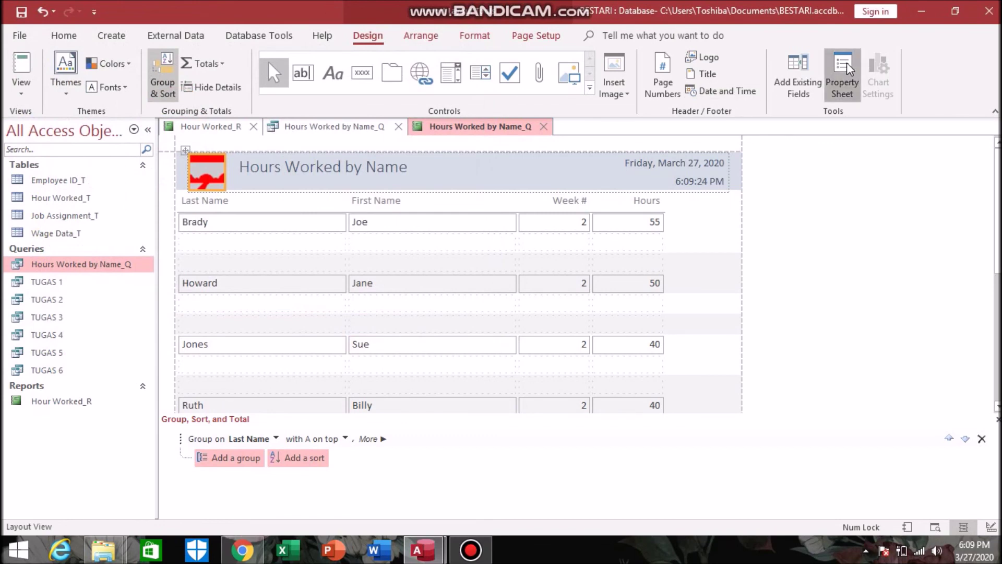
left_click(906, 273)
left_click(977, 274)
left_click(913, 304)
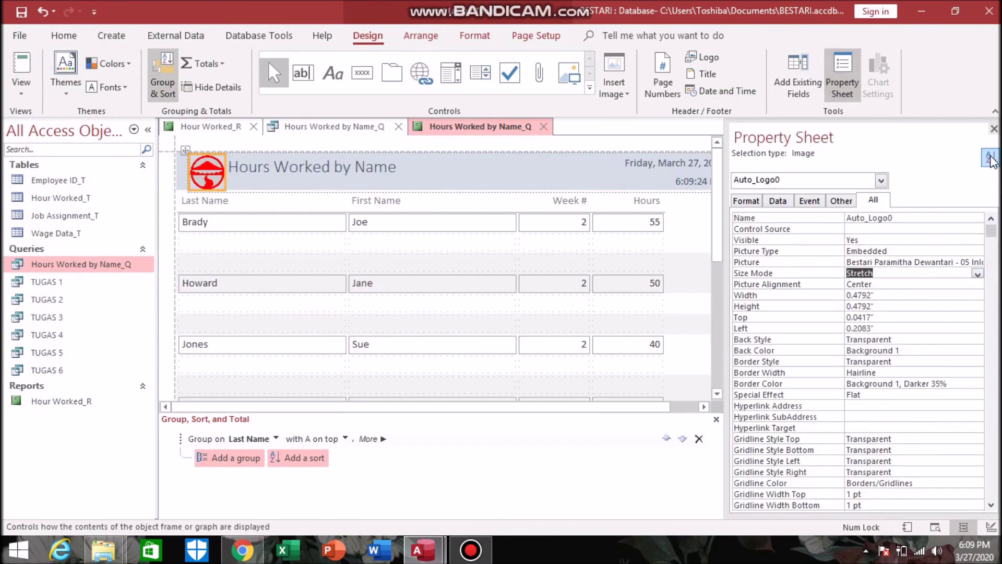
left_click(994, 128)
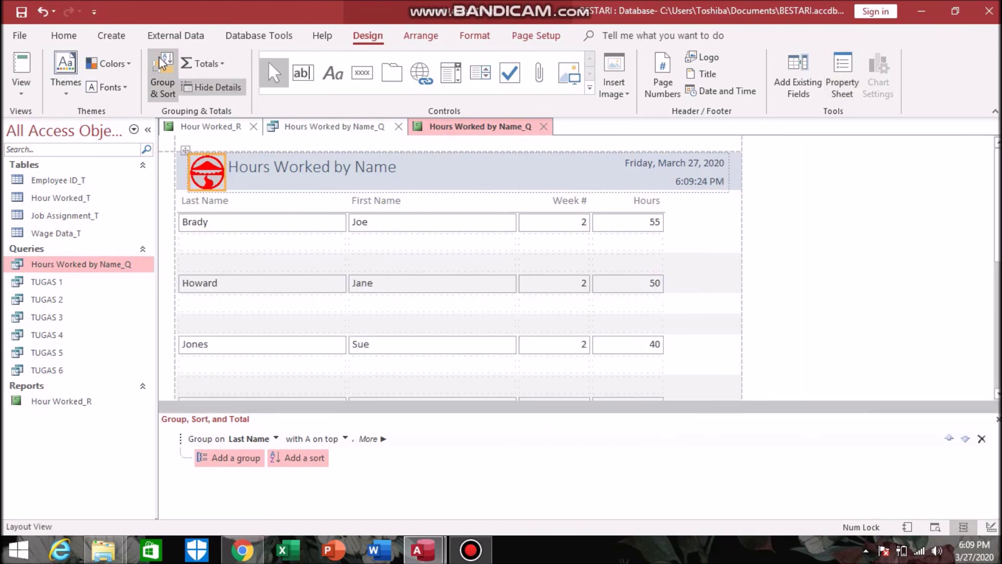
Save the report as Hours Worked by Name_R
left_click(19, 15)
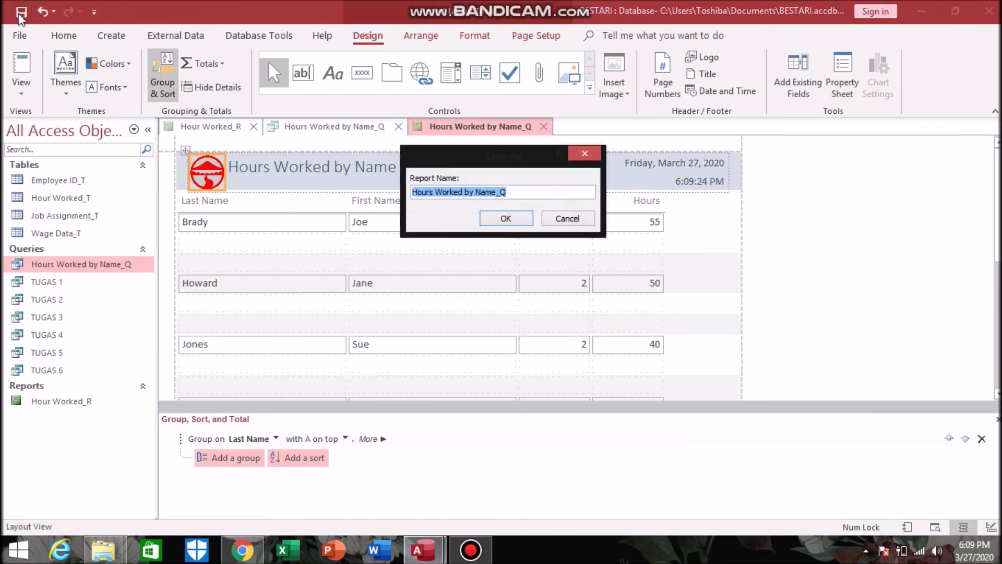
left_click(530, 191)
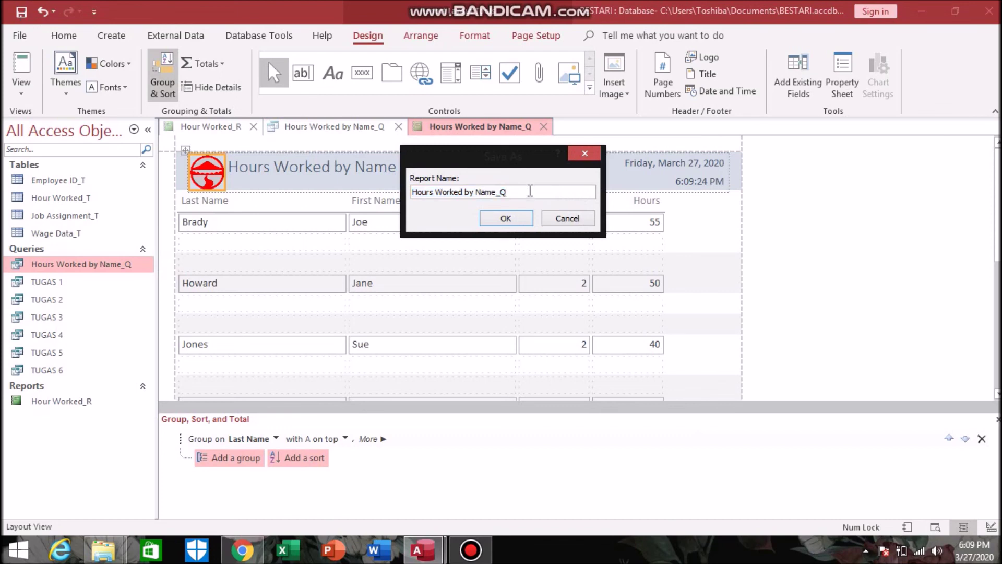
key("BackSpace")
key("Return")
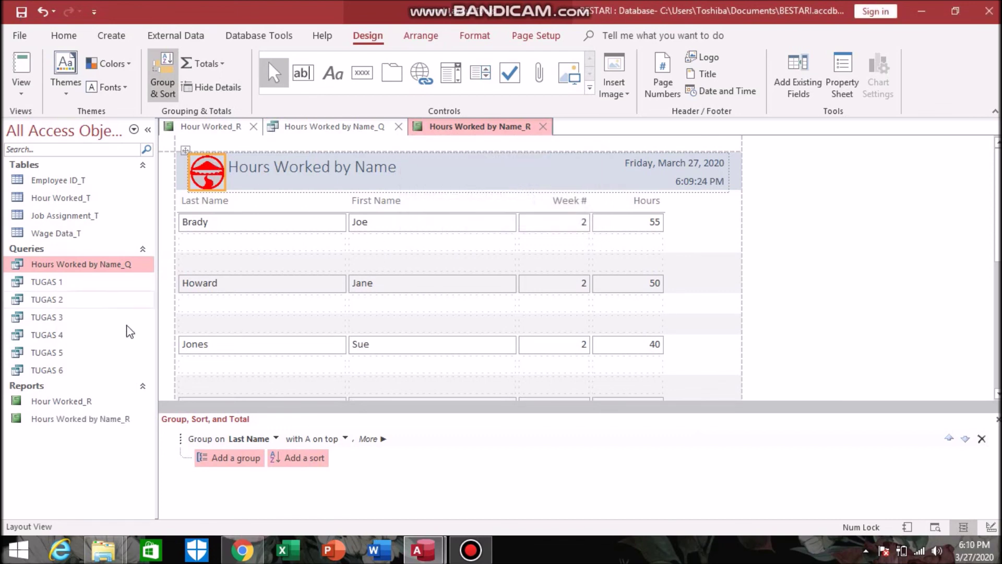
Create a form based on the Employee ID_T table
left_click(74, 183)
left_click(112, 35)
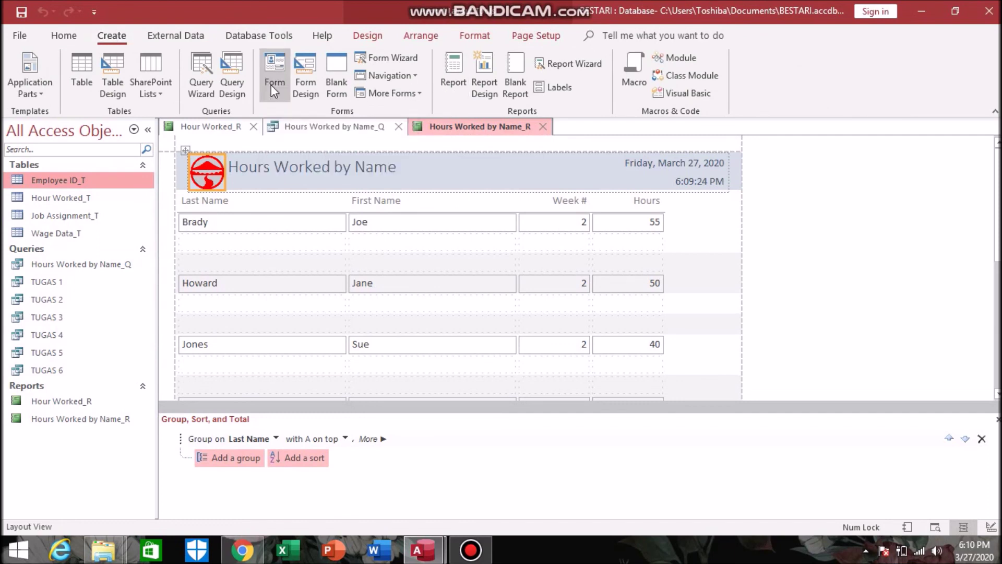
left_click(273, 84)
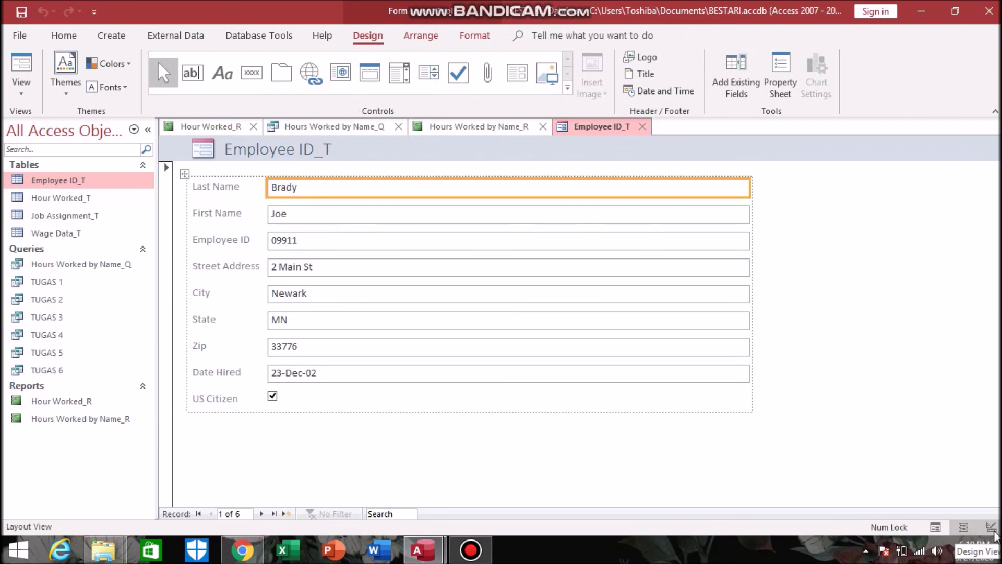
In Design View, add Hour Worked_T as a subform below the form's fields, linked to Employee ID_T using Employee ID
left_click(993, 529)
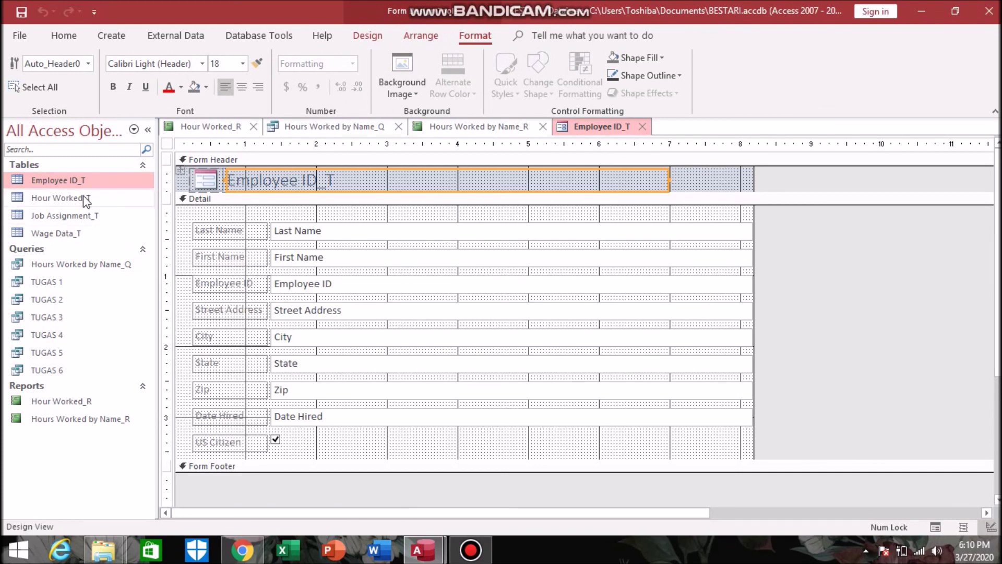
left_click_drag(83, 195, 486, 445)
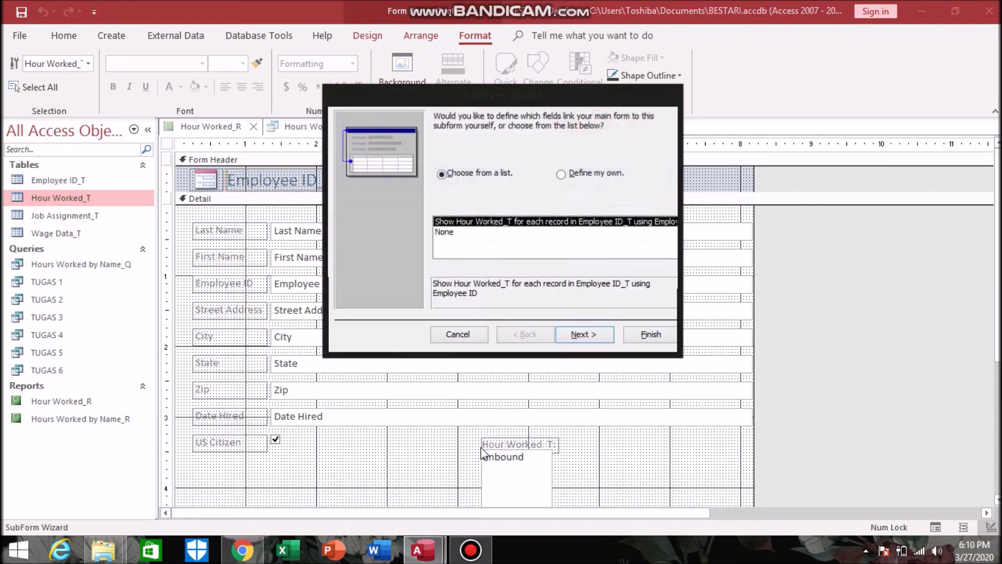
left_click(645, 337)
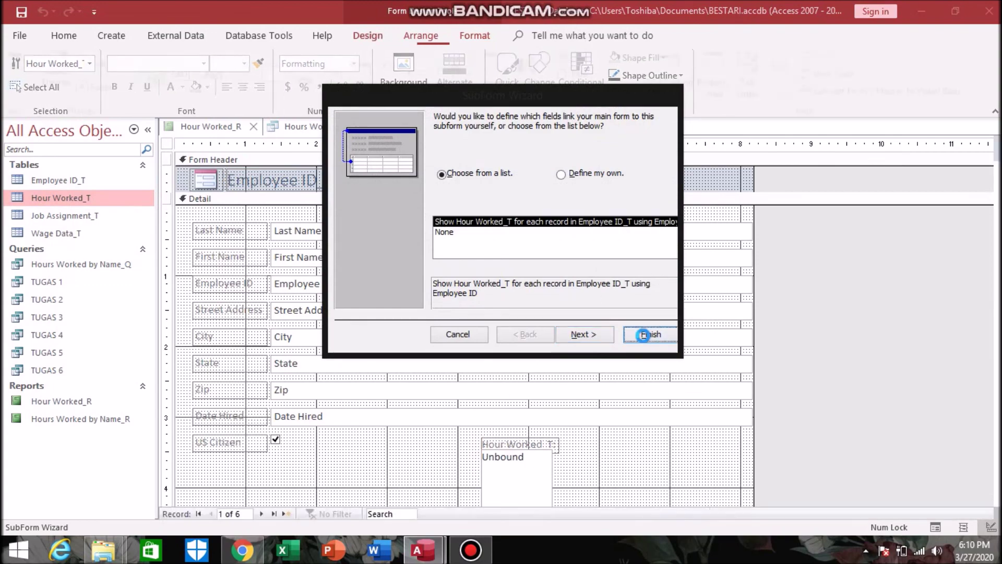
Delete the Hour Worked_T subform label above the subform
scroll(488, 301, "down", 3)
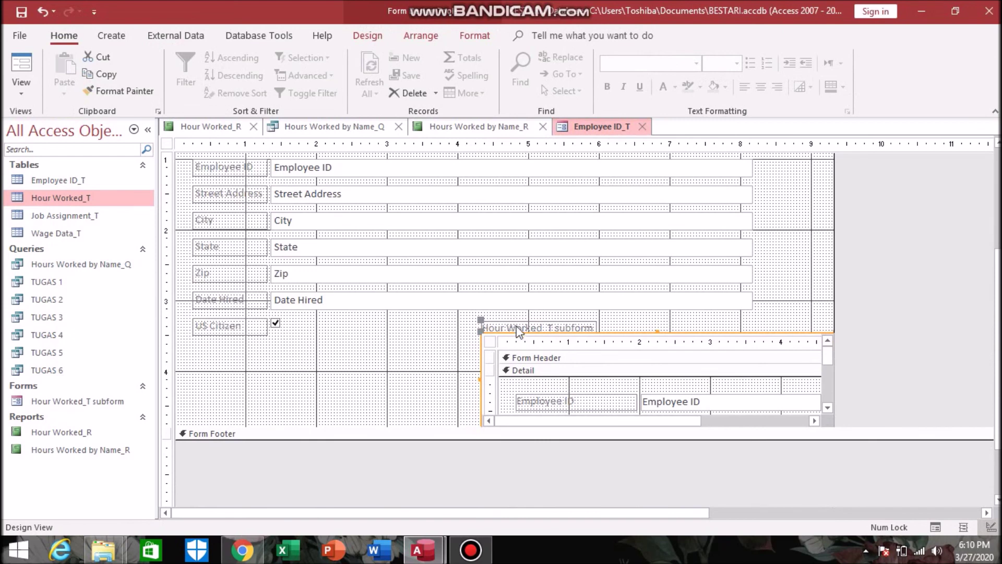
left_click(519, 327)
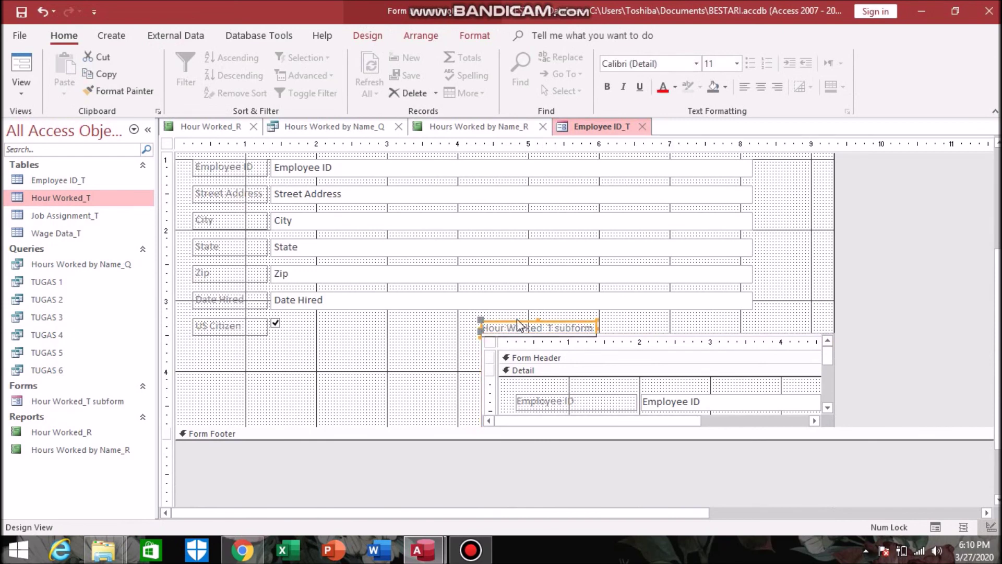
key("Delete")
Delete the Employee ID label and its text box from the subform's Detail section
left_click(584, 400)
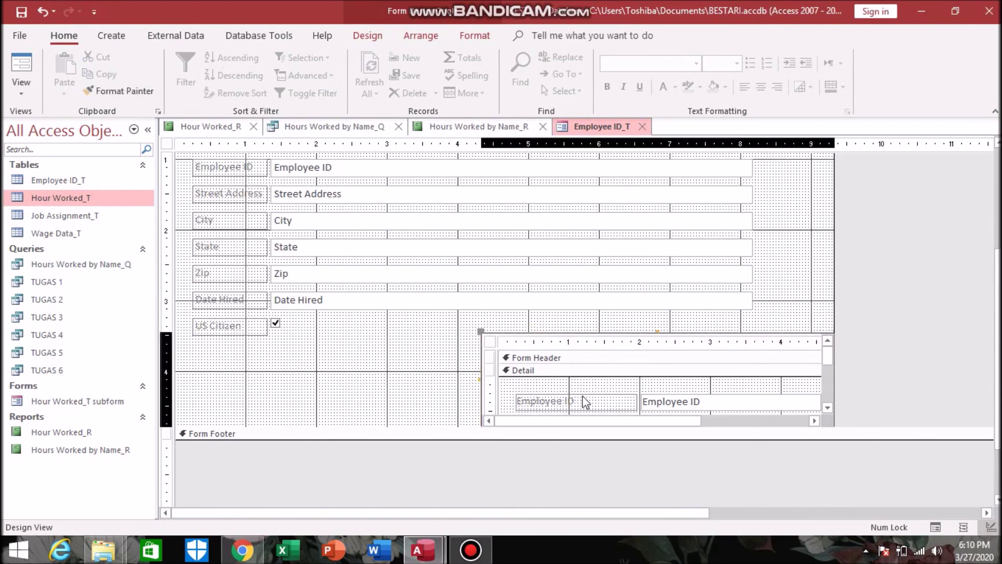
left_click(596, 394)
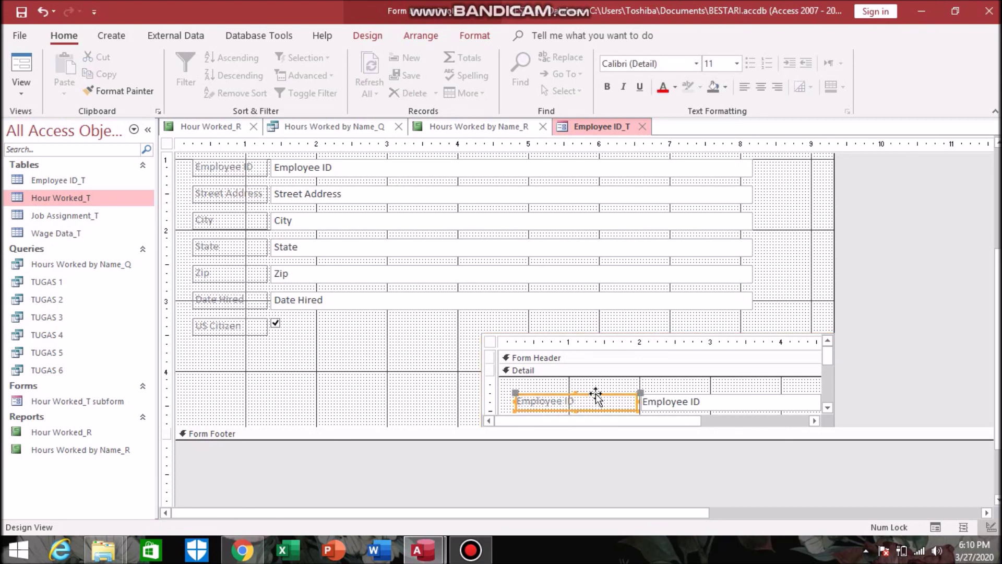
key("Delete")
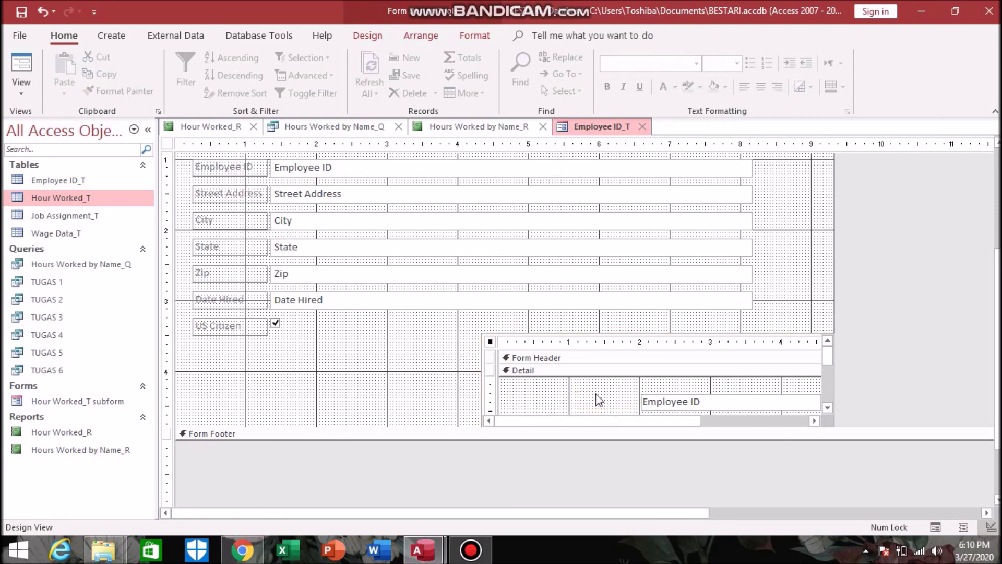
left_click(709, 401)
key("Delete")
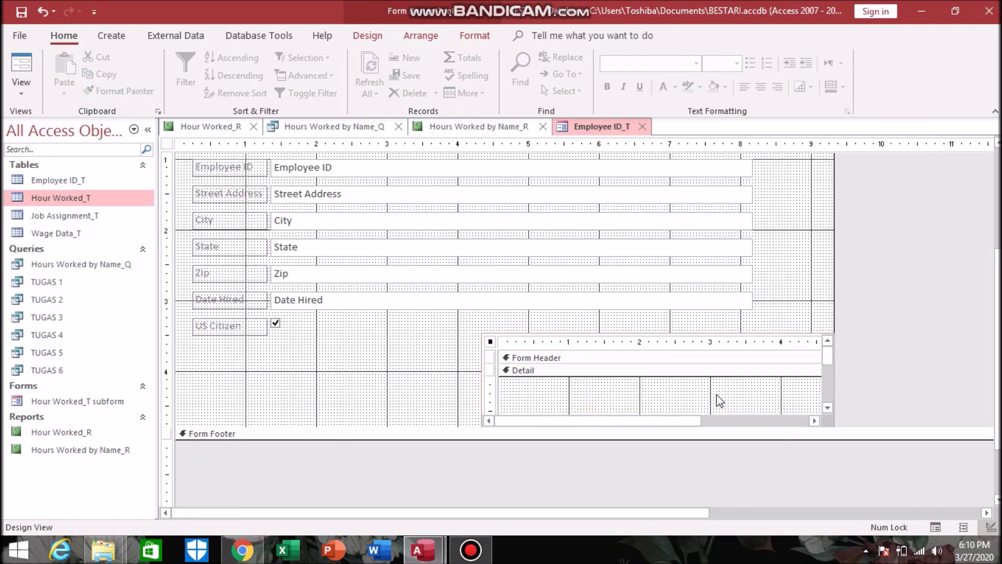
In Layout View, replace the form header's logo with the red Inlogo picture from the SIM folder
left_click(962, 526)
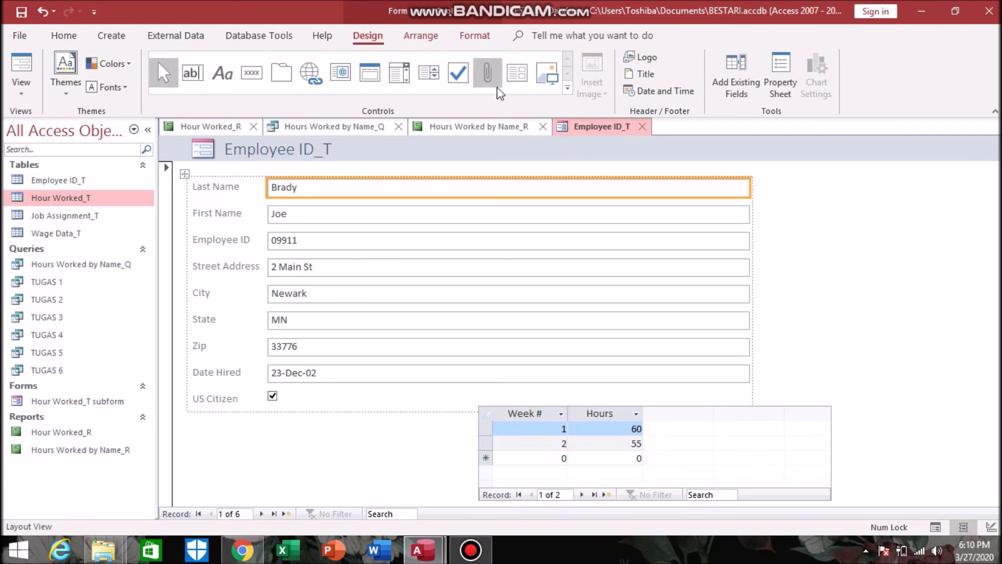
left_click(212, 148)
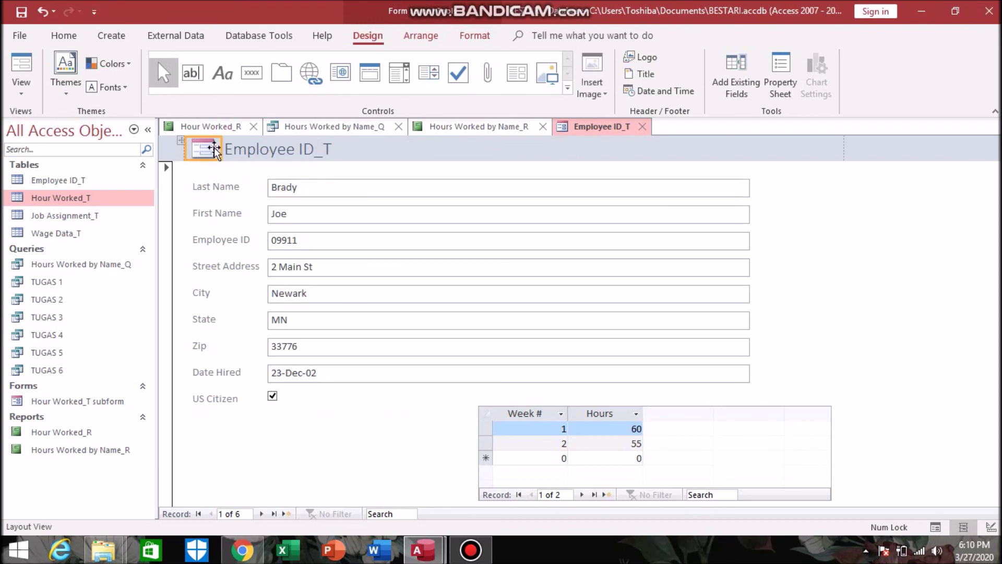
left_click(644, 62)
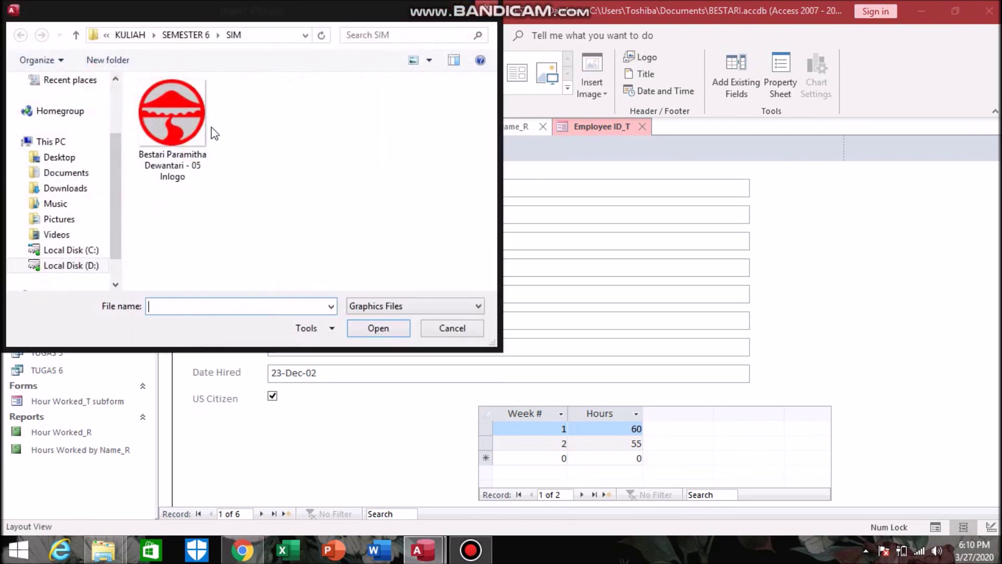
left_click(183, 119)
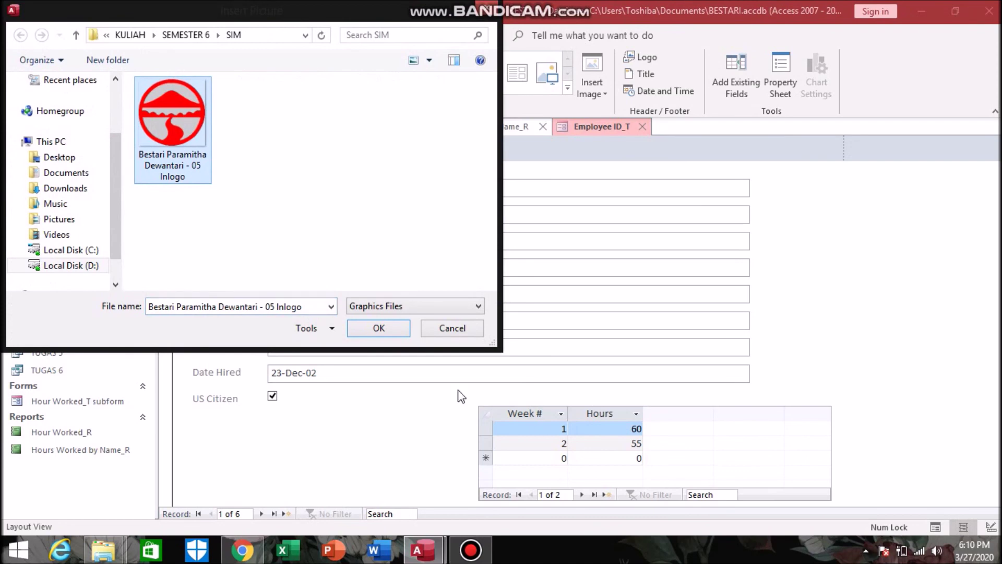
left_click(381, 329)
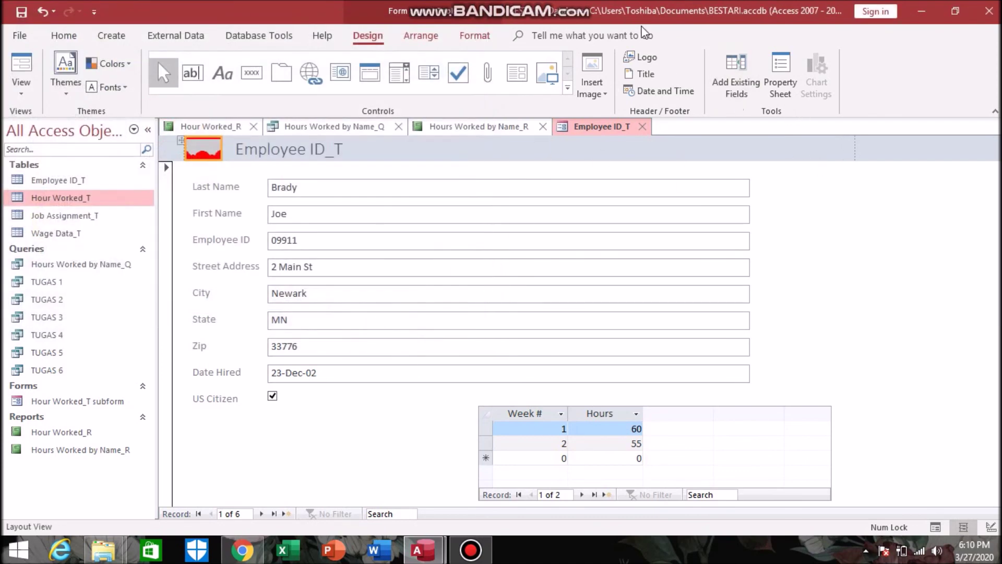
Set the size mode of the form header's logo picture to Stretch
left_click(777, 65)
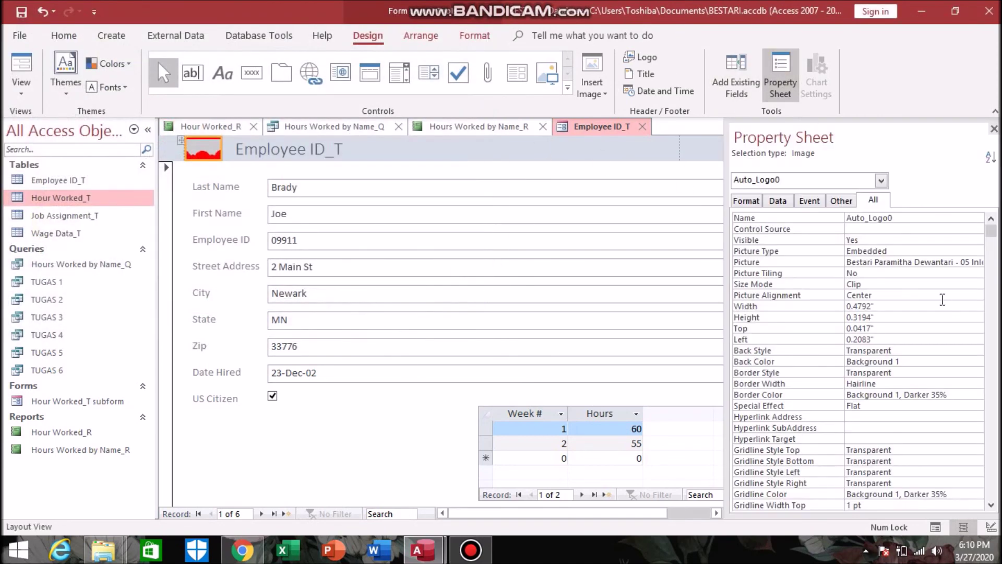
left_click(921, 284)
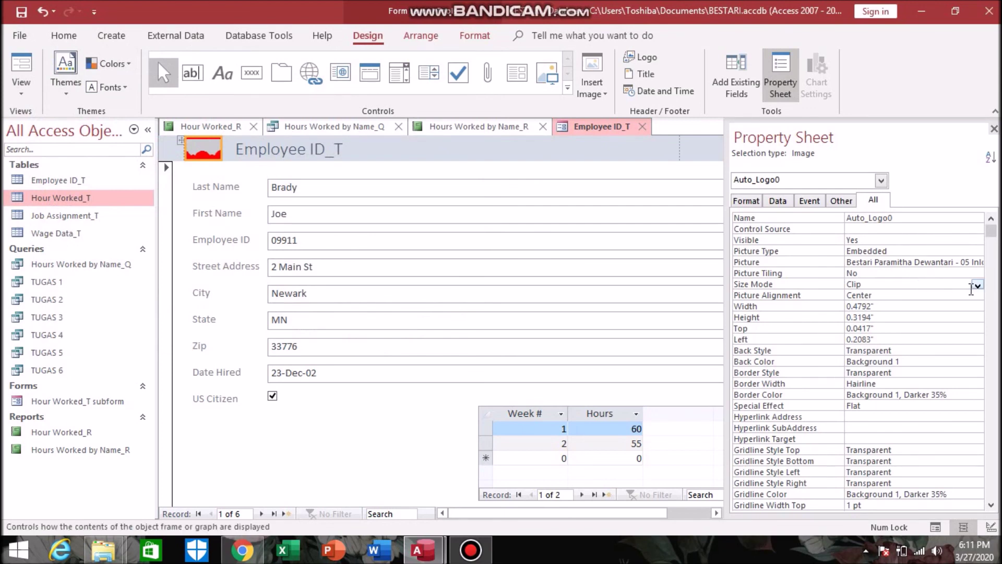
left_click(977, 284)
left_click(935, 306)
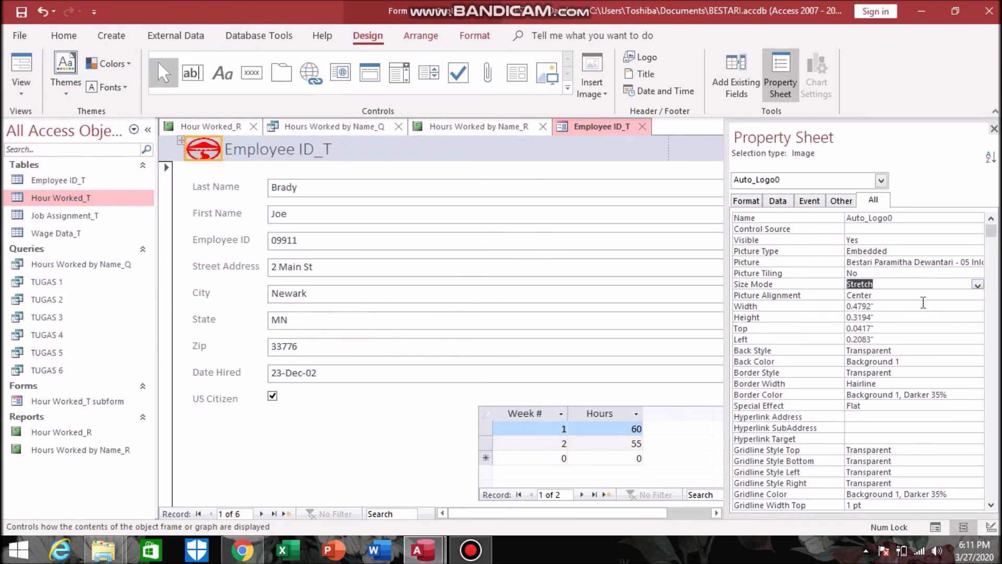
Change the form header's title text to "Employee Hours Worked"
left_click(321, 149)
left_click(342, 151)
key("BackSpace")
key("BackSpace")
key("BackSpace")
key("BackSpace")
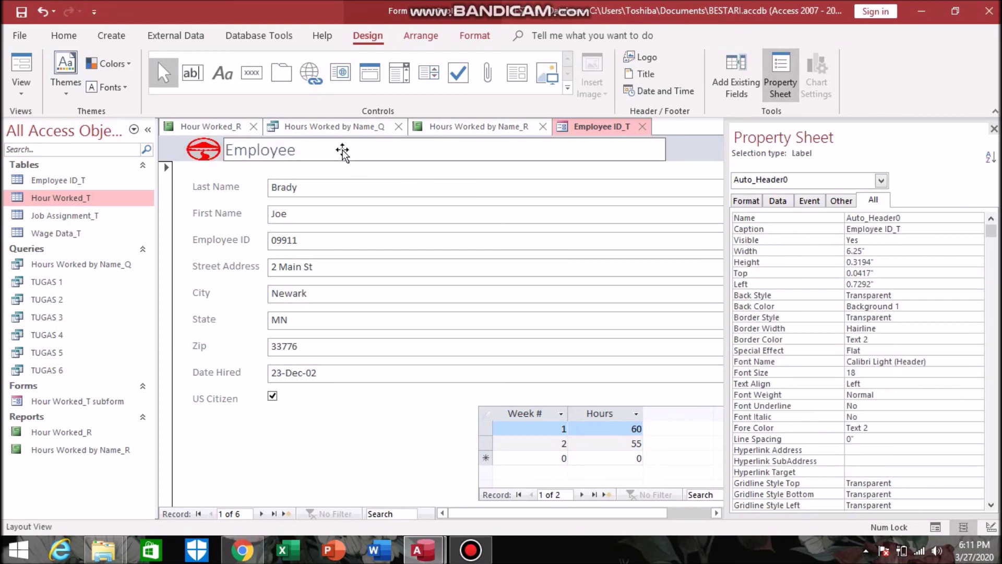
type("Hours Worked")
left_click(701, 146)
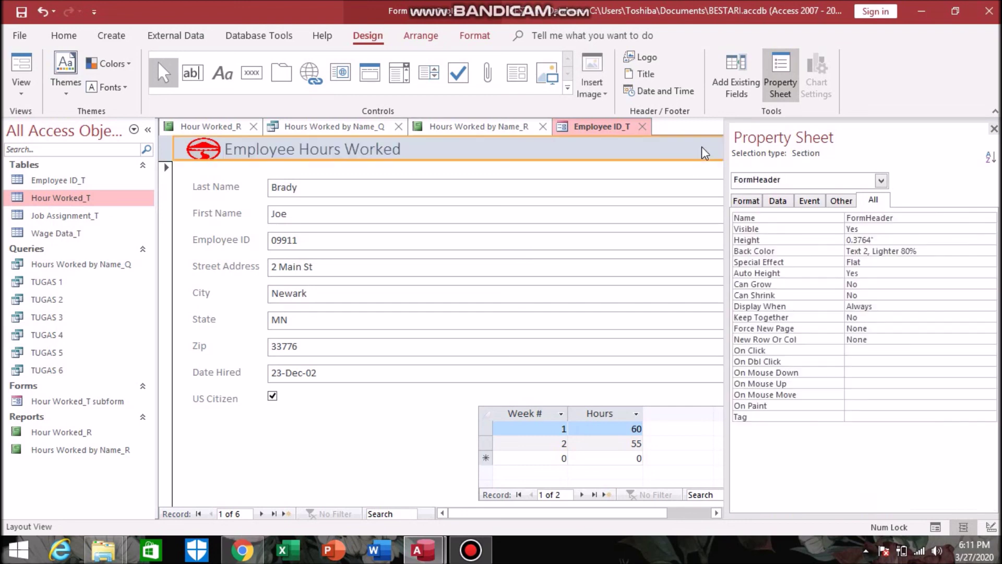
Save the form under the name "Employee Hours Worked_F"
key("ctrl+s")
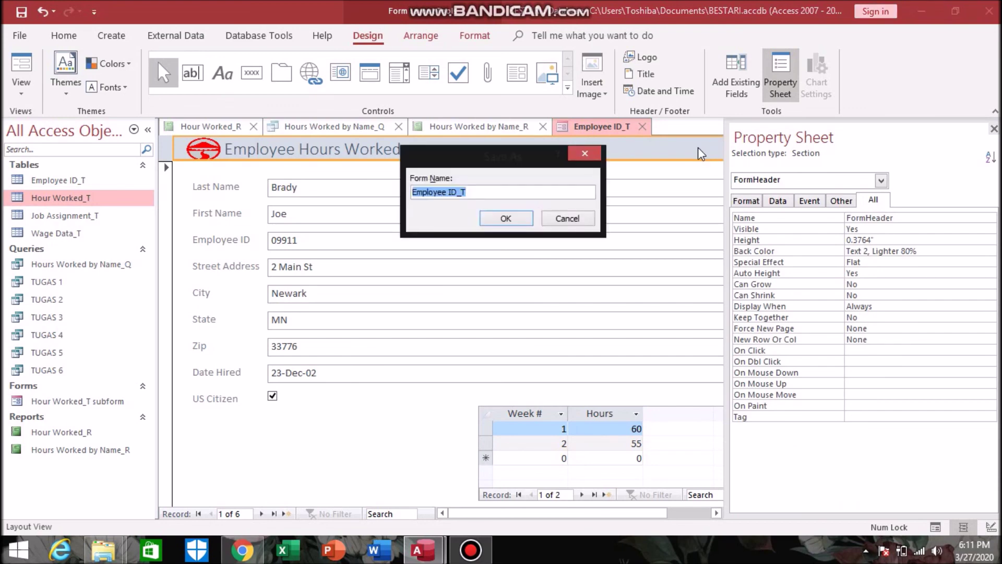
left_click(470, 191)
key("BackSpace")
key("BackSpace")
key("BackSpace")
key("BackSpace")
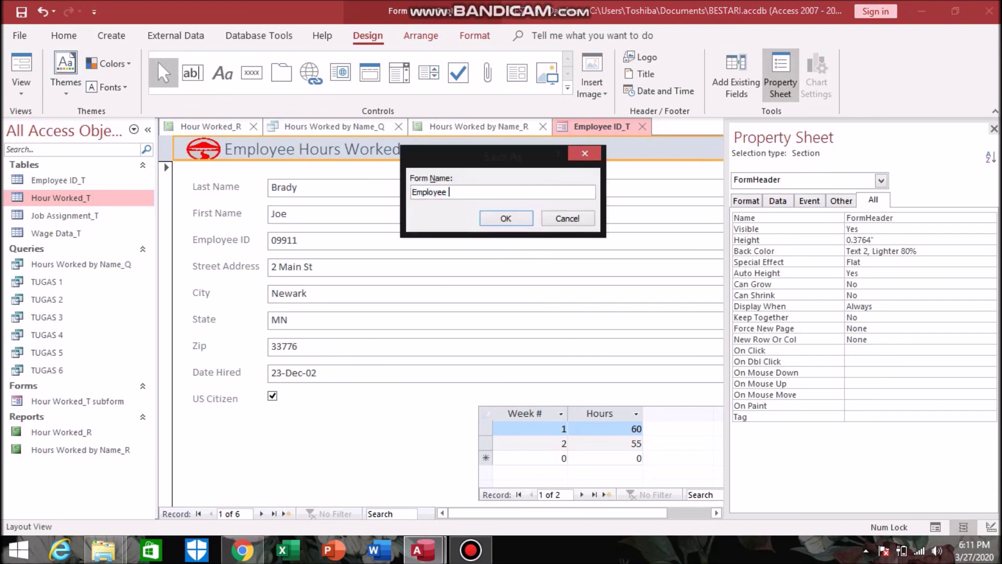
type("Hours Worked_F")
key("Return")
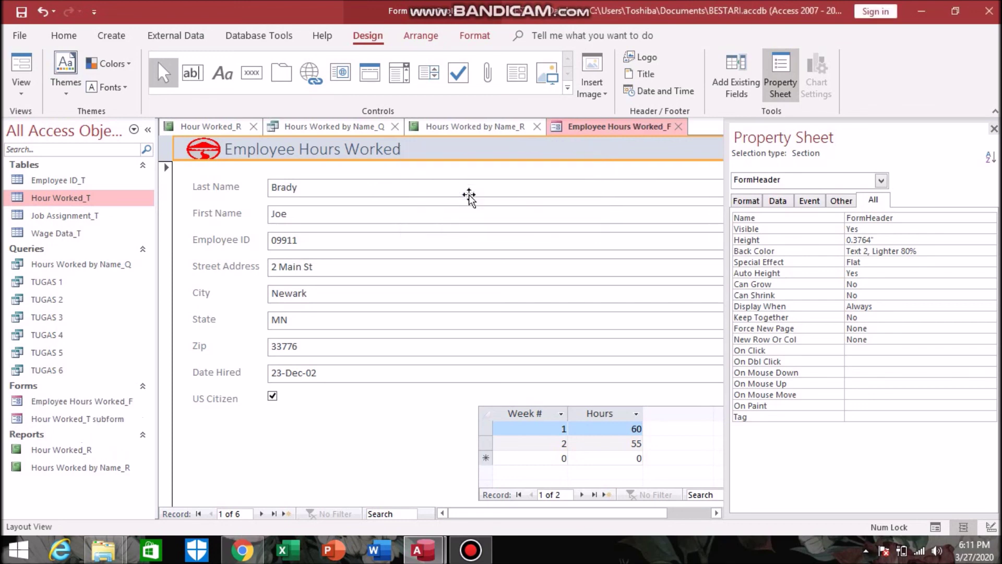